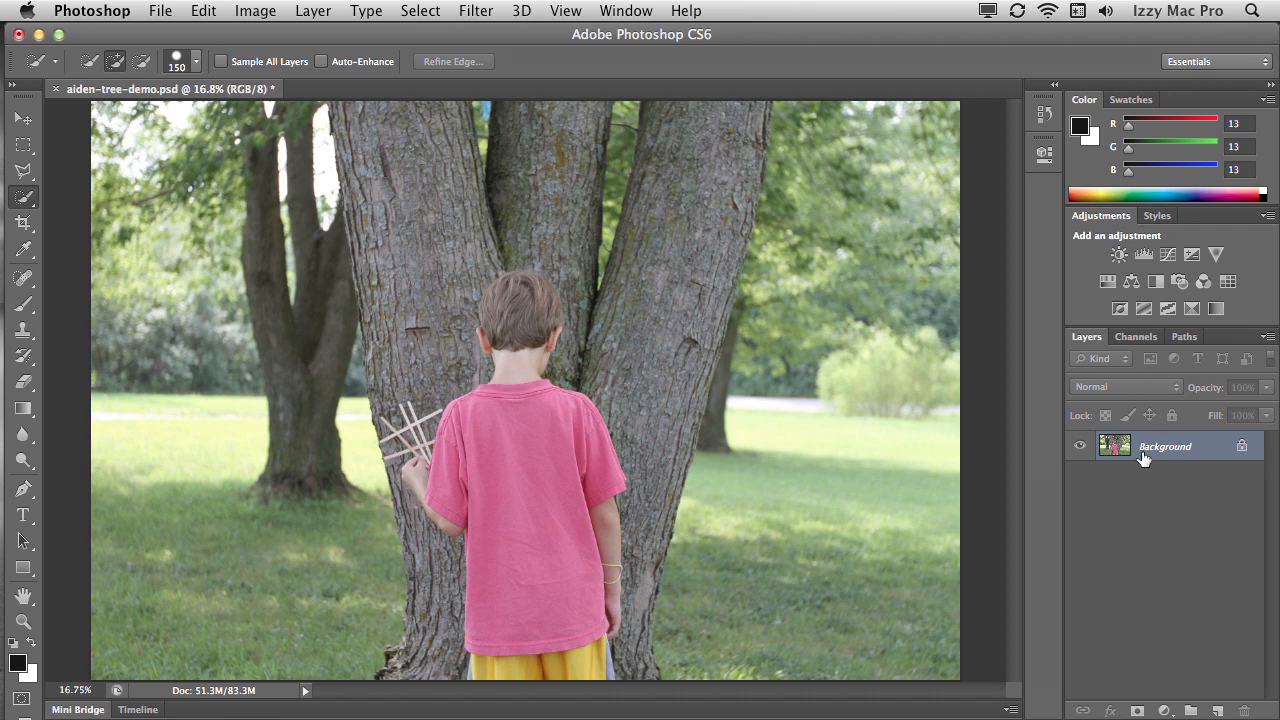
Duplicate the Background layer and name the copy "foreground"
left_click_drag(1156, 449, 1217, 710)
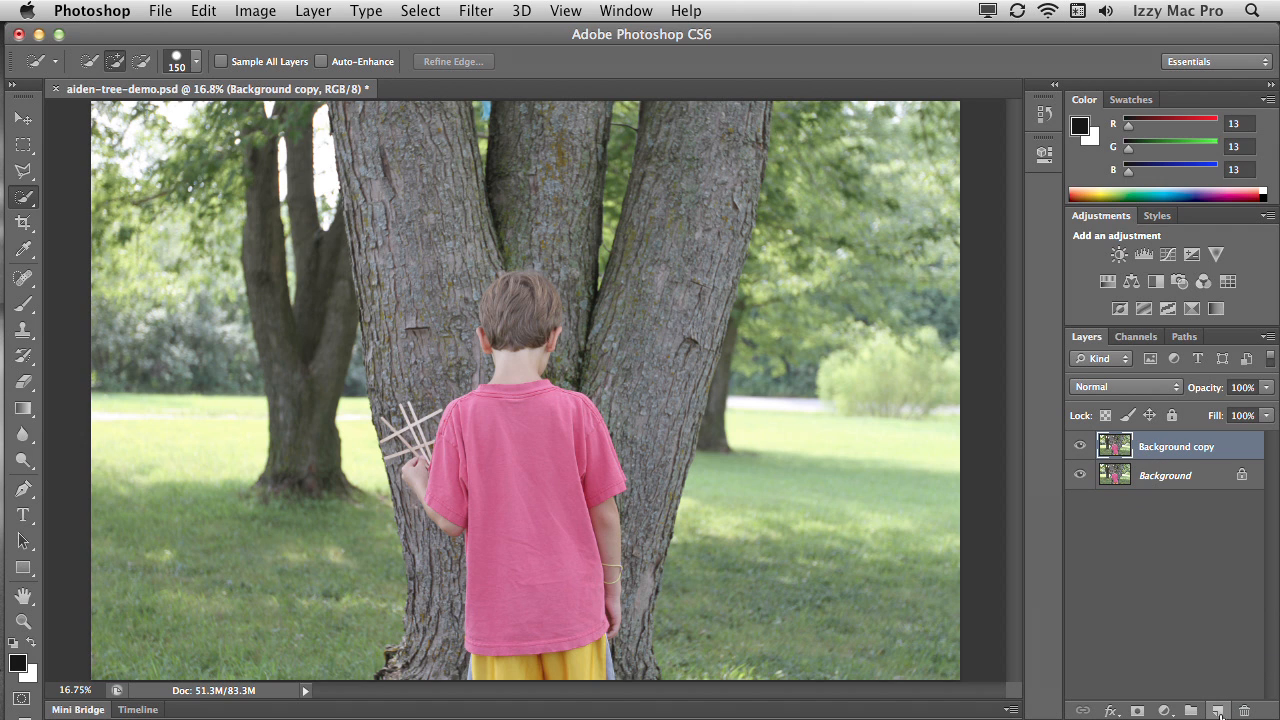
double_click(1166, 446)
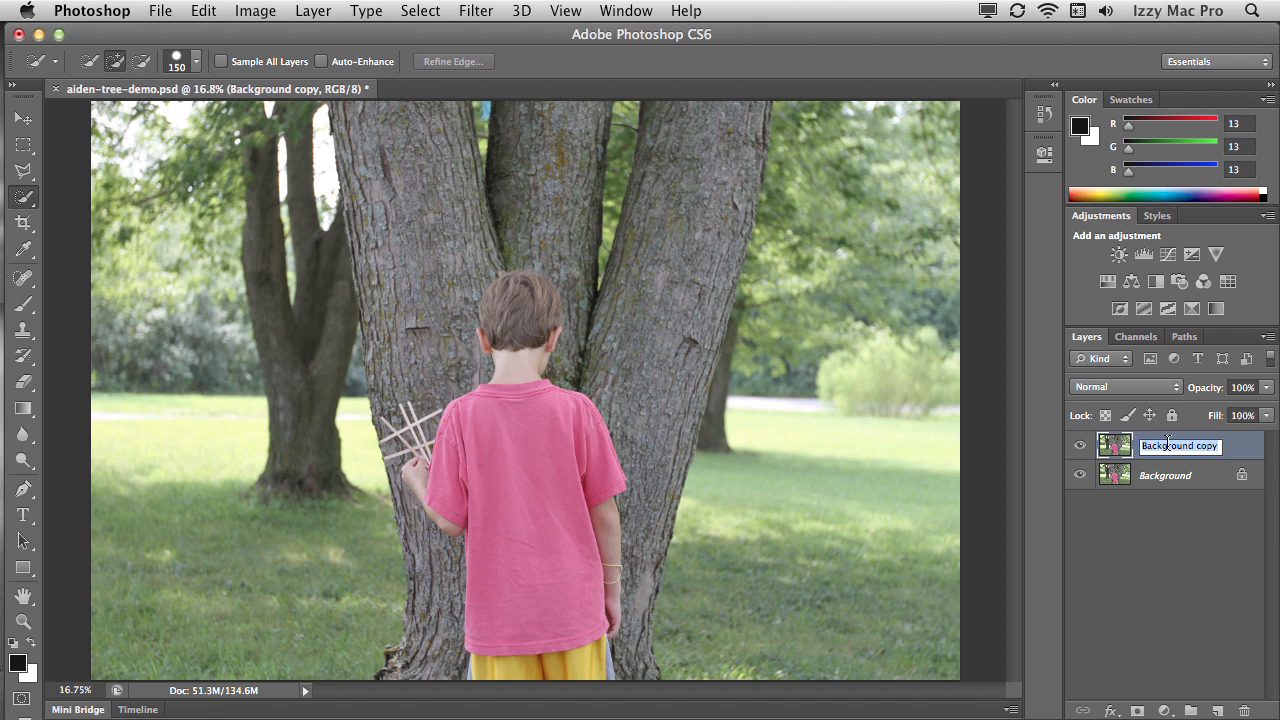
type("foreground")
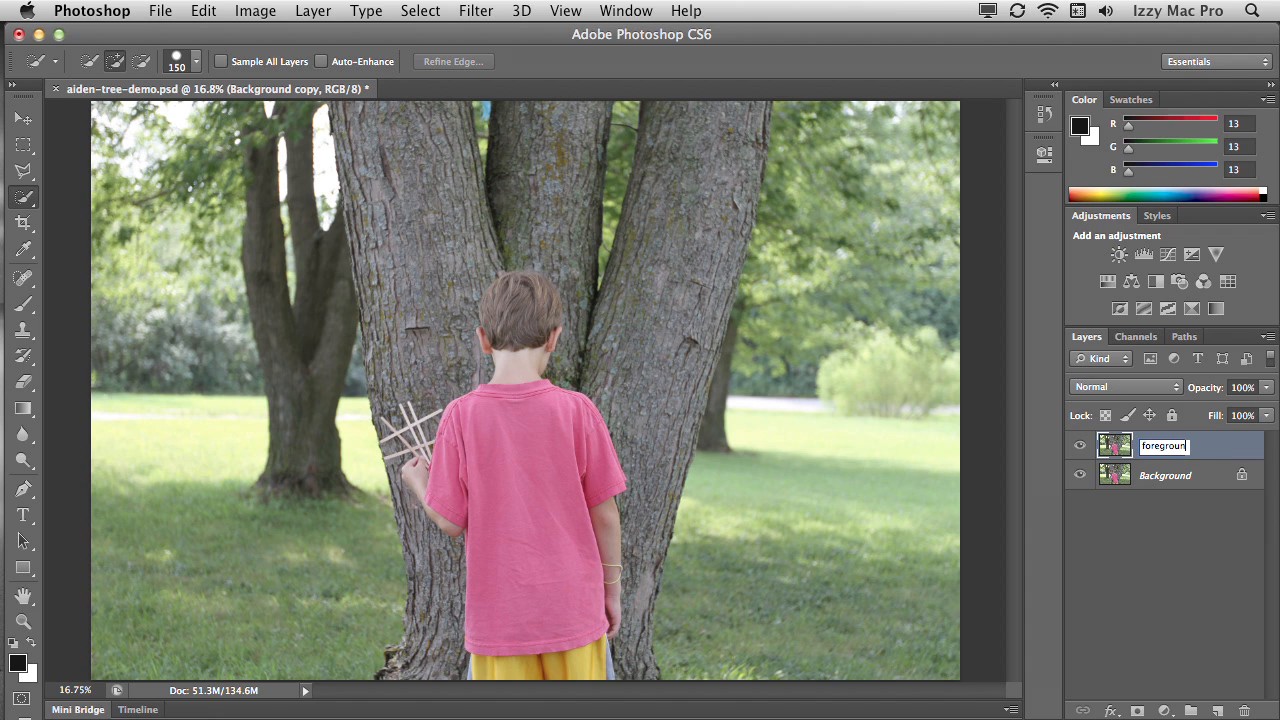
key("Return")
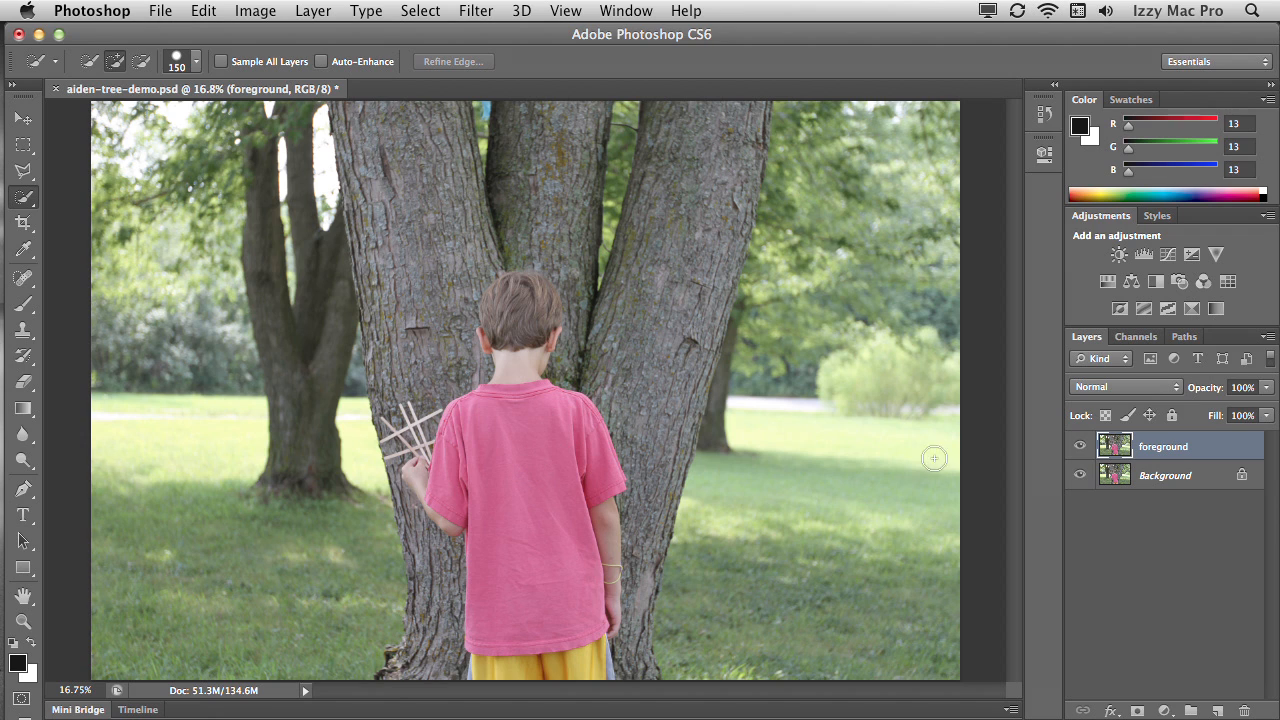
Hide the Background layer and activate the Quick Selection tool for the boy's shirt
left_click(1080, 476)
left_click(26, 198)
key("super+plus")
scroll(511, 502, "down", 5)
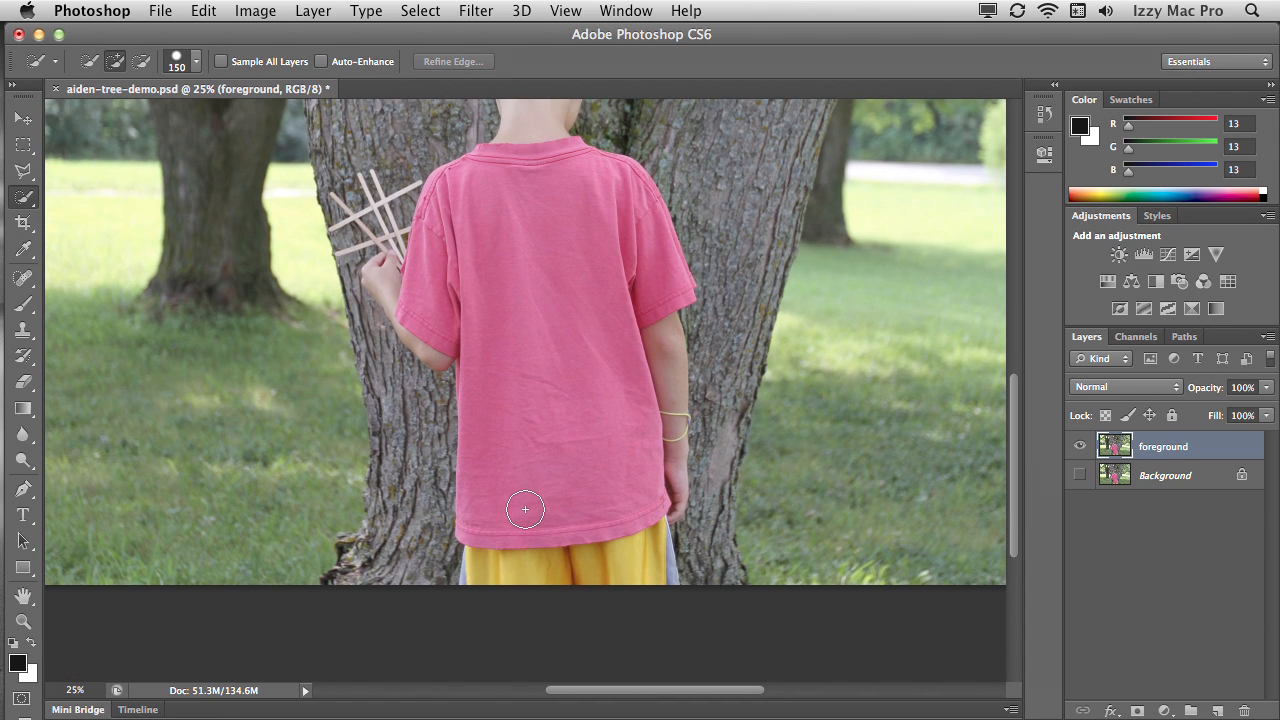
Select the boy's shirt, shorts and arms with a Quick Selection brush of size 200
key("bracketright")
key("bracketright")
key("bracketright")
key("bracketright")
key("bracketright")
key("bracketright")
key("bracketleft")
key("bracketleft")
key("bracketleft")
key("bracketleft")
left_click_drag(523, 489, 518, 562)
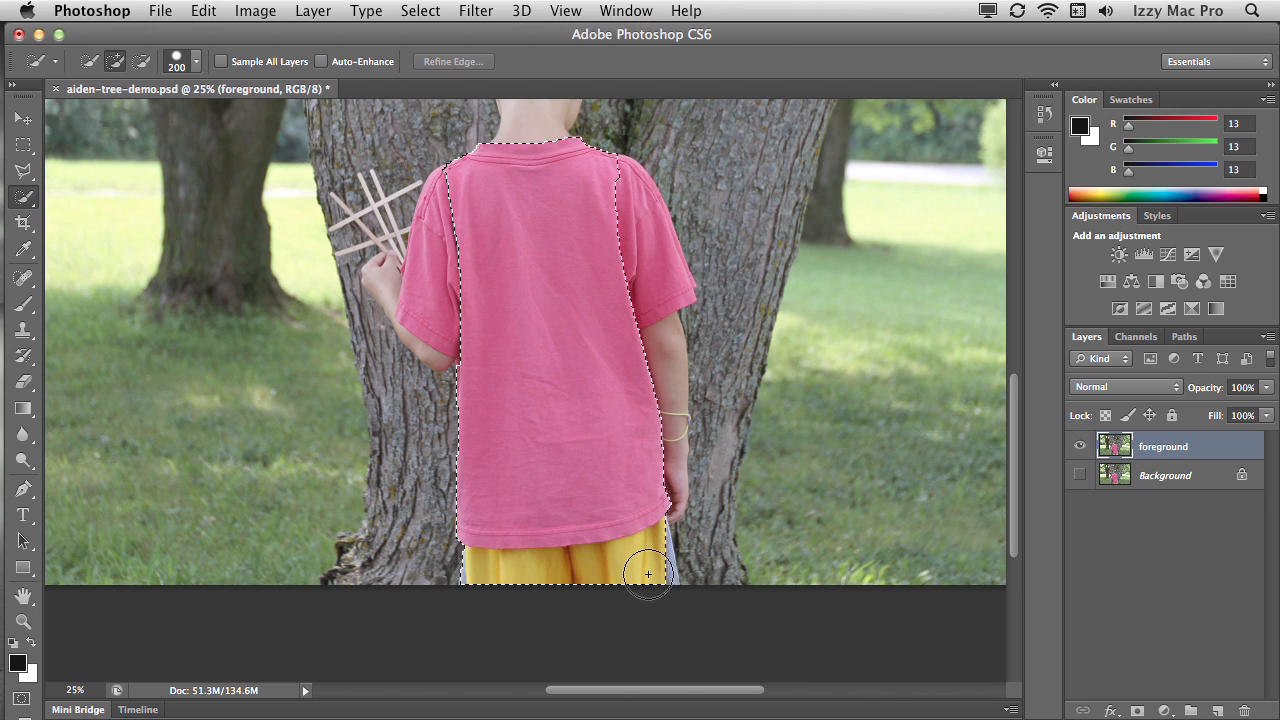
left_click_drag(646, 563, 477, 561)
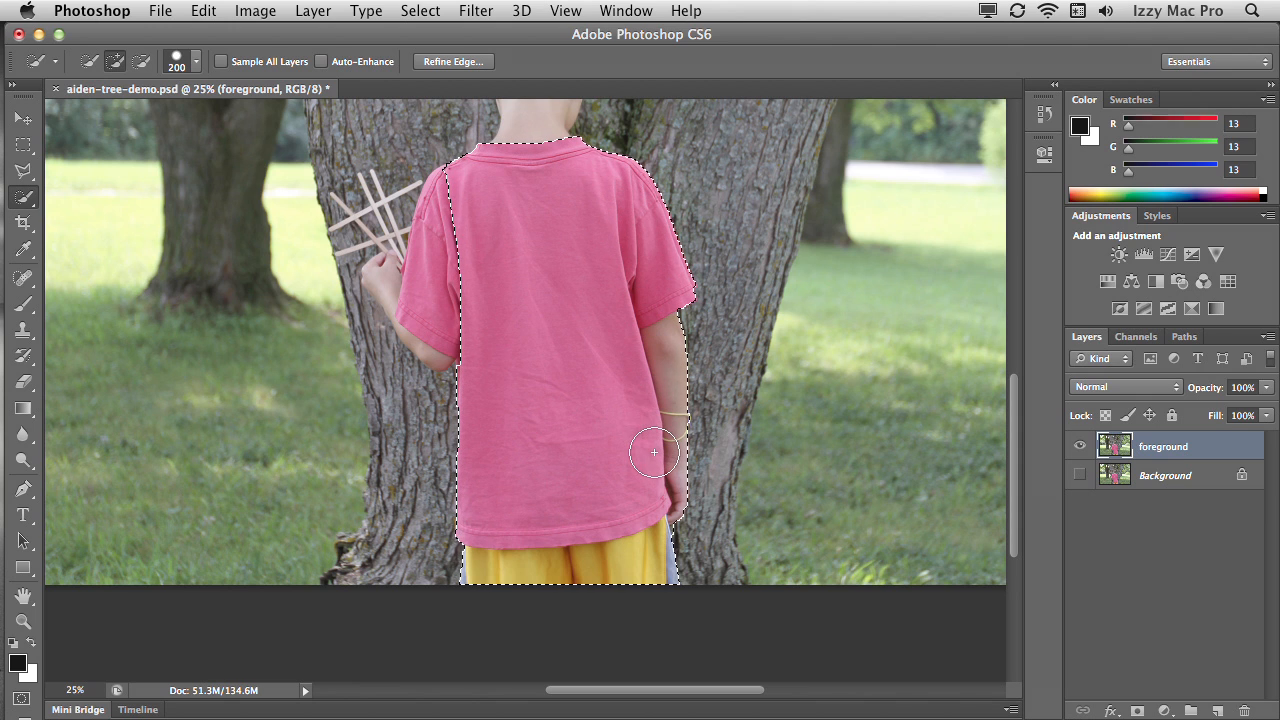
mouse_move(480, 251)
left_mouse_down()
mouse_move(450, 244)
mouse_move(442, 259)
mouse_move(442, 334)
left_mouse_up()
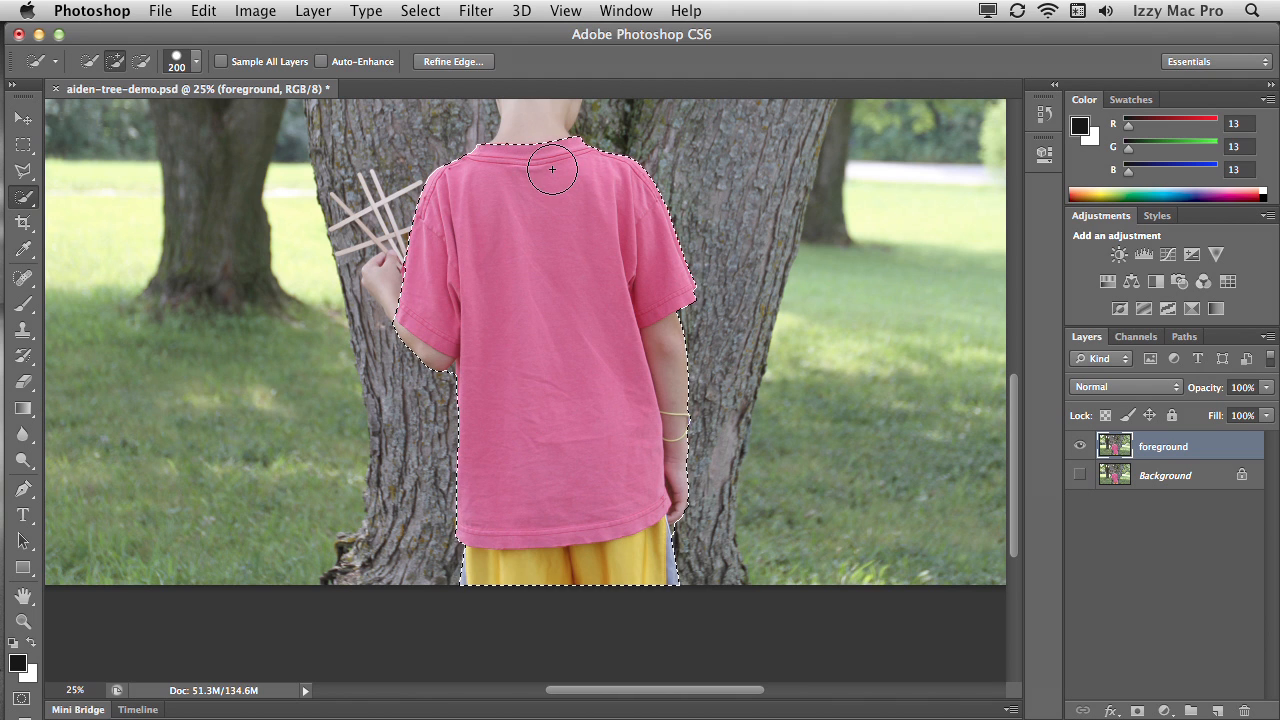
Add the boy's neck, head, raised hand and the wooden sticks to the selection
left_click_drag(553, 163, 562, 400)
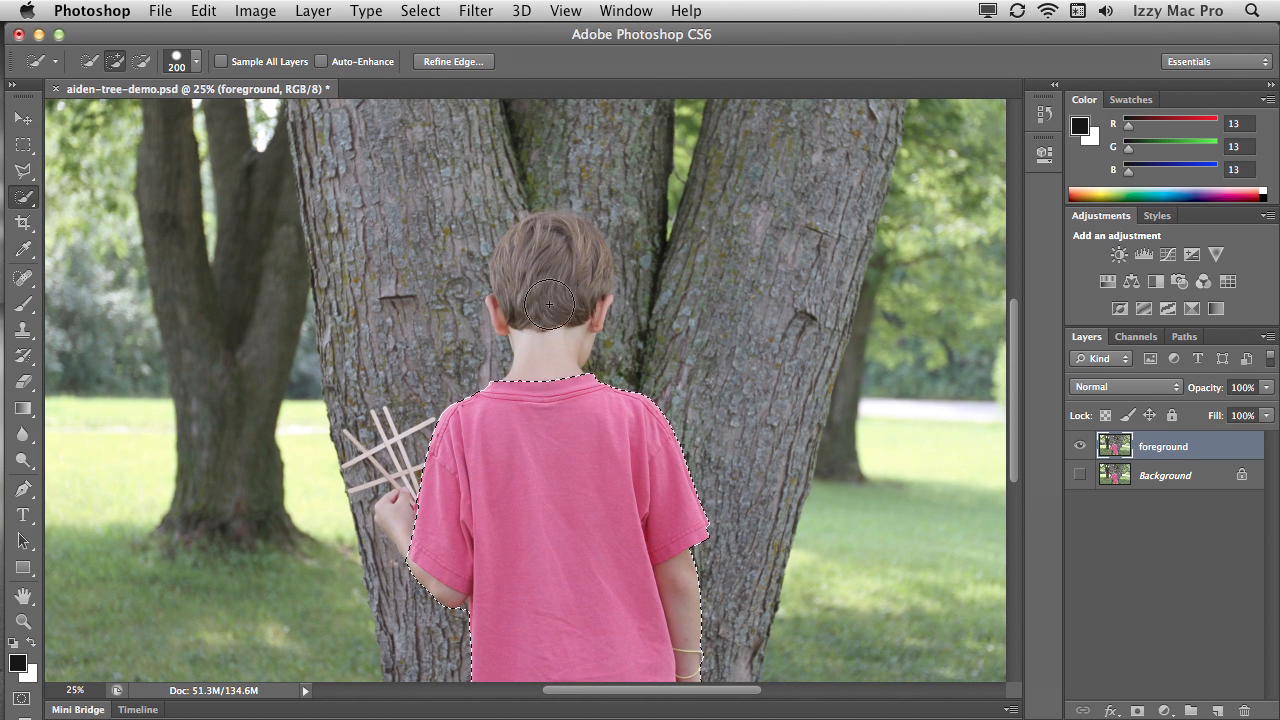
mouse_move(573, 390)
left_mouse_down()
mouse_move(449, 366)
mouse_move(740, 309)
mouse_move(601, 338)
mouse_move(515, 308)
left_mouse_up()
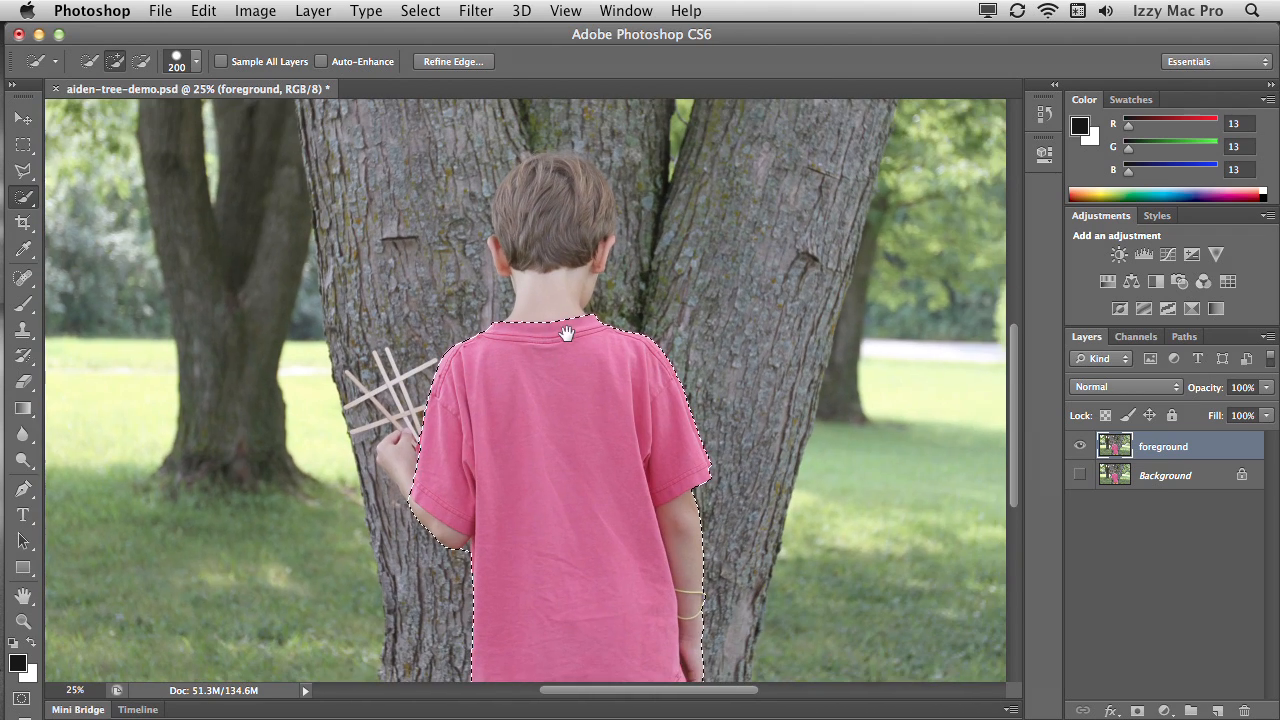
mouse_move(563, 220)
left_mouse_down()
mouse_move(551, 214)
mouse_move(550, 272)
mouse_move(532, 217)
left_mouse_up()
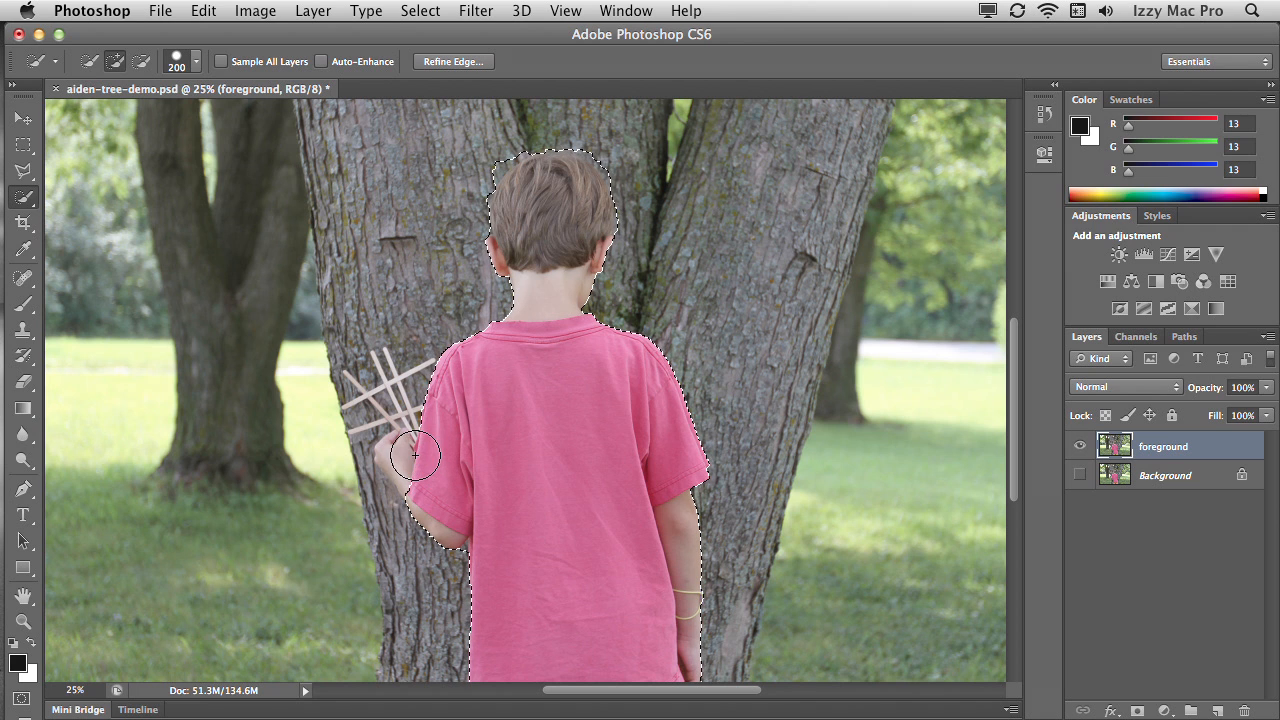
left_click_drag(405, 420, 385, 385)
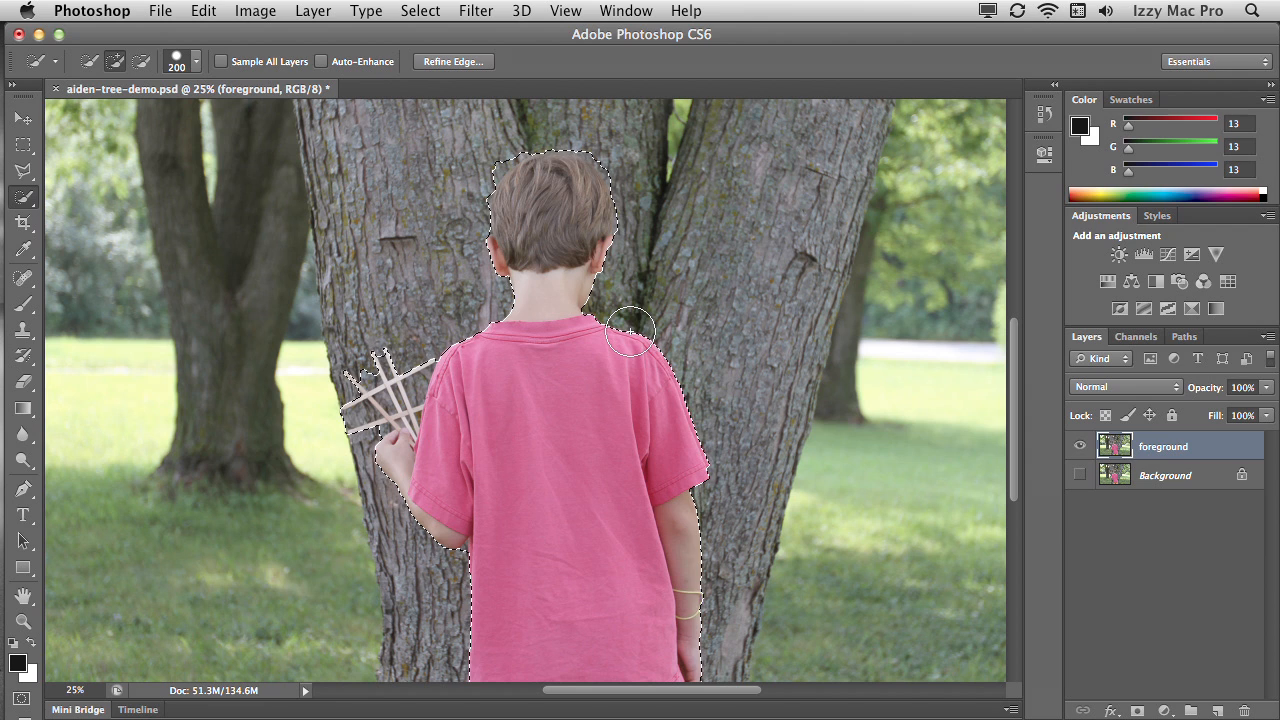
Refine the selection edge along the right side and crown of the boy's hair using a brush size of 80
key("bracketleft")
key("bracketleft")
key("bracketleft")
key("bracketleft")
key("bracketleft")
key("bracketleft")
key("super+equal")
key("super+equal")
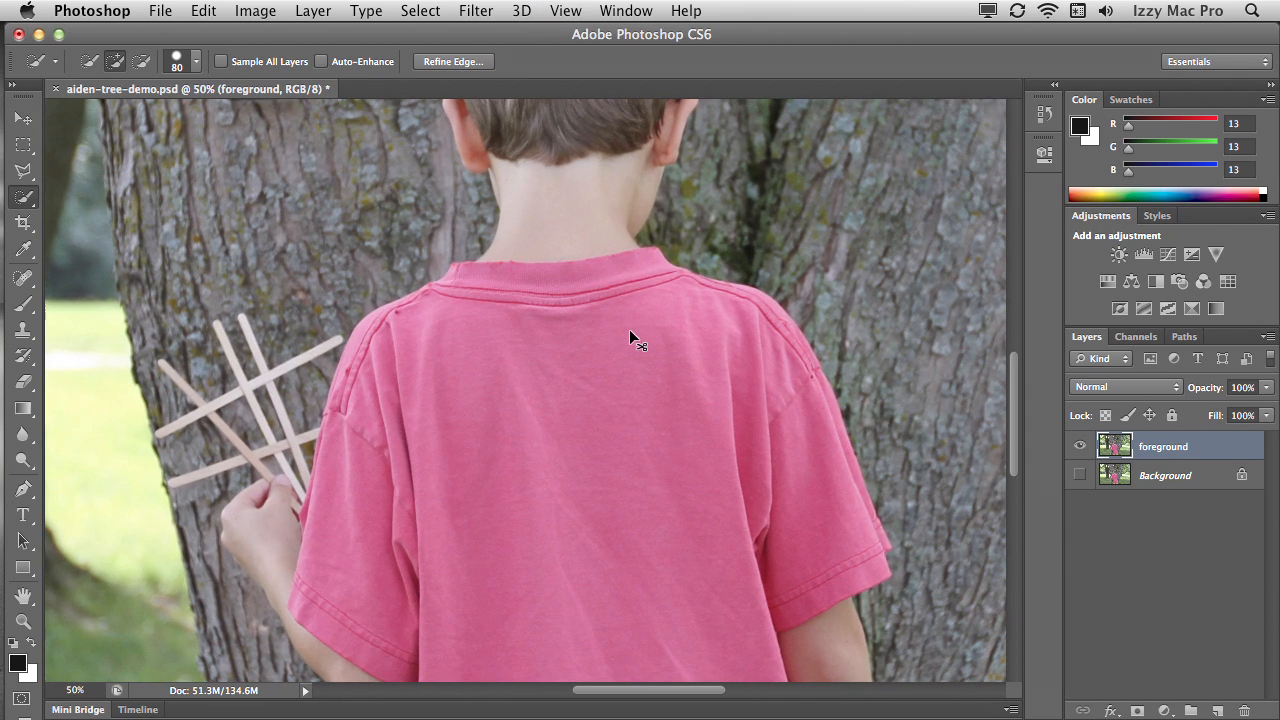
mouse_move(666, 214)
left_mouse_down()
mouse_move(666, 343)
mouse_move(712, 577)
left_mouse_up()
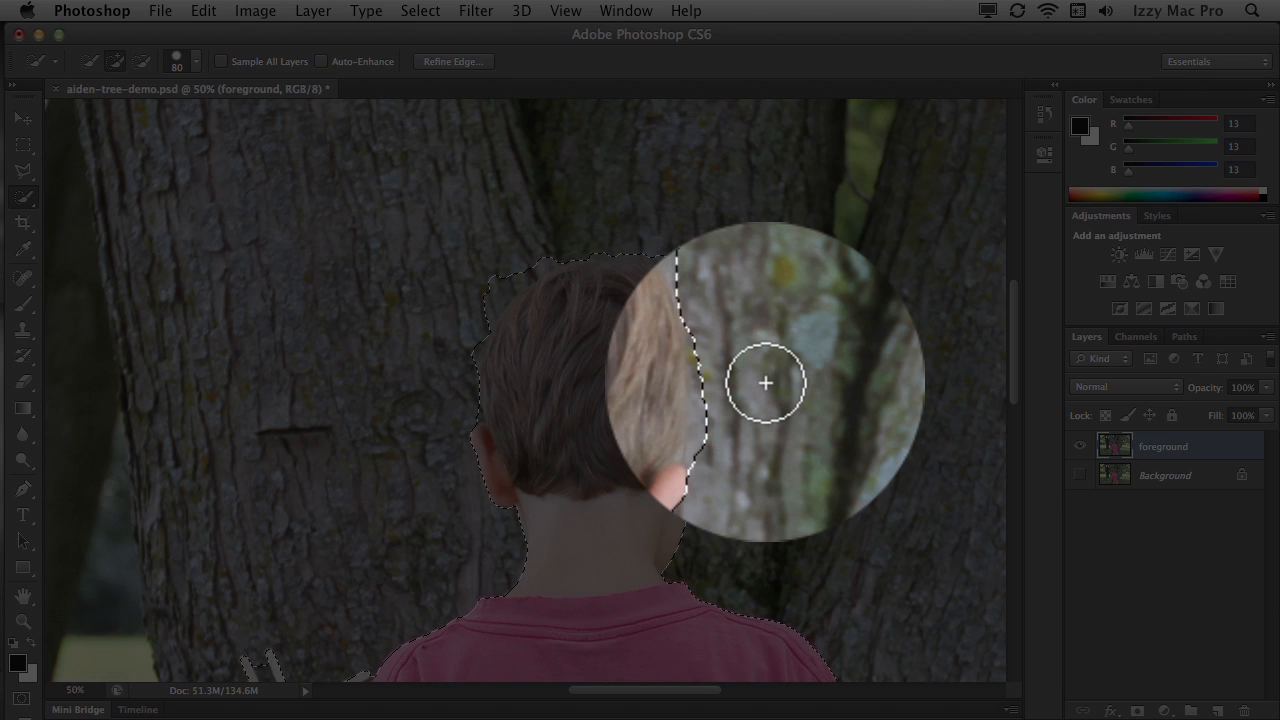
key("alt")
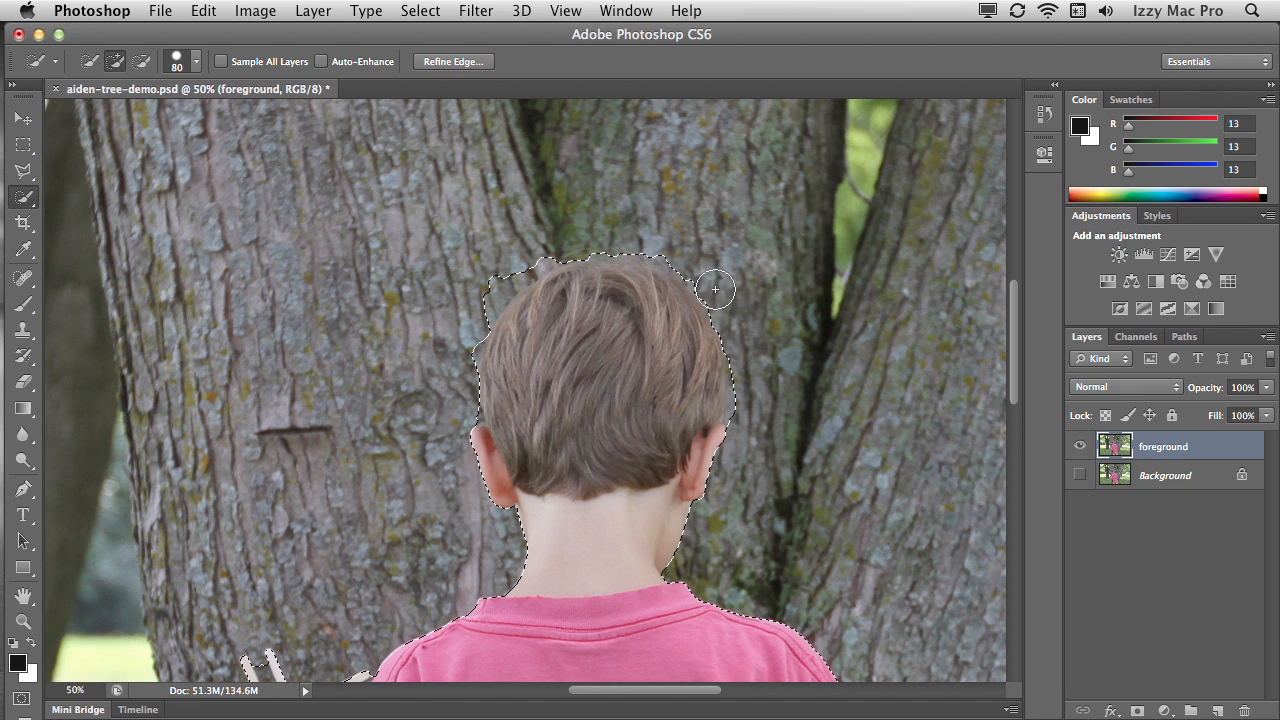
key("alt")
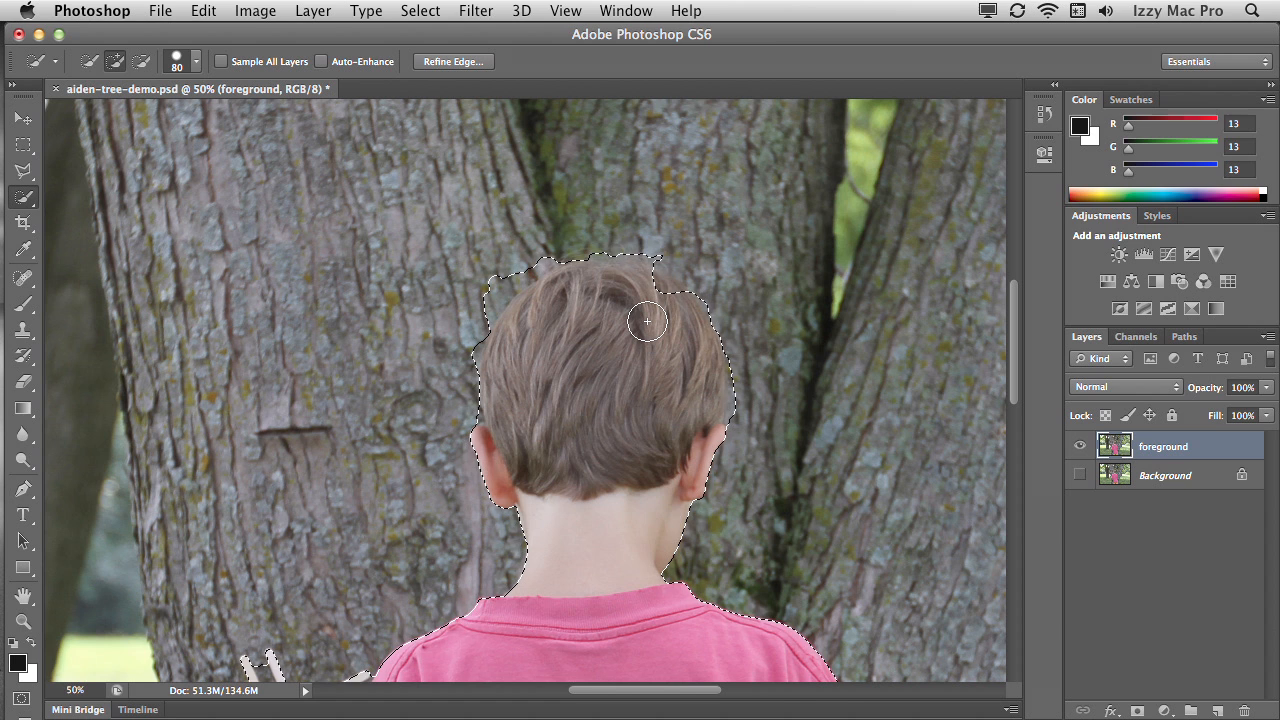
left_click_drag(647, 321, 648, 296)
Subtract the tree bark around the top and left side of the boy's hair from the selection with a size 60 brush
key("super+plus")
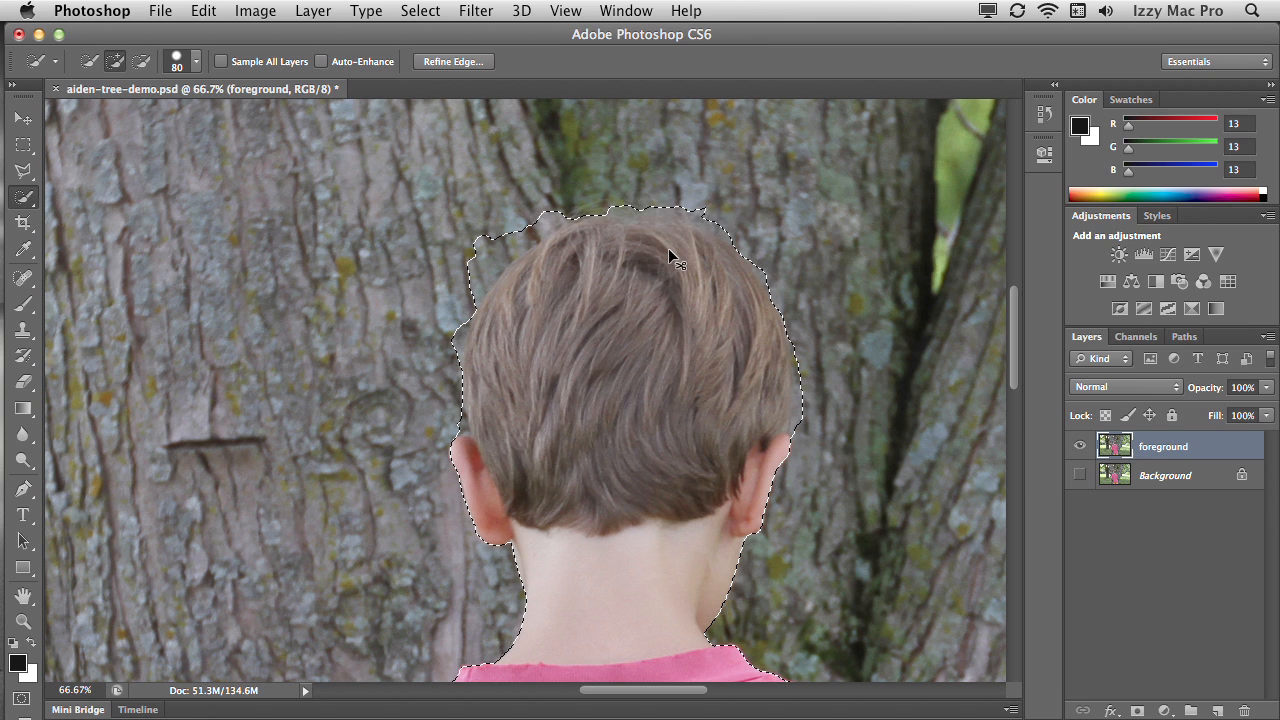
key("bracketleft")
key("bracketleft")
key("alt")
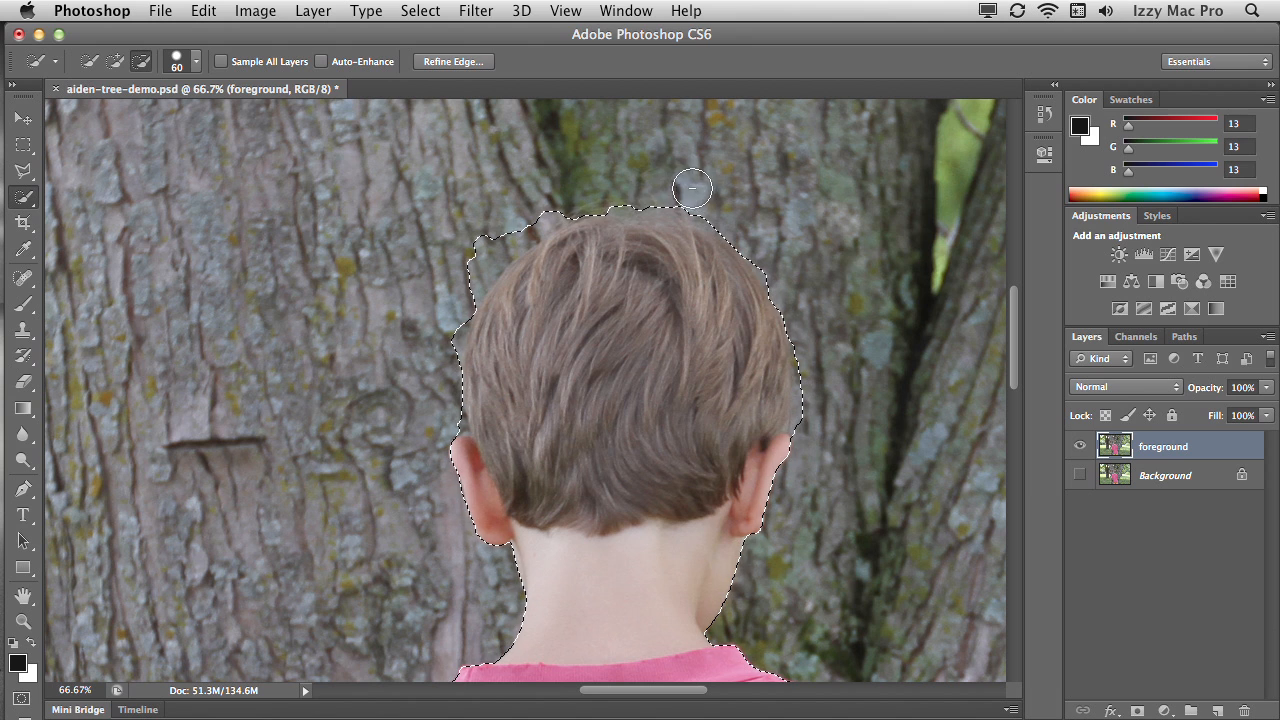
left_click_drag(554, 192, 503, 216)
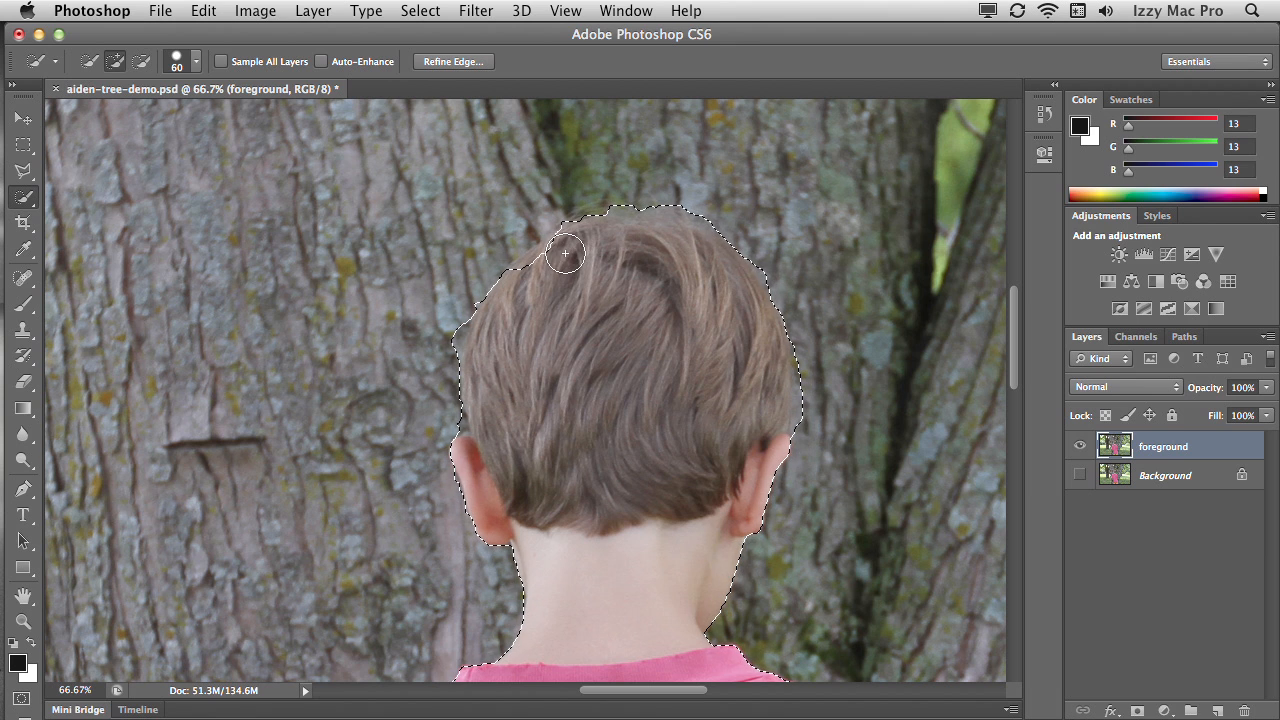
key("alt")
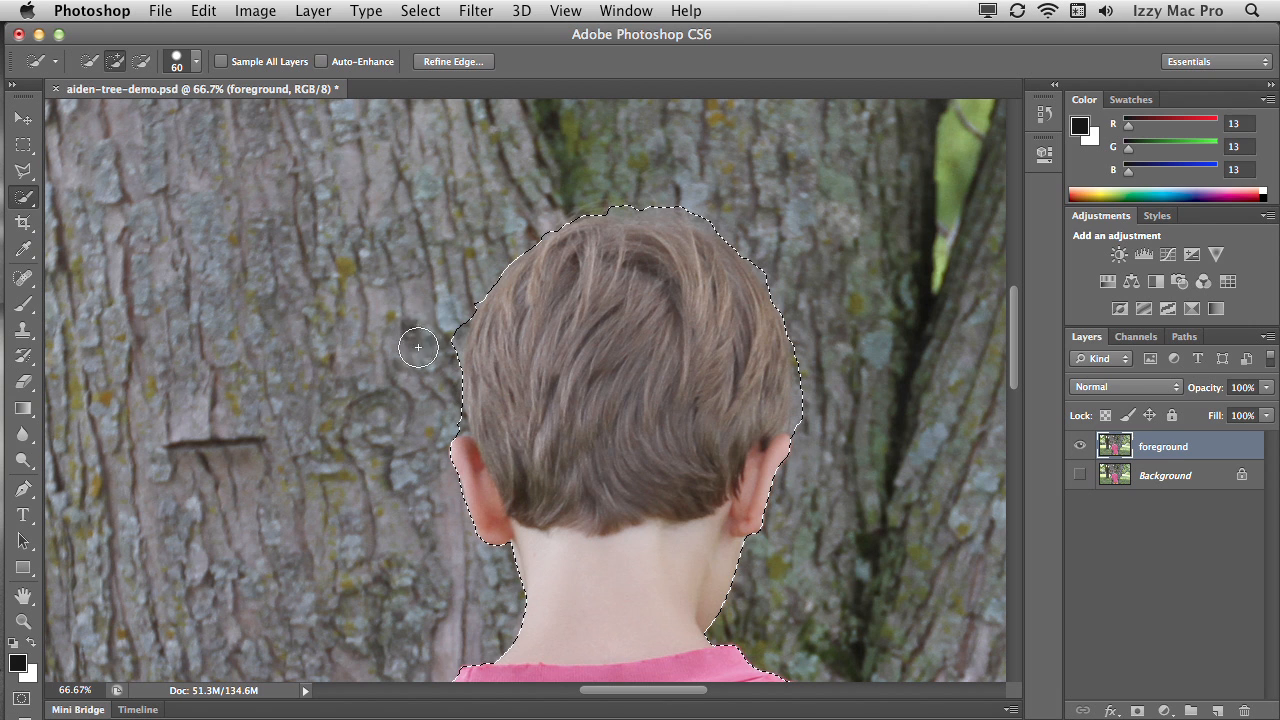
key("alt")
key("alt")
left_click(444, 420, "alt")
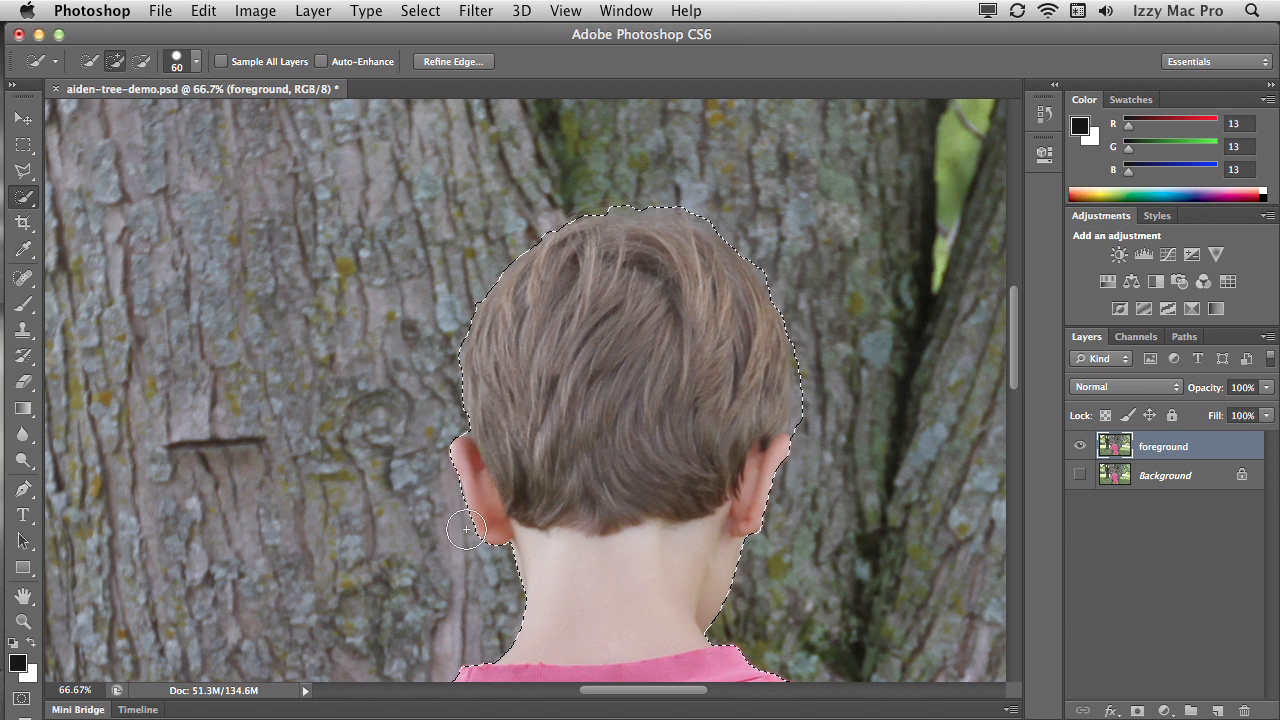
Subtract the tree bark showing between the wooden sticks from the selection
left_click_drag(527, 535, 686, 317)
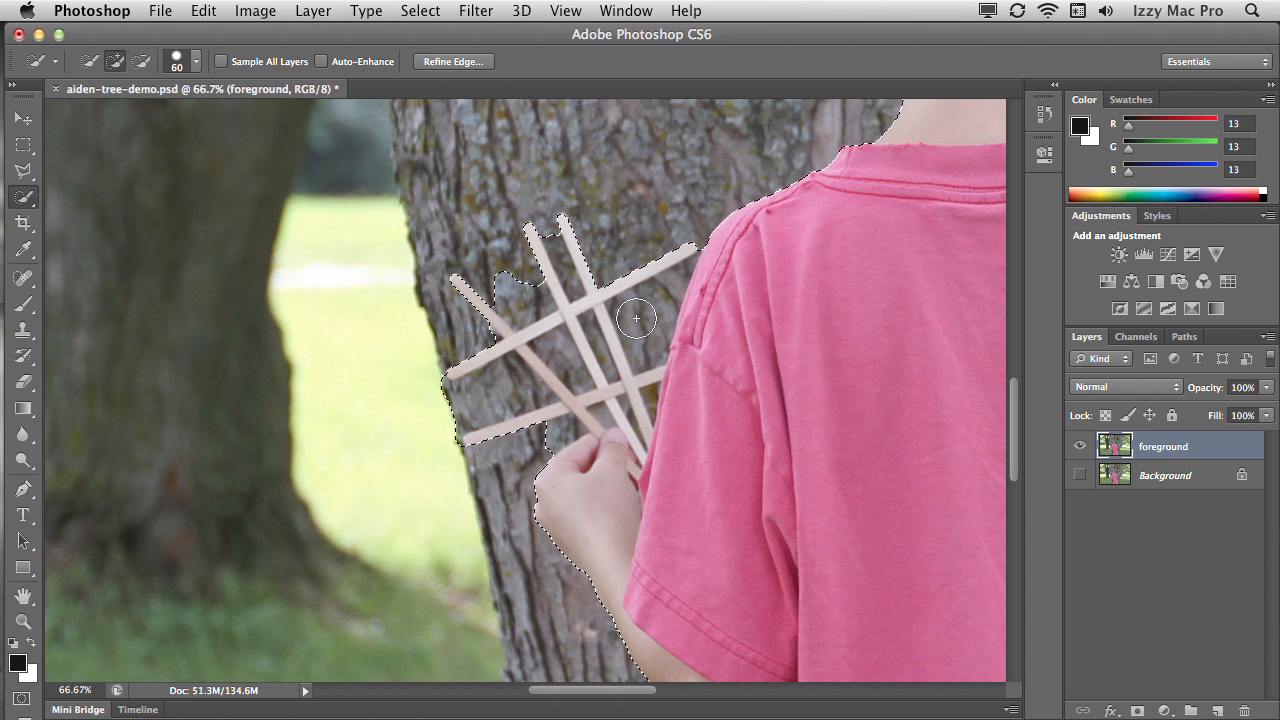
key("alt")
left_click_drag(643, 312, 644, 334)
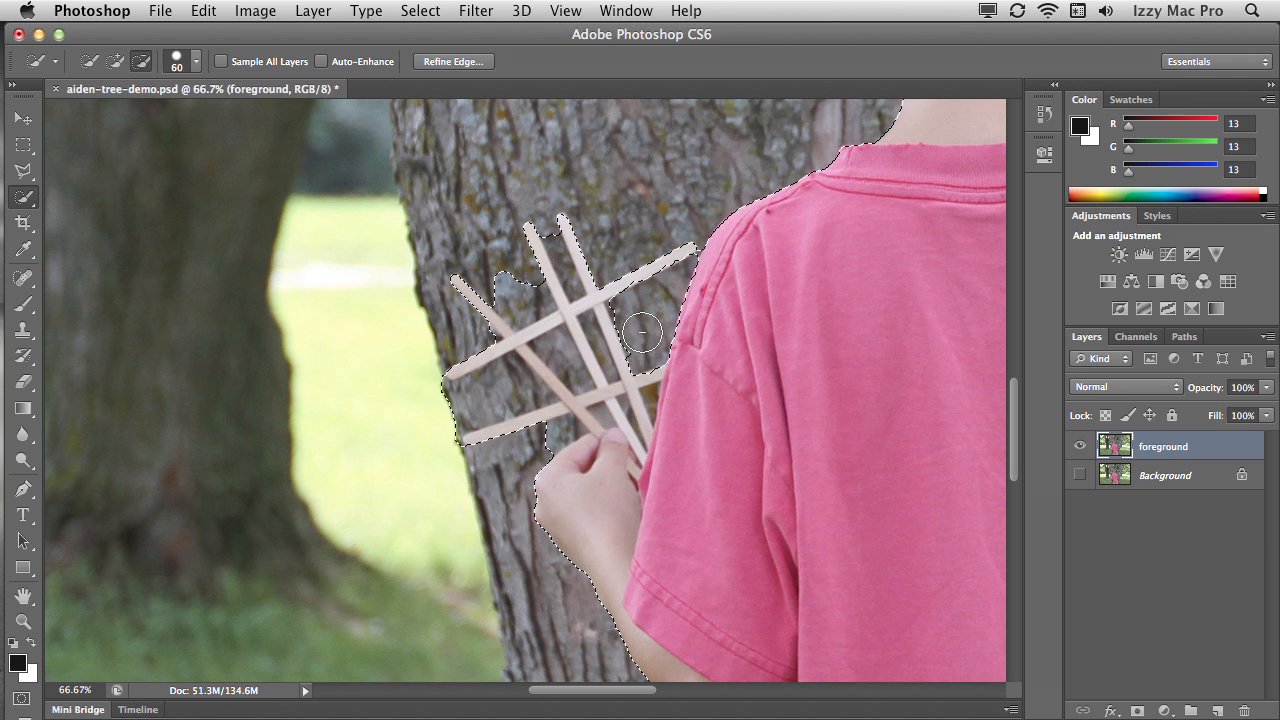
scroll(695, 375, "down", 6)
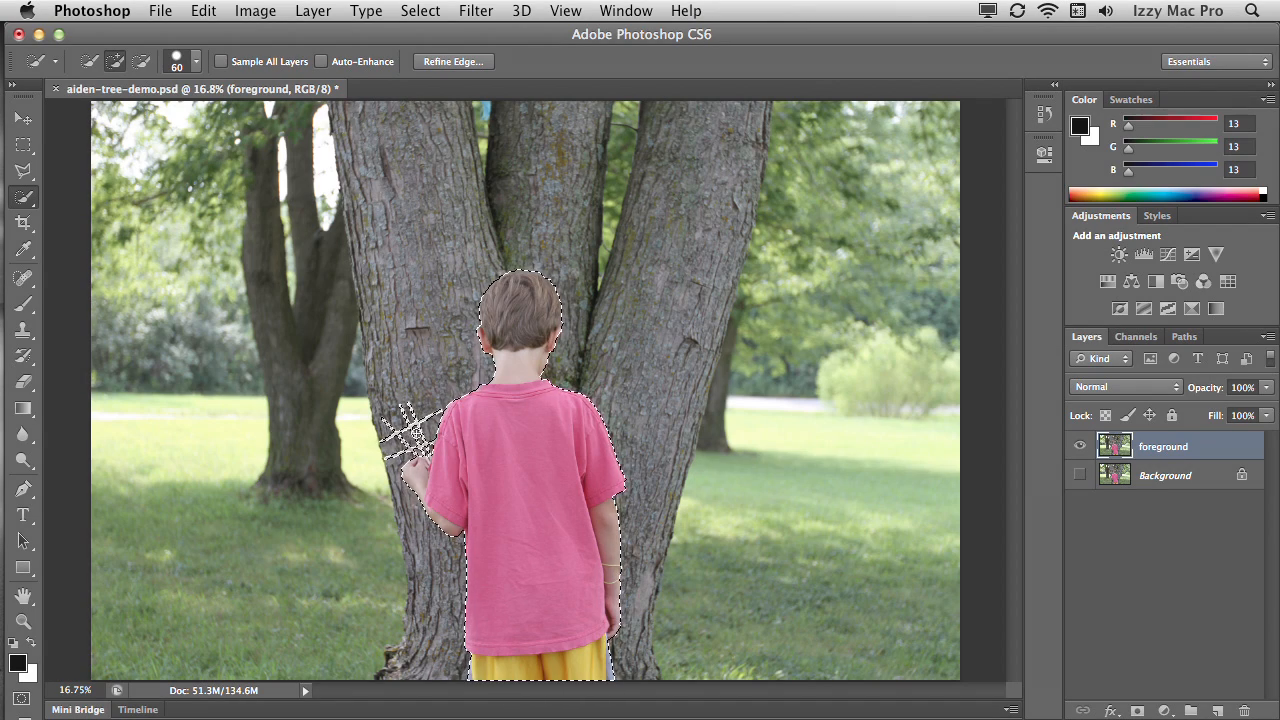
key("z")
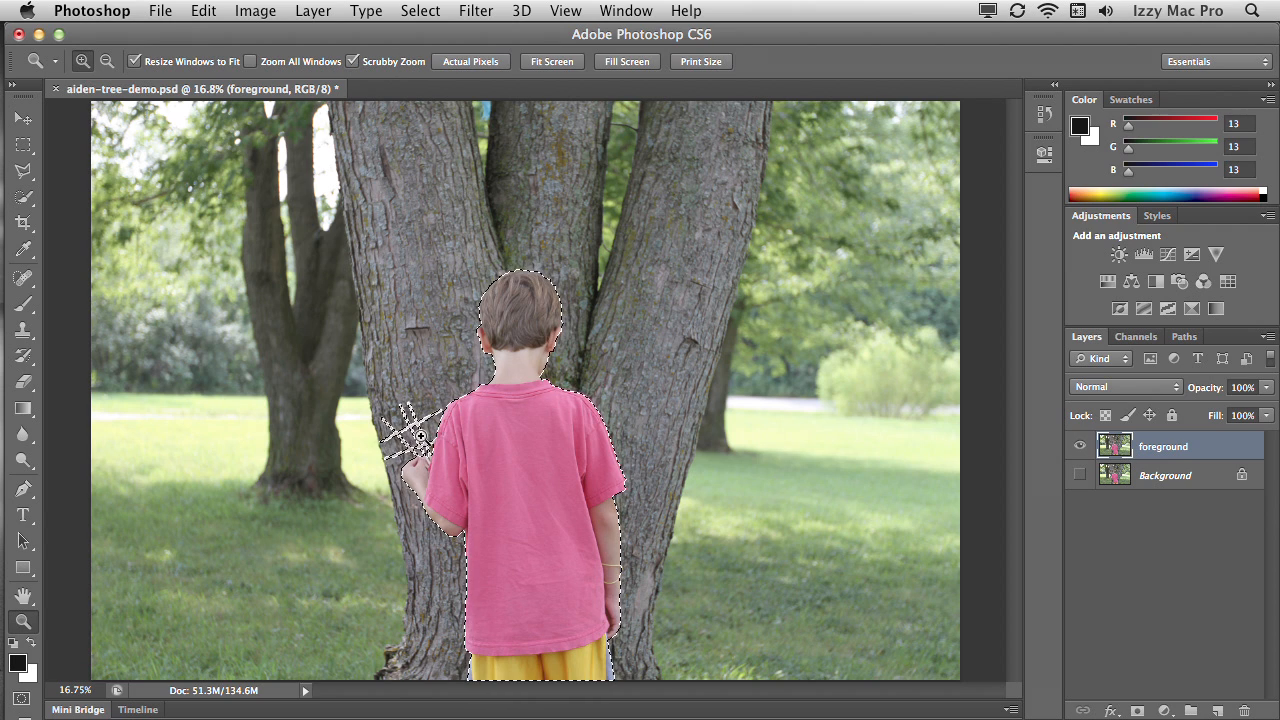
left_click_drag(410, 435, 488, 428)
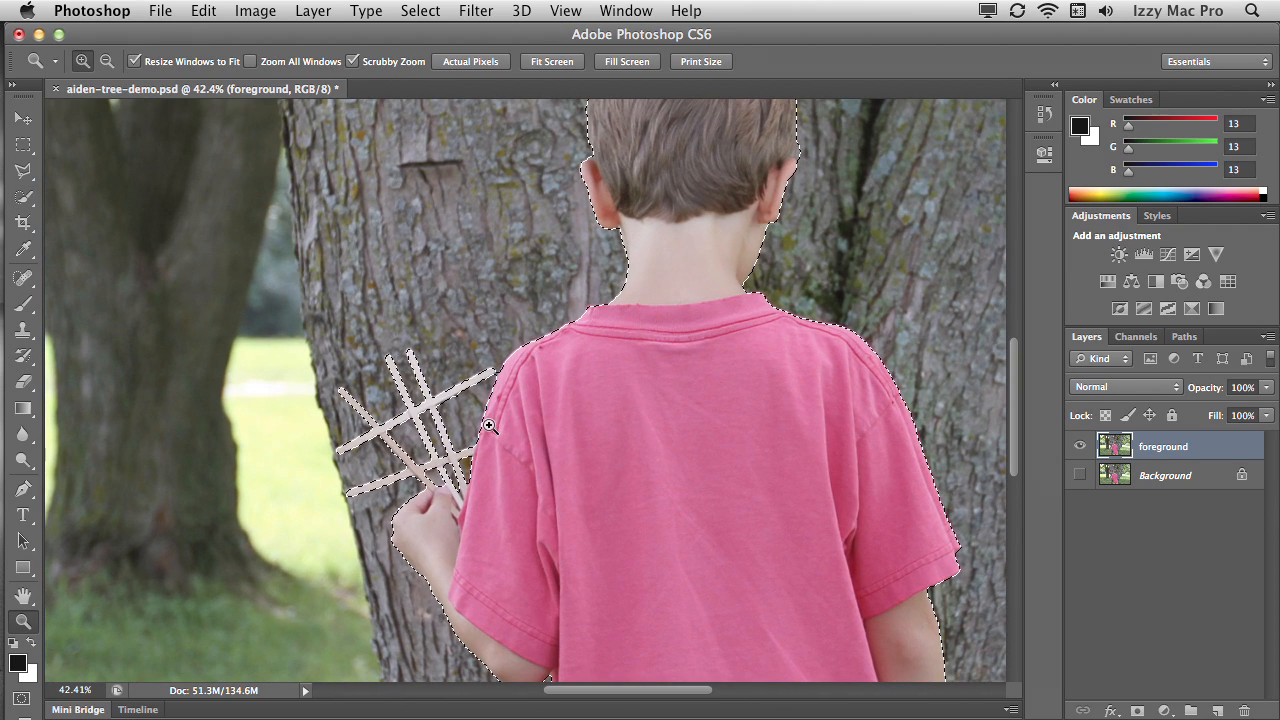
key("w")
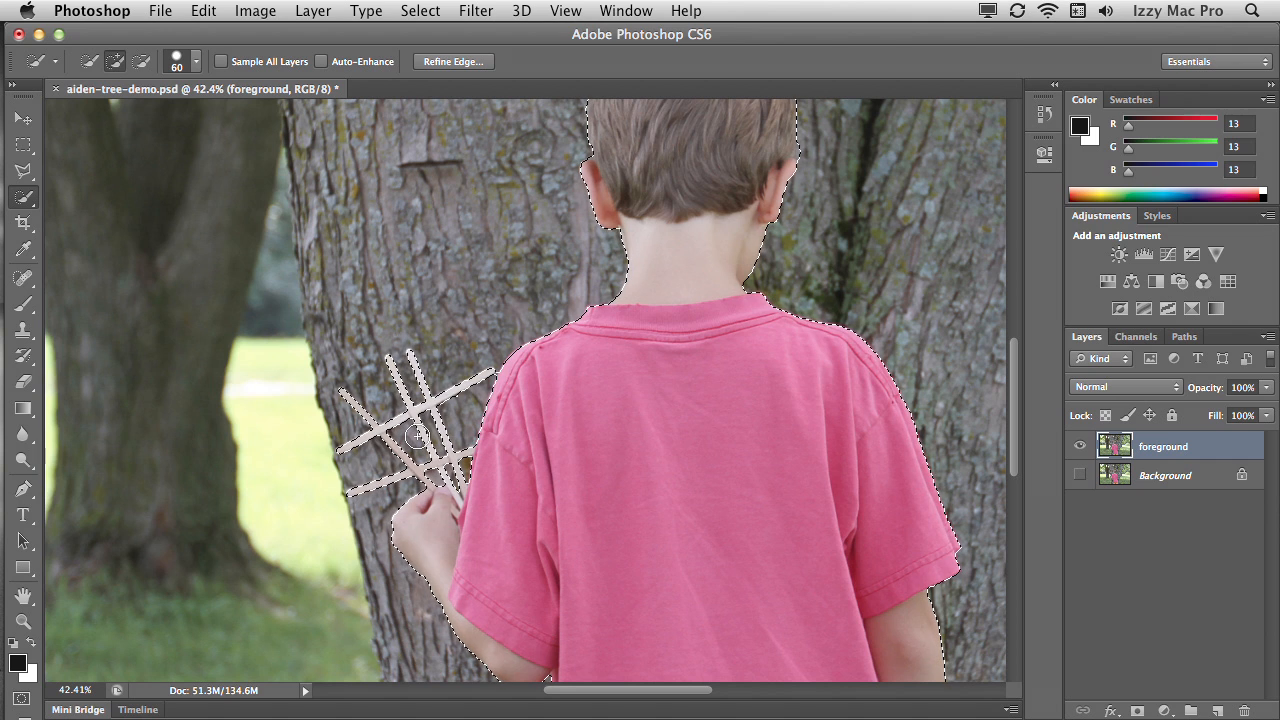
scroll(416, 437, "down", 5)
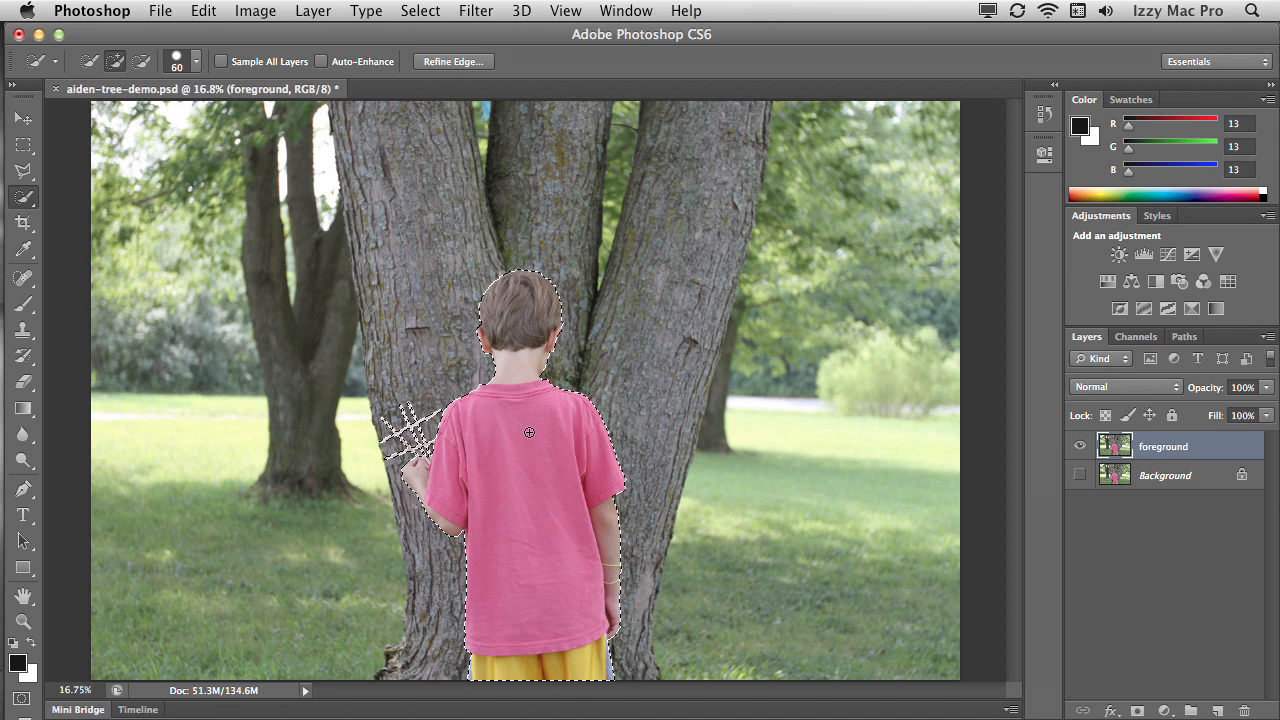
Duplicate the foreground layer, place the copy beneath the original and hide the copy
left_click_drag(1175, 452, 1220, 710)
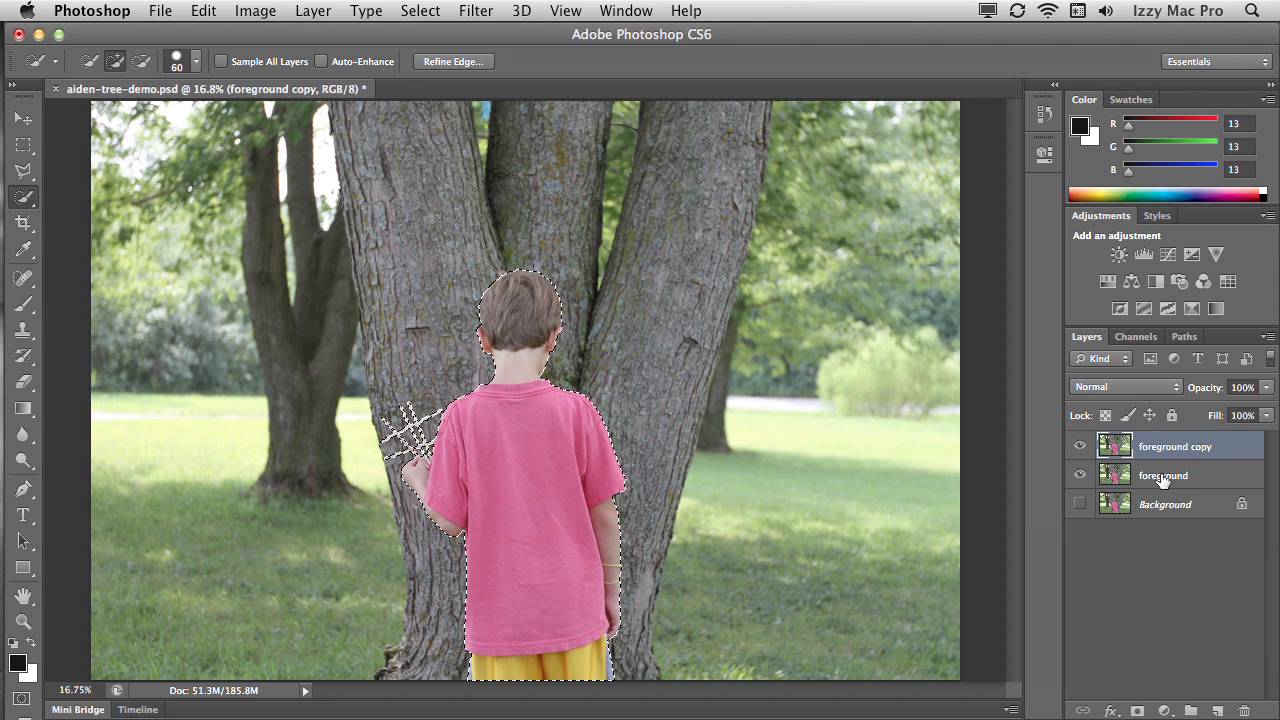
left_click_drag(1163, 478, 1166, 444)
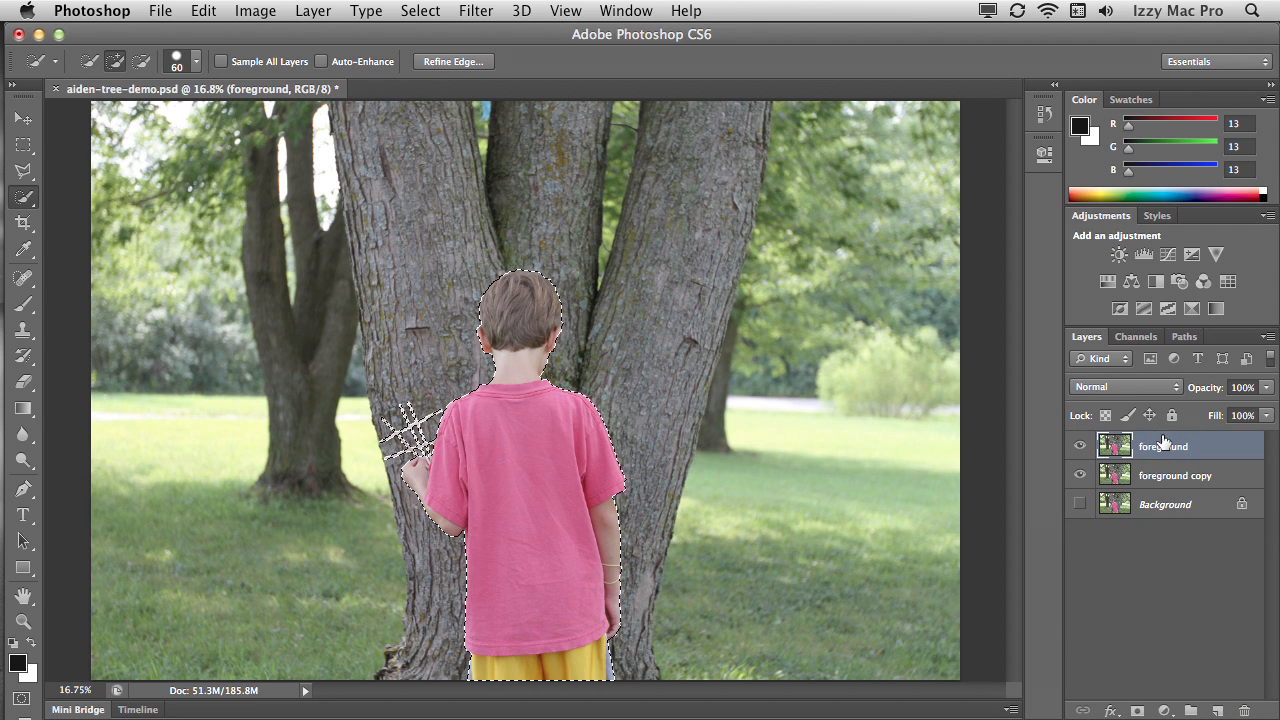
left_click(1080, 476)
Invert the selection and delete everything around the boy on the foreground layer
left_click(428, 12)
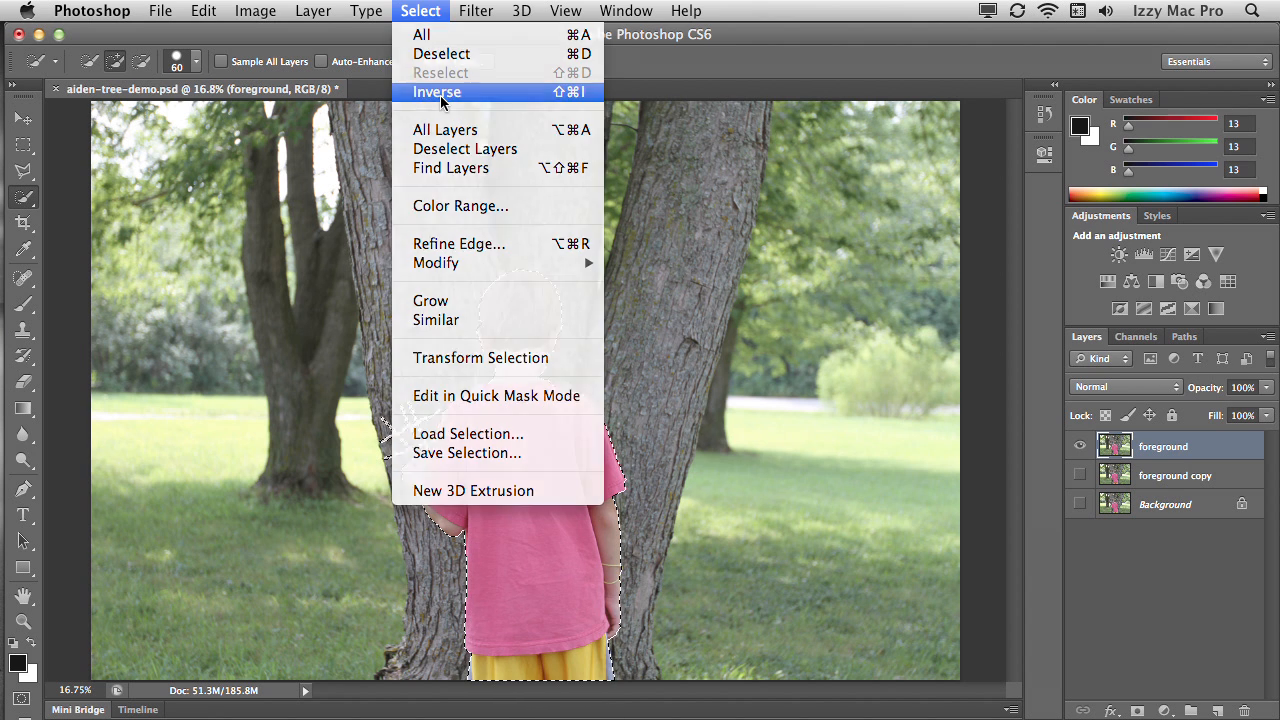
left_click(440, 92)
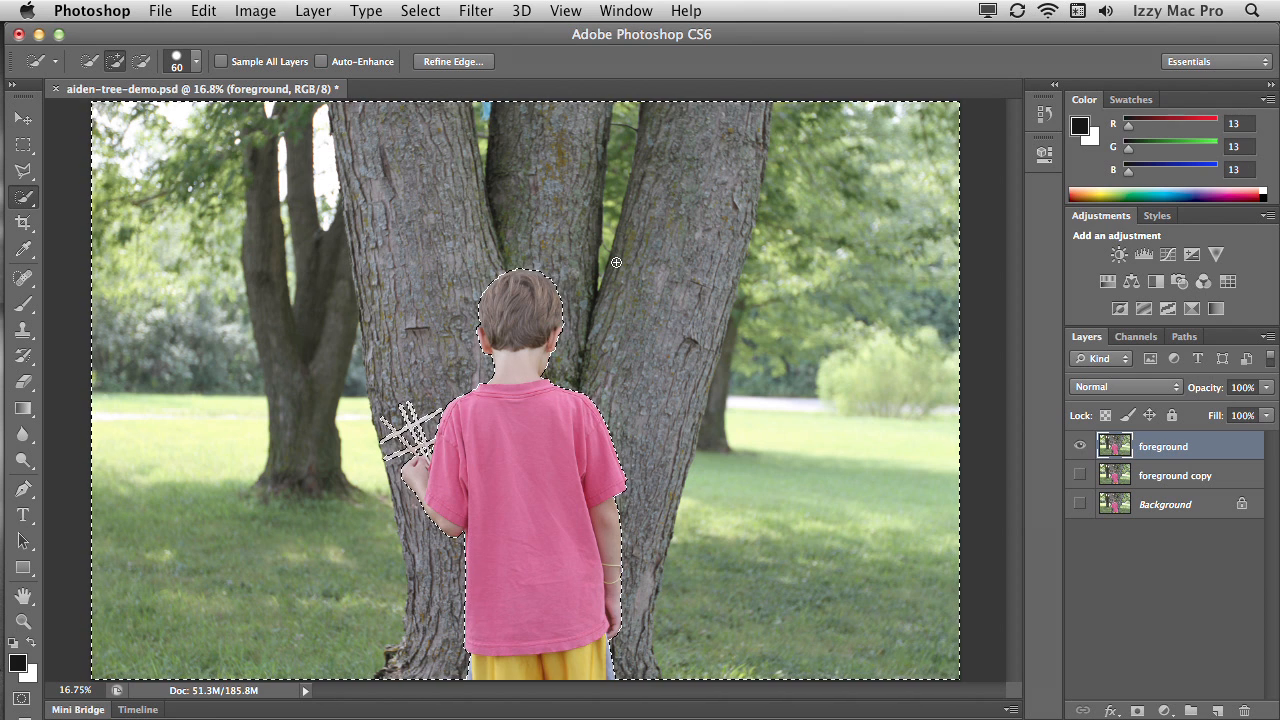
key("Delete")
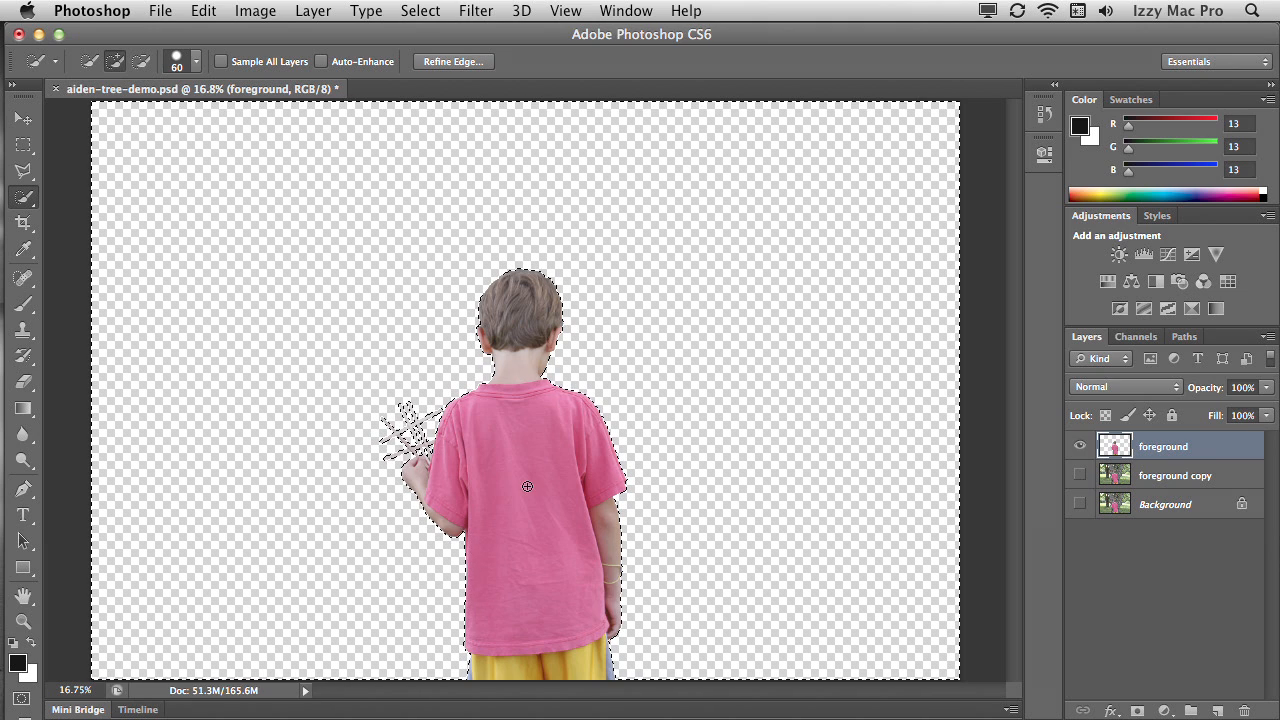
Hide the foreground layer and show the foreground copy layer
left_click(1080, 448)
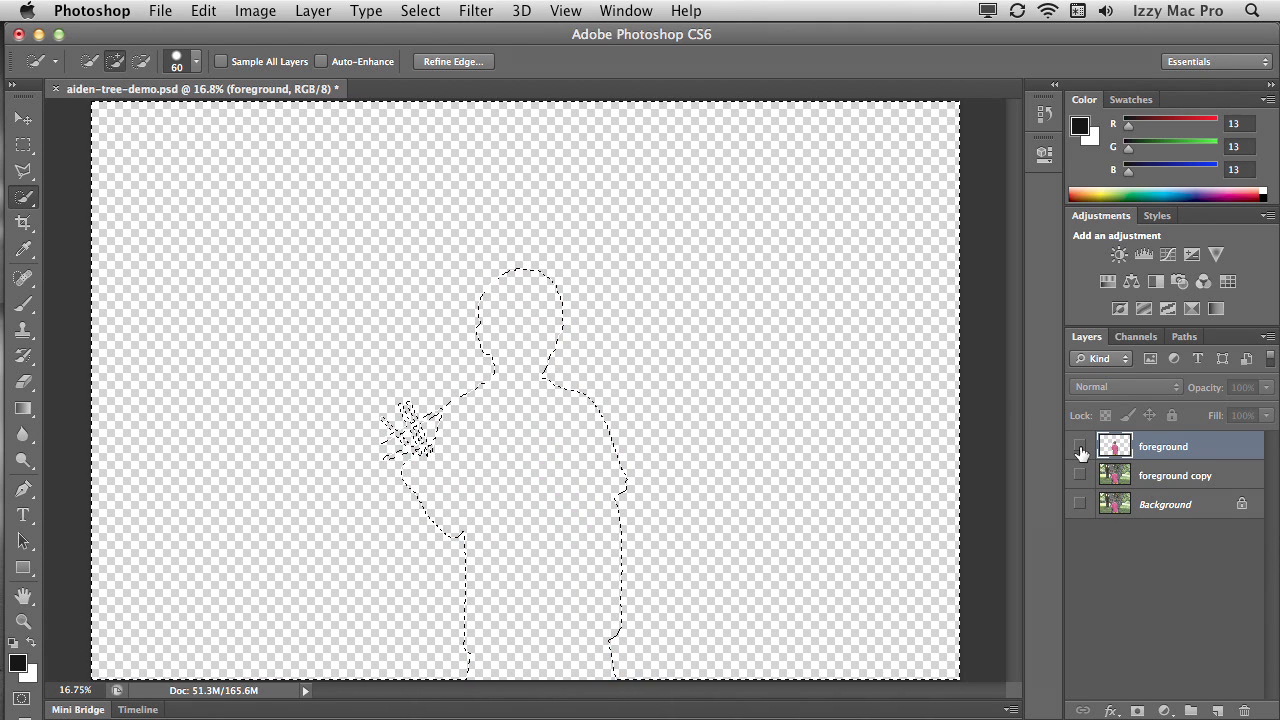
left_click(1079, 475)
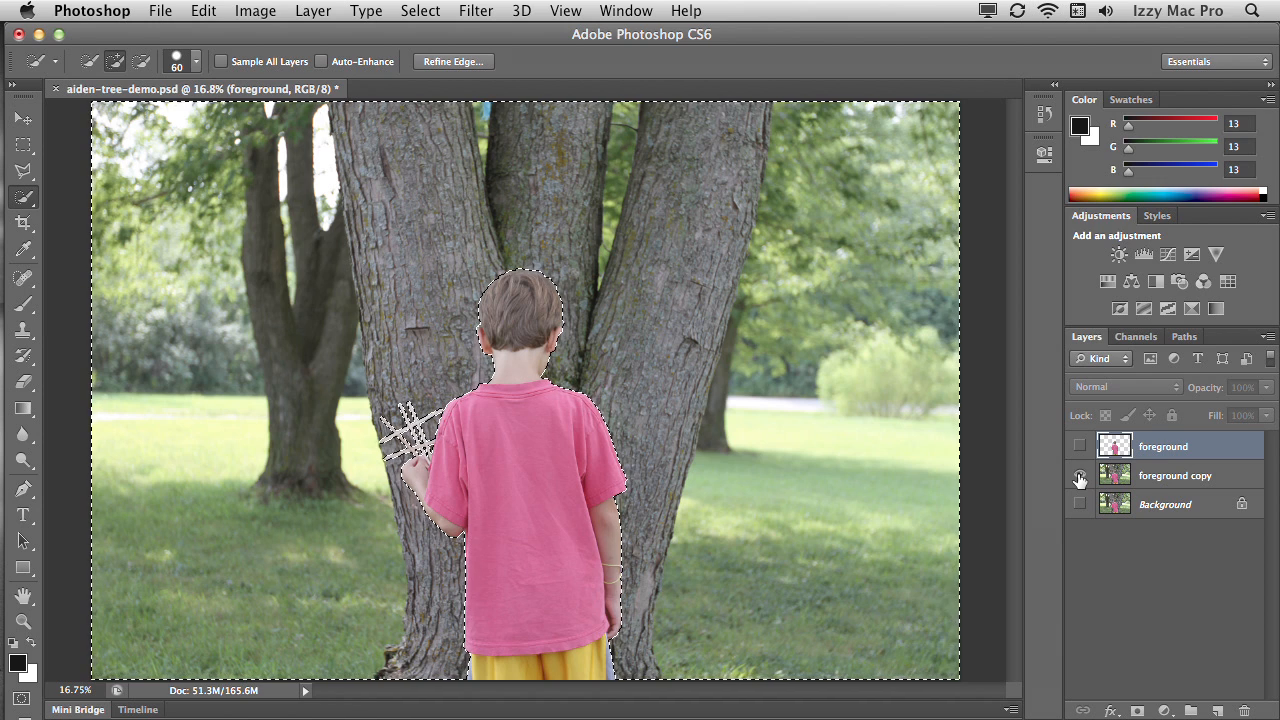
Rename the foreground copy layer as bigtree
left_click(1157, 476)
double_click(1160, 474)
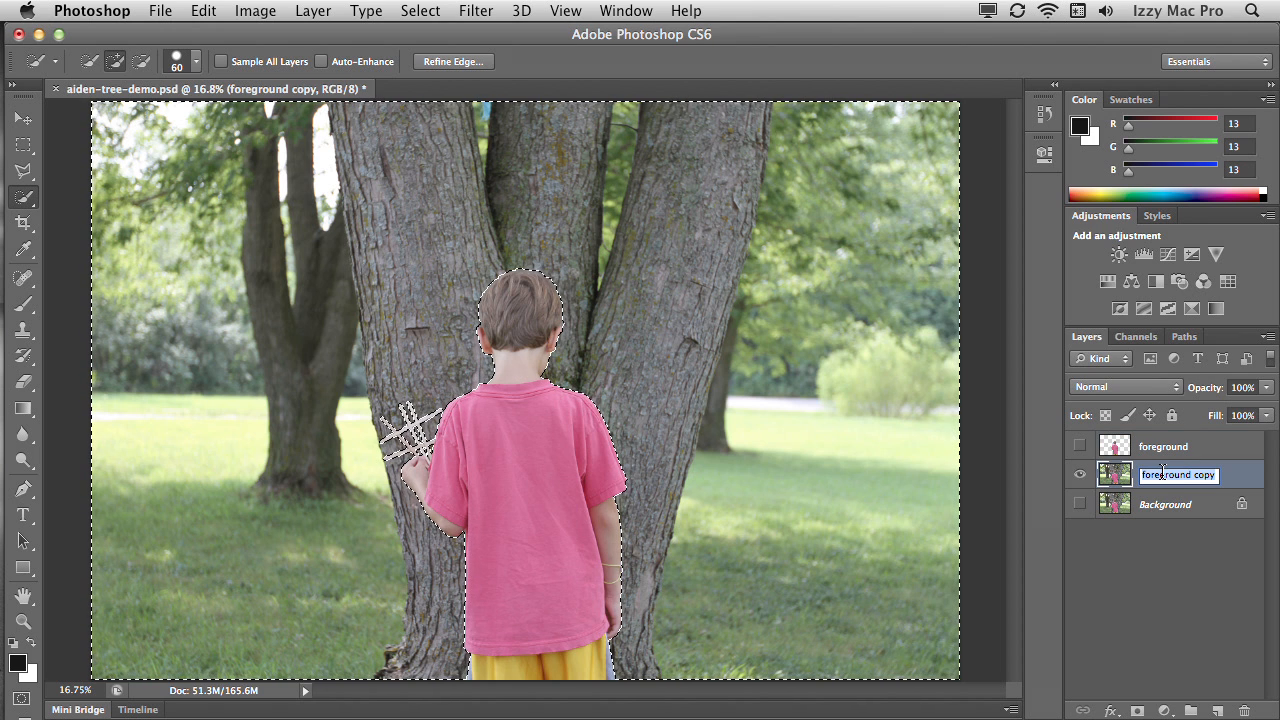
type("bigtree")
key("Return")
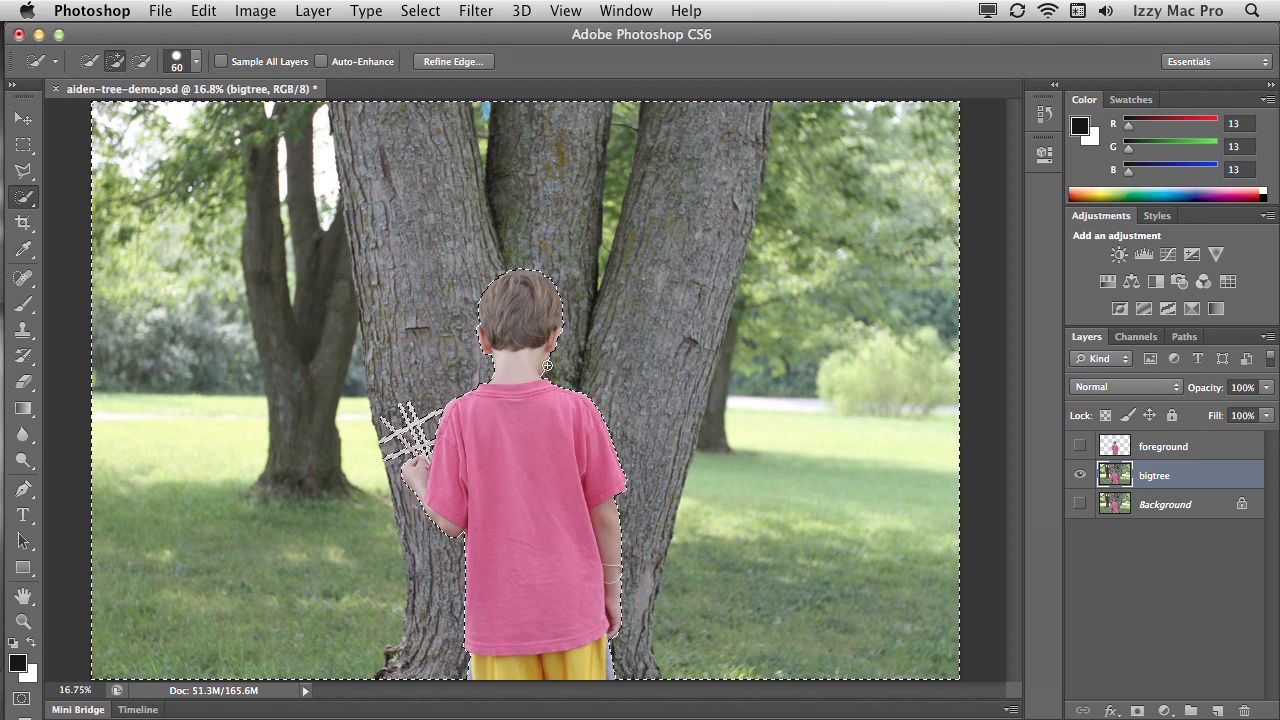
Invert the selection back to the boy's silhouette, fill it with Content-Aware at 100% opacity on the bigtree layer and deselect
left_click(425, 10)
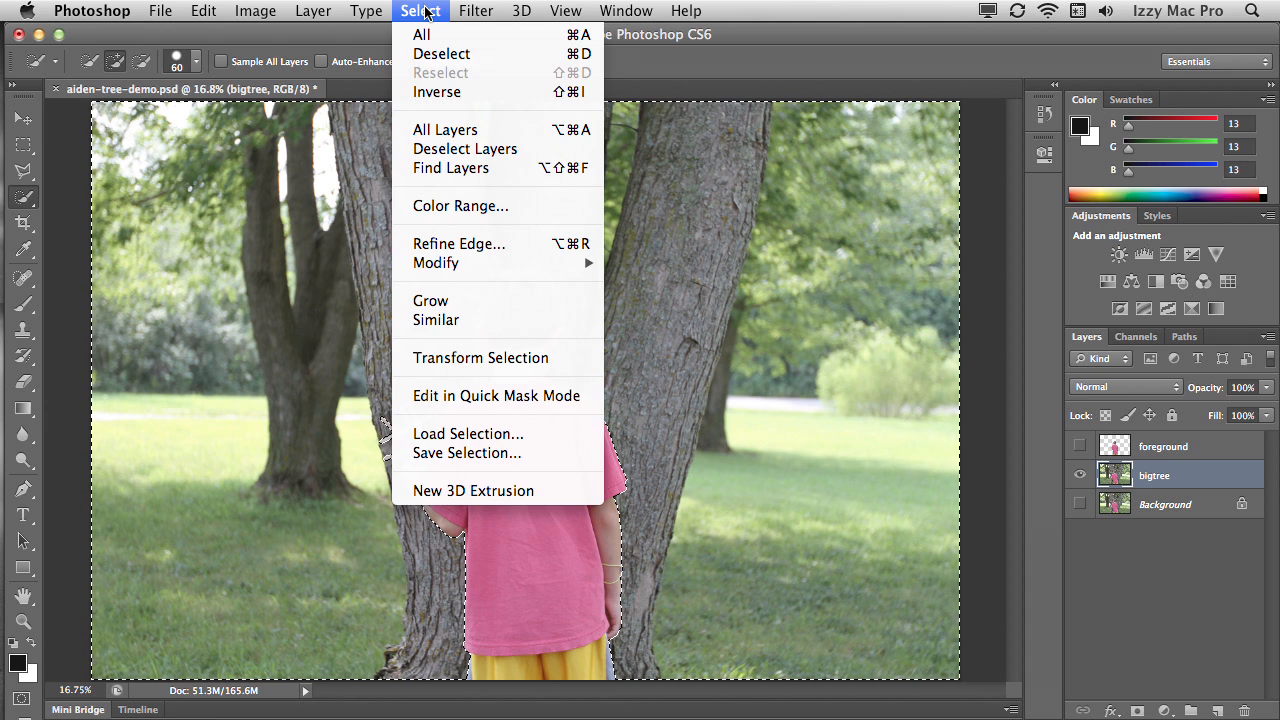
left_click(443, 91)
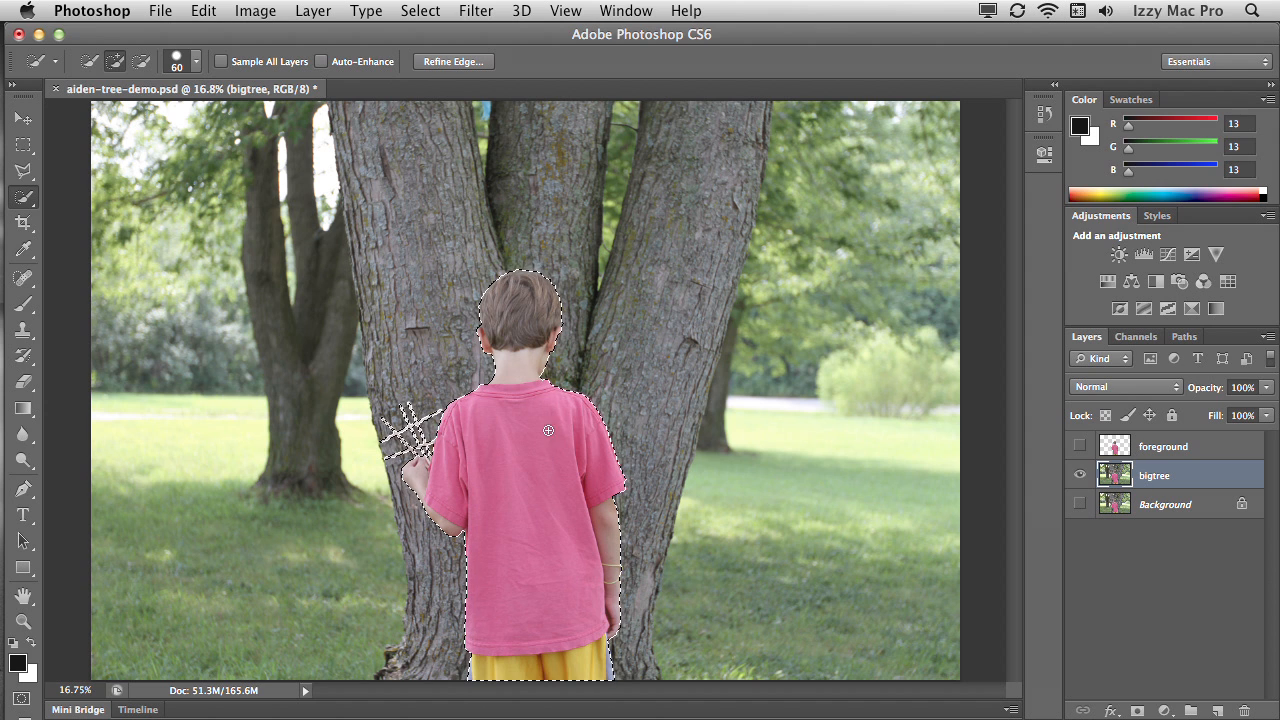
left_click(206, 10)
left_click(297, 338)
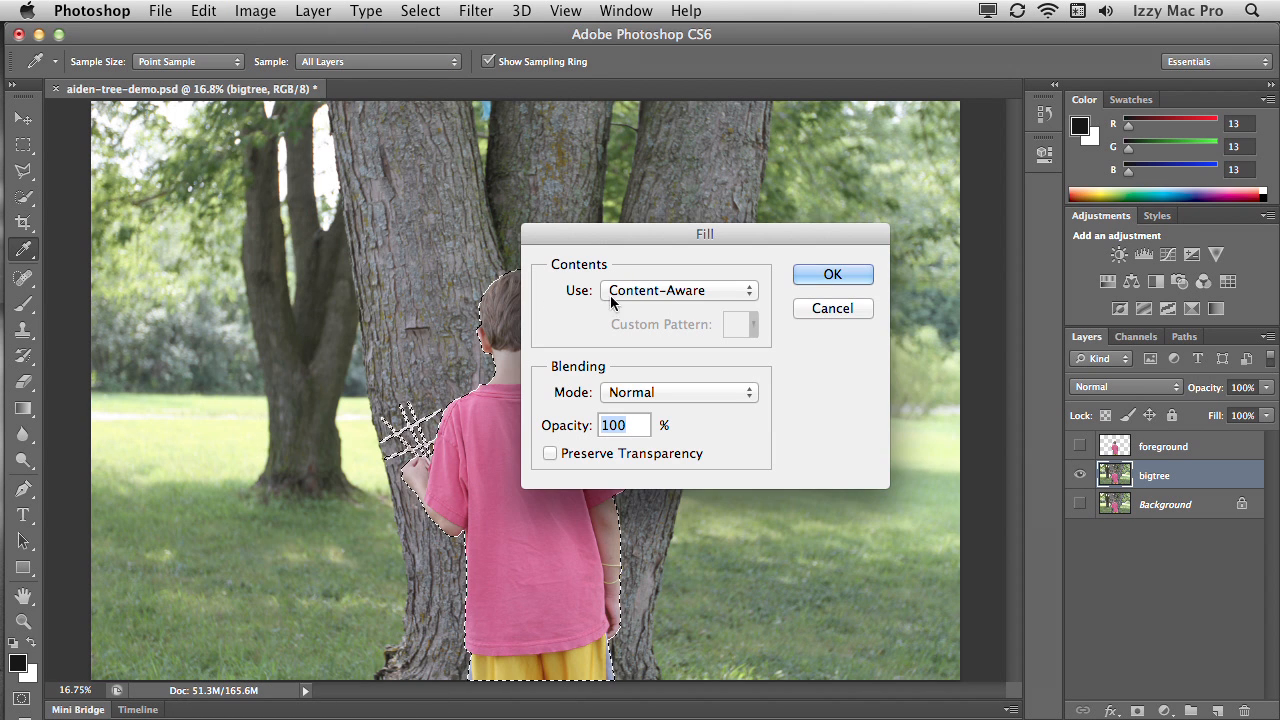
left_click(856, 279)
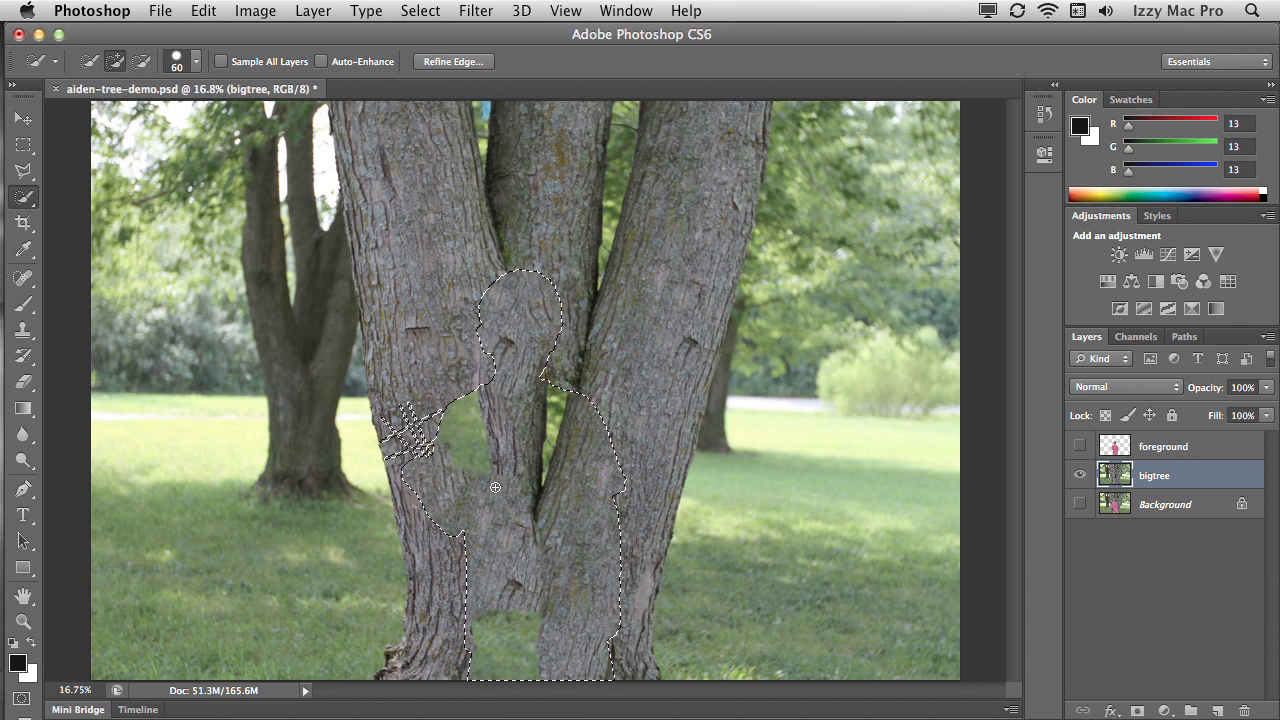
left_click(420, 10)
left_click(443, 50)
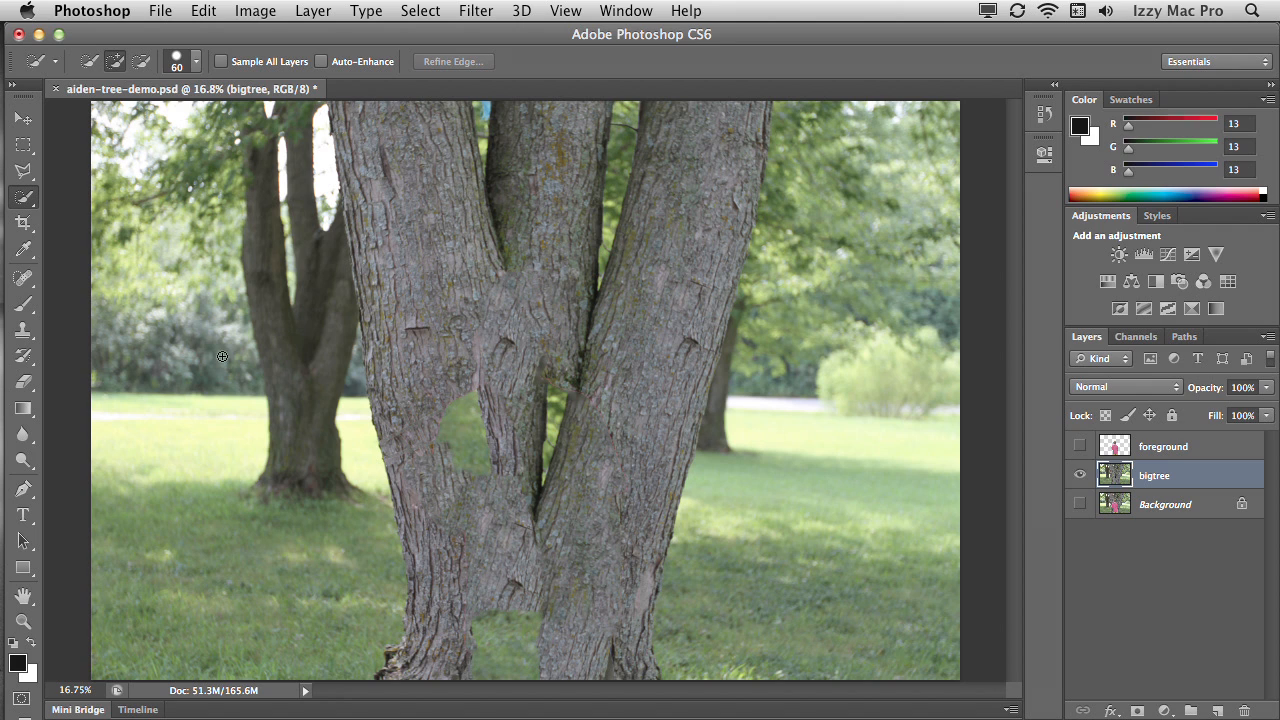
Clone bark with the Clone Stamp tool over the grass patch in the middle of the left trunk
left_click(23, 333)
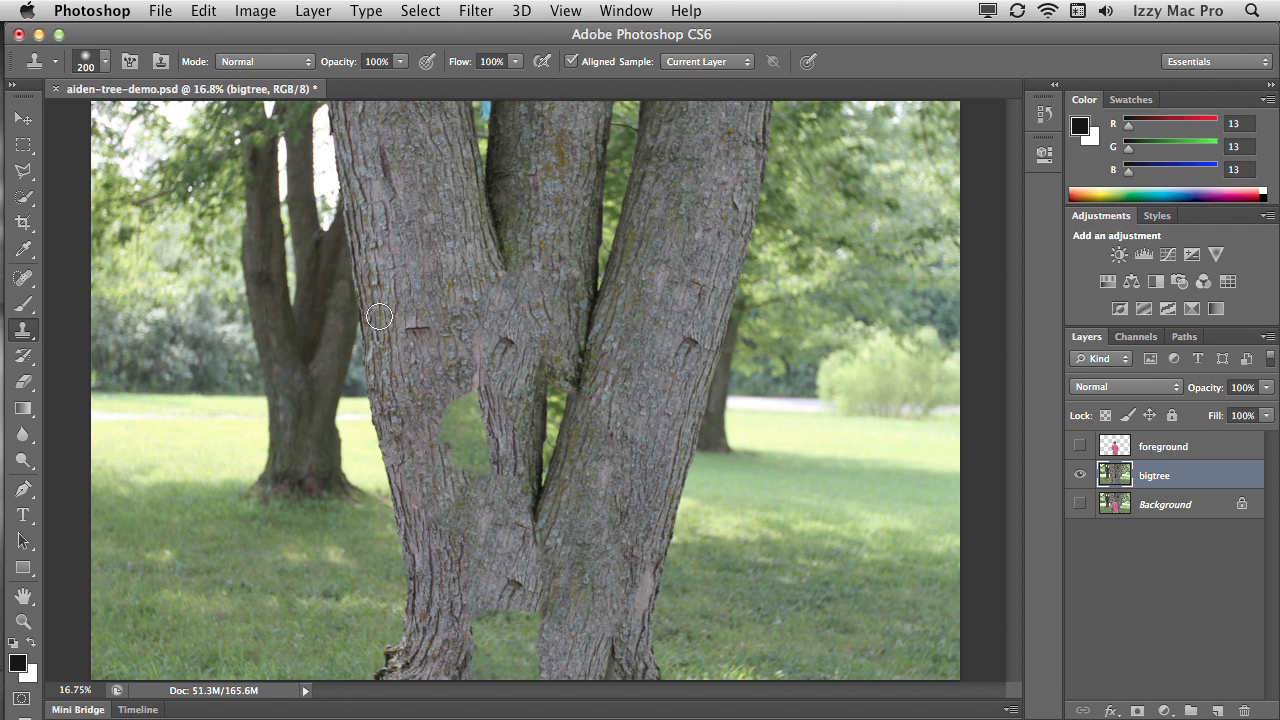
left_click(412, 374, "alt")
mouse_move(412, 375)
left_mouse_down()
mouse_move(481, 400)
mouse_move(438, 415)
left_mouse_up()
mouse_move(457, 411)
left_mouse_down()
mouse_move(473, 394)
mouse_move(452, 411)
mouse_move(476, 412)
mouse_move(458, 433)
mouse_move(488, 450)
left_mouse_up()
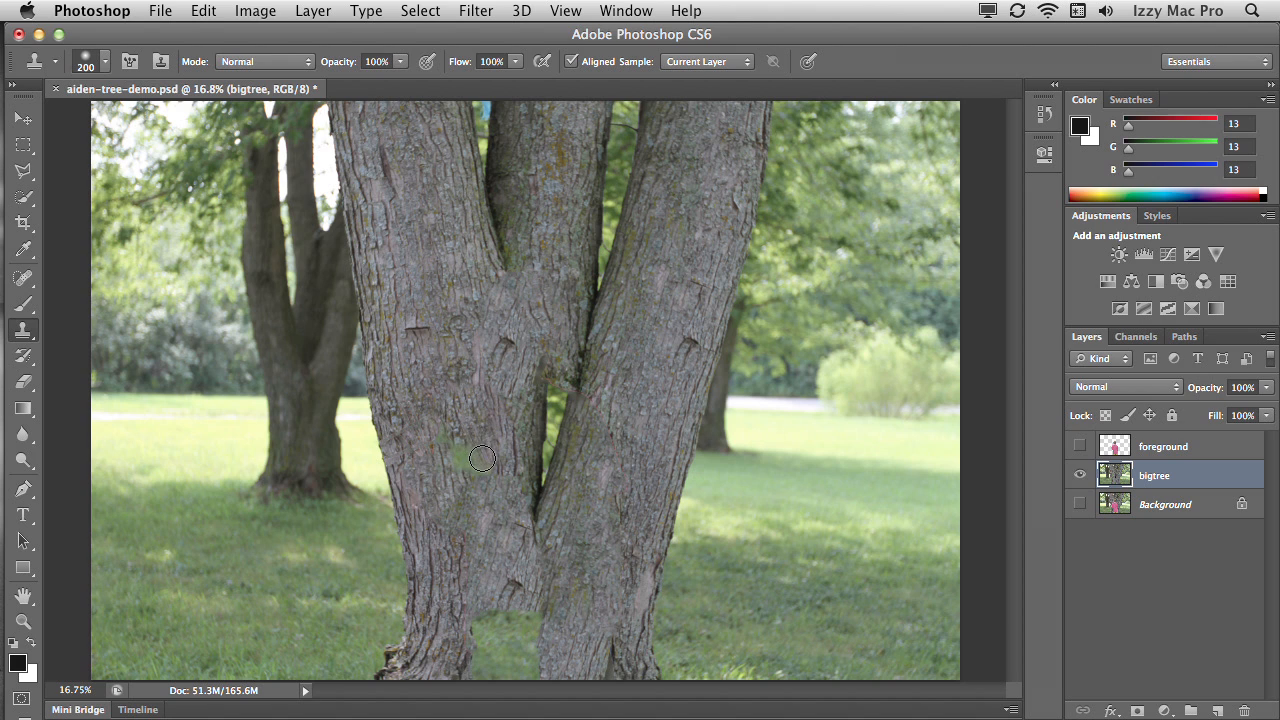
left_click_drag(466, 441, 493, 468)
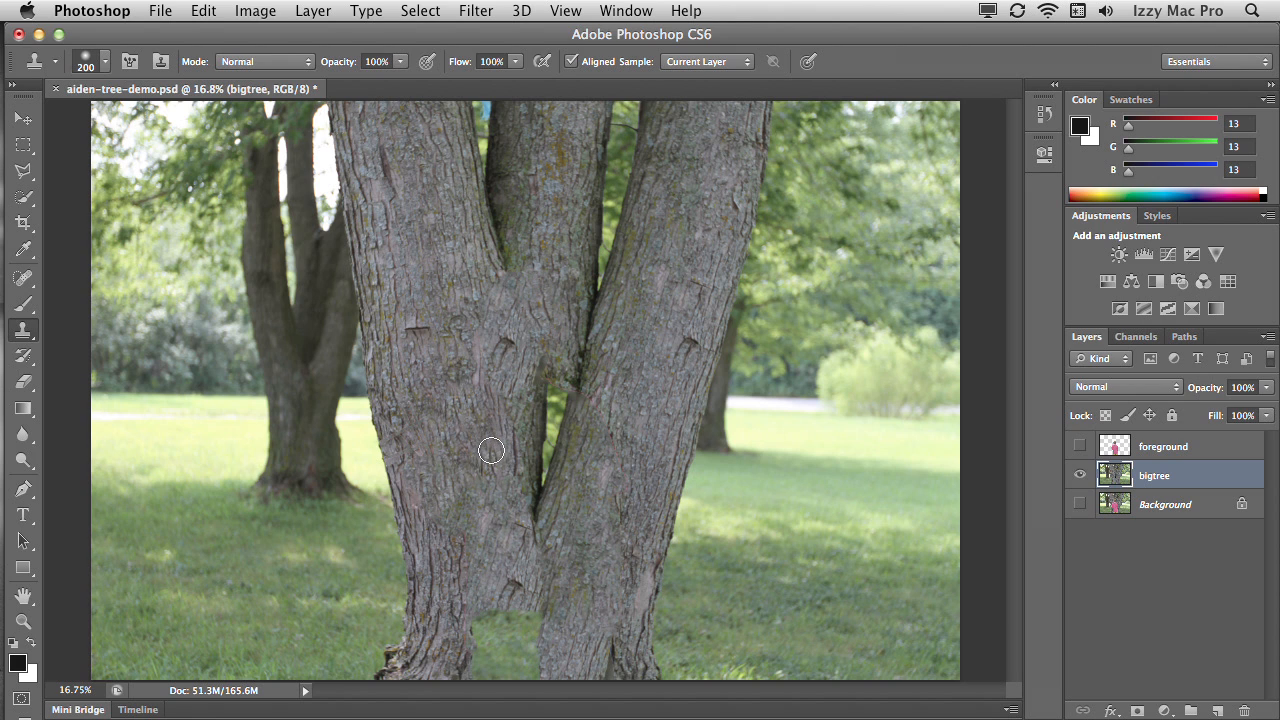
Clone bark over the gap between the trunks and the grass opening at the base of the big tree
left_click(555, 316, "alt")
mouse_move(552, 398)
left_mouse_down()
mouse_move(539, 430)
mouse_move(547, 453)
mouse_move(531, 419)
mouse_move(536, 467)
mouse_move(554, 472)
mouse_move(532, 457)
mouse_move(537, 514)
mouse_move(557, 453)
left_mouse_up()
left_click(554, 559)
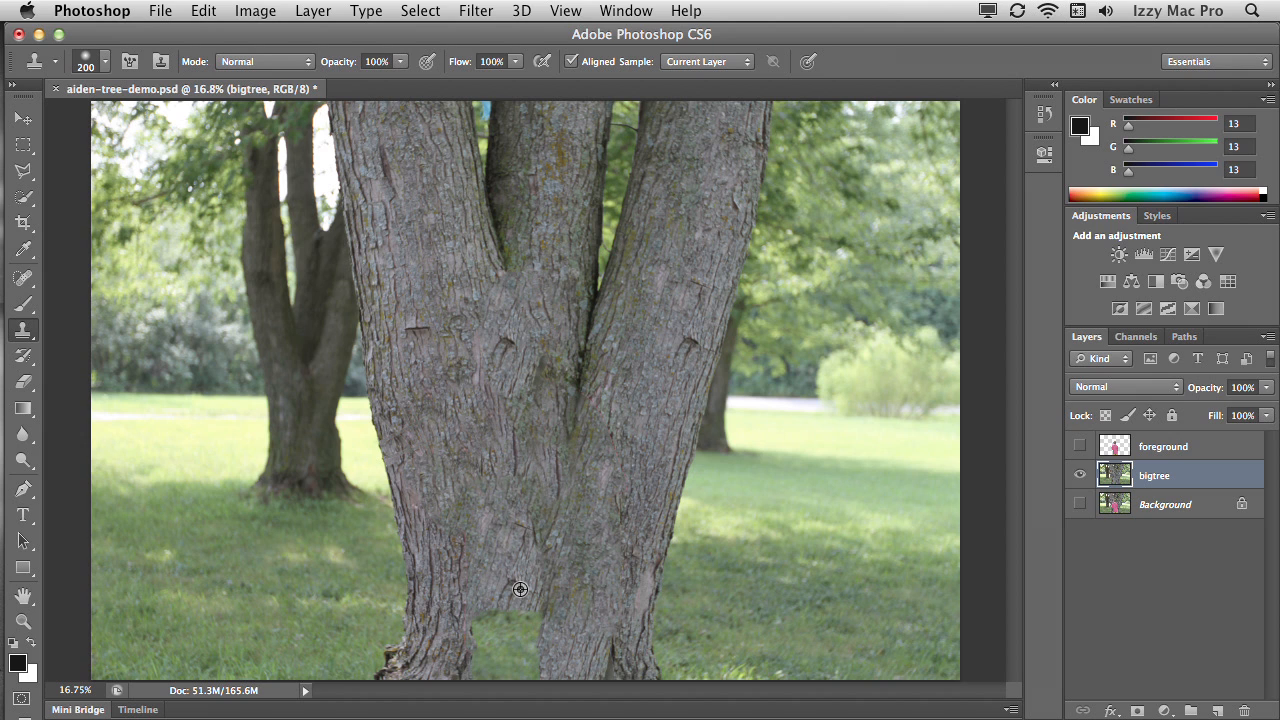
mouse_move(521, 577)
left_mouse_down()
mouse_move(538, 608)
mouse_move(479, 627)
mouse_move(548, 637)
mouse_move(474, 647)
mouse_move(537, 662)
mouse_move(478, 669)
left_mouse_up()
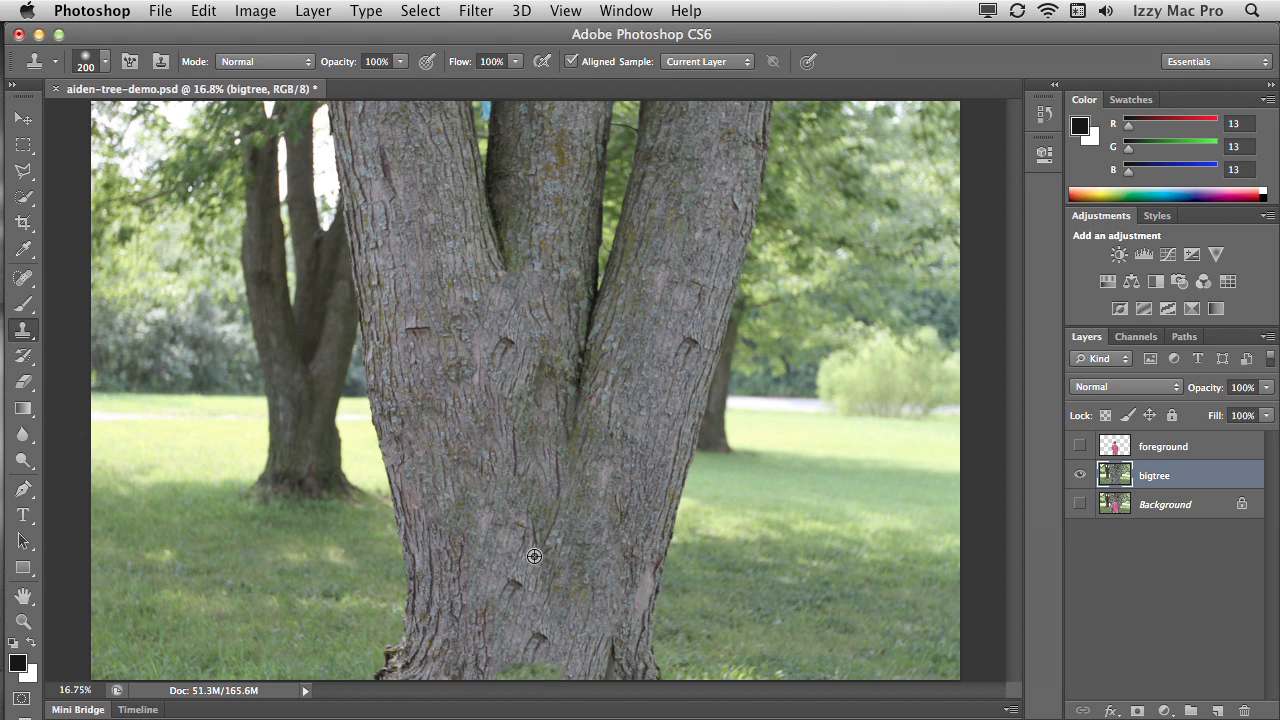
mouse_move(552, 657)
left_mouse_down()
mouse_move(494, 675)
mouse_move(551, 657)
left_mouse_up()
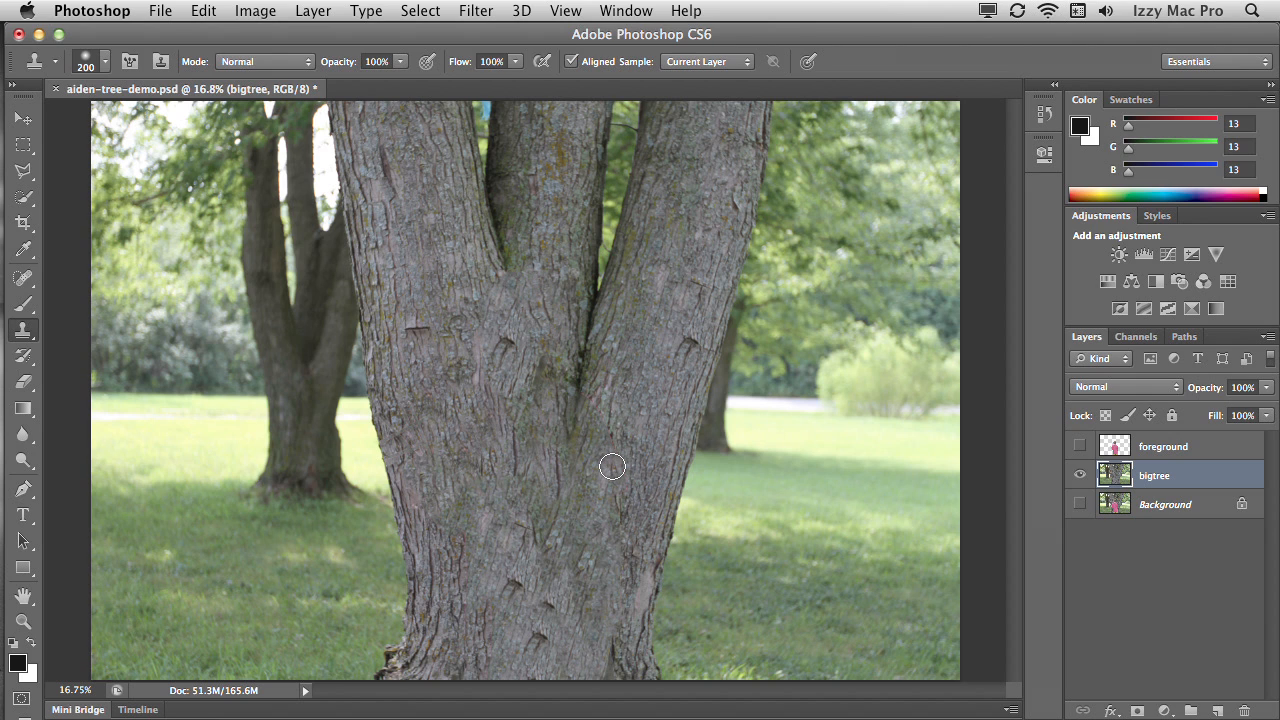
Blend the cloned bark around the trunk forks using the Spot Healing Brush in Content-Aware mode
left_click(24, 280)
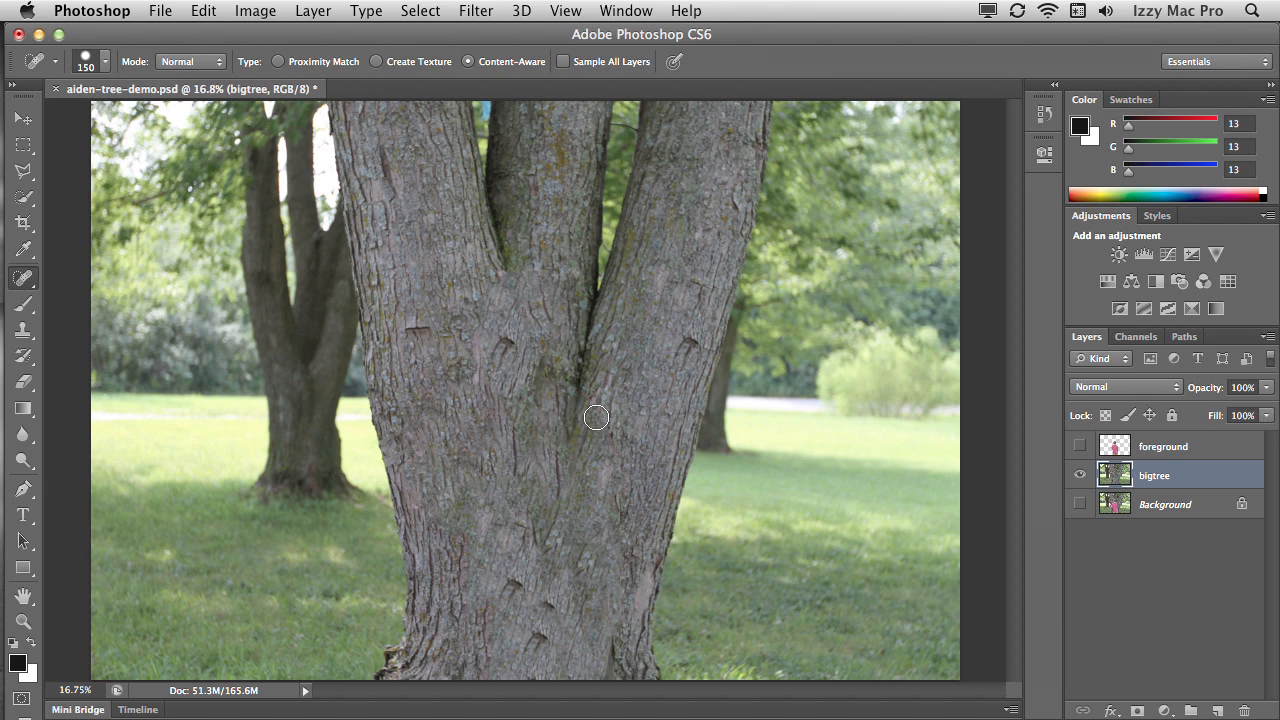
mouse_move(622, 495)
left_mouse_down()
mouse_move(606, 410)
mouse_move(572, 387)
left_mouse_up()
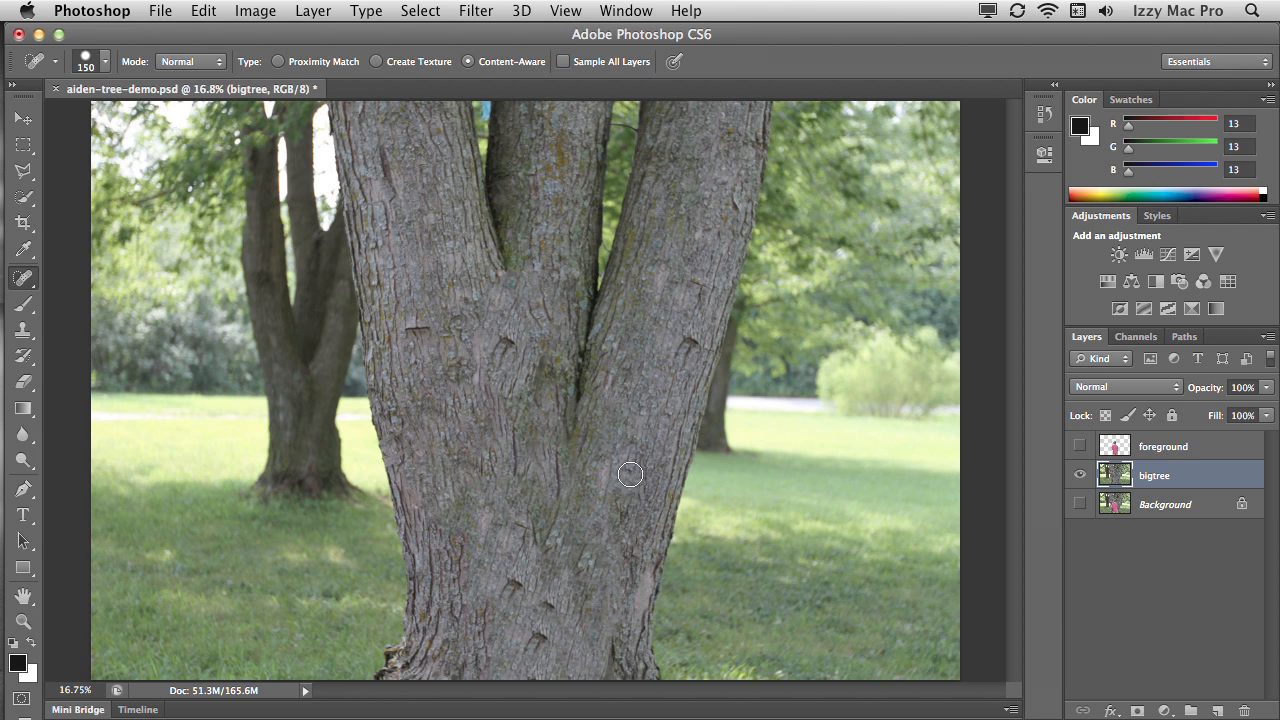
mouse_move(566, 293)
left_mouse_down()
mouse_move(537, 276)
mouse_move(496, 295)
mouse_move(481, 382)
mouse_move(502, 398)
left_mouse_up()
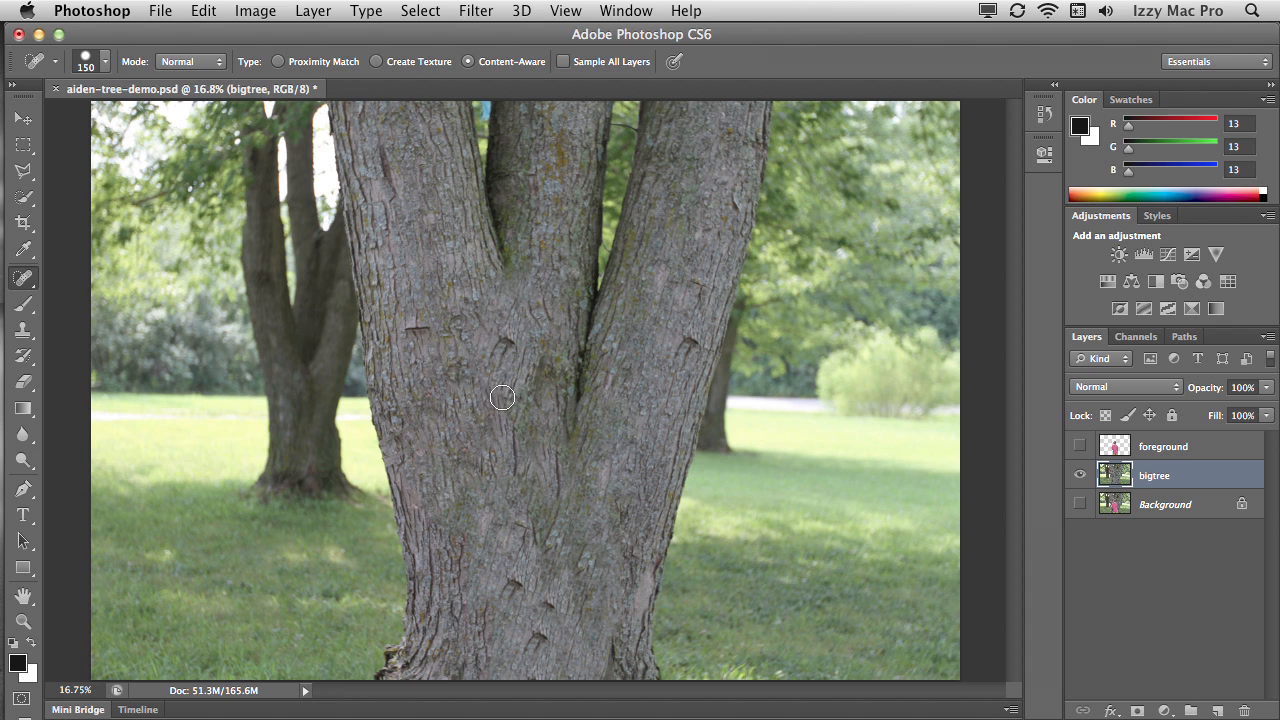
Toggle the foreground layer's visibility to compare the boy with the repaired tree, leaving the layer hidden
left_click(1080, 448)
left_click(1080, 448)
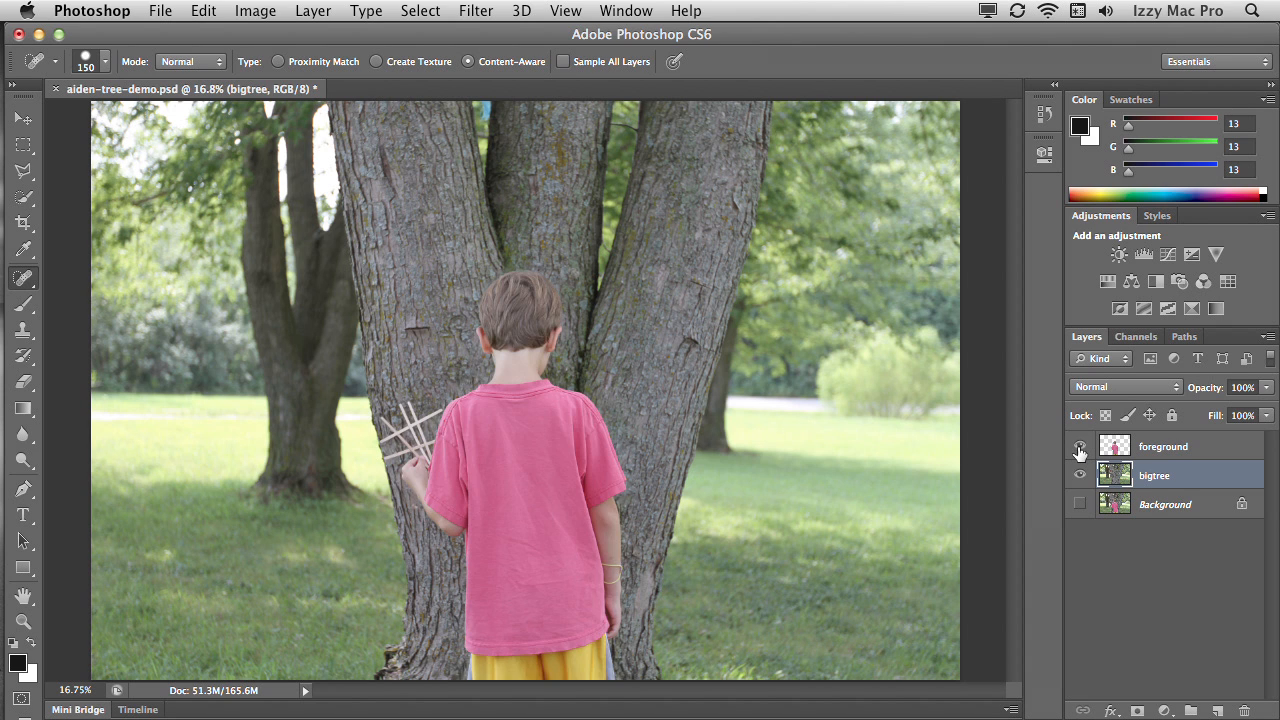
left_click(1080, 448)
left_click(1080, 448)
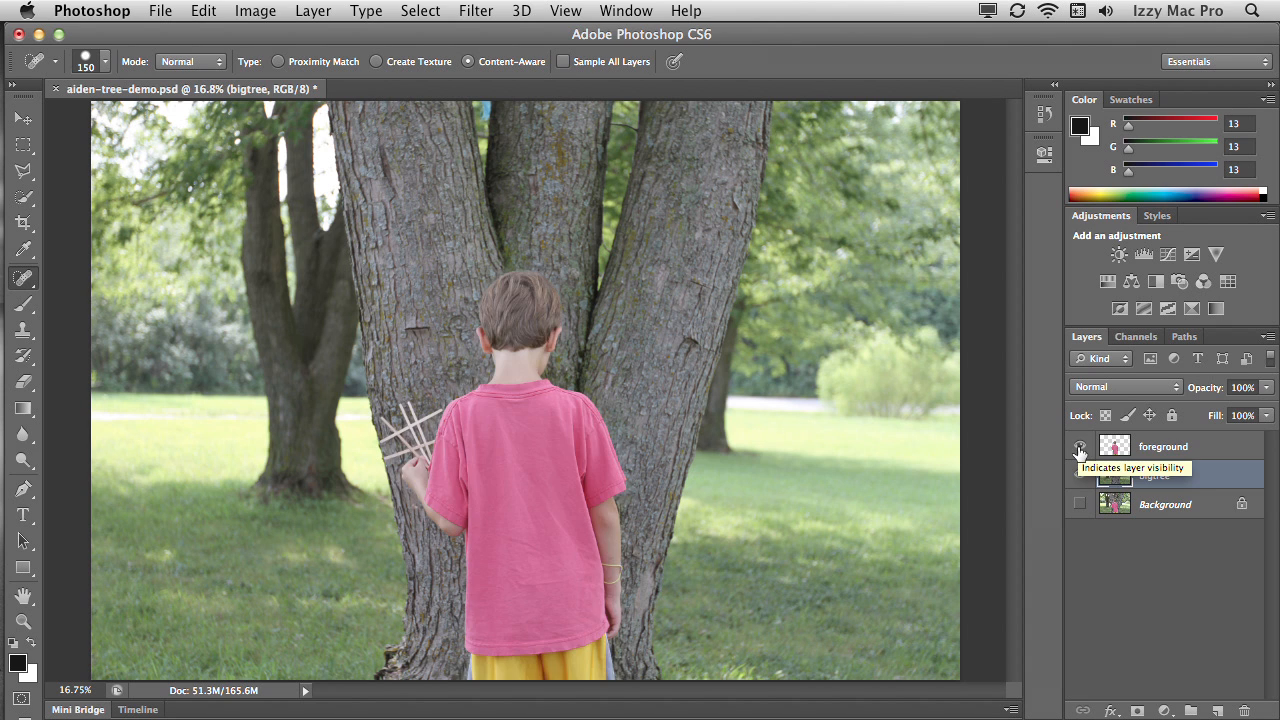
left_click(1080, 448)
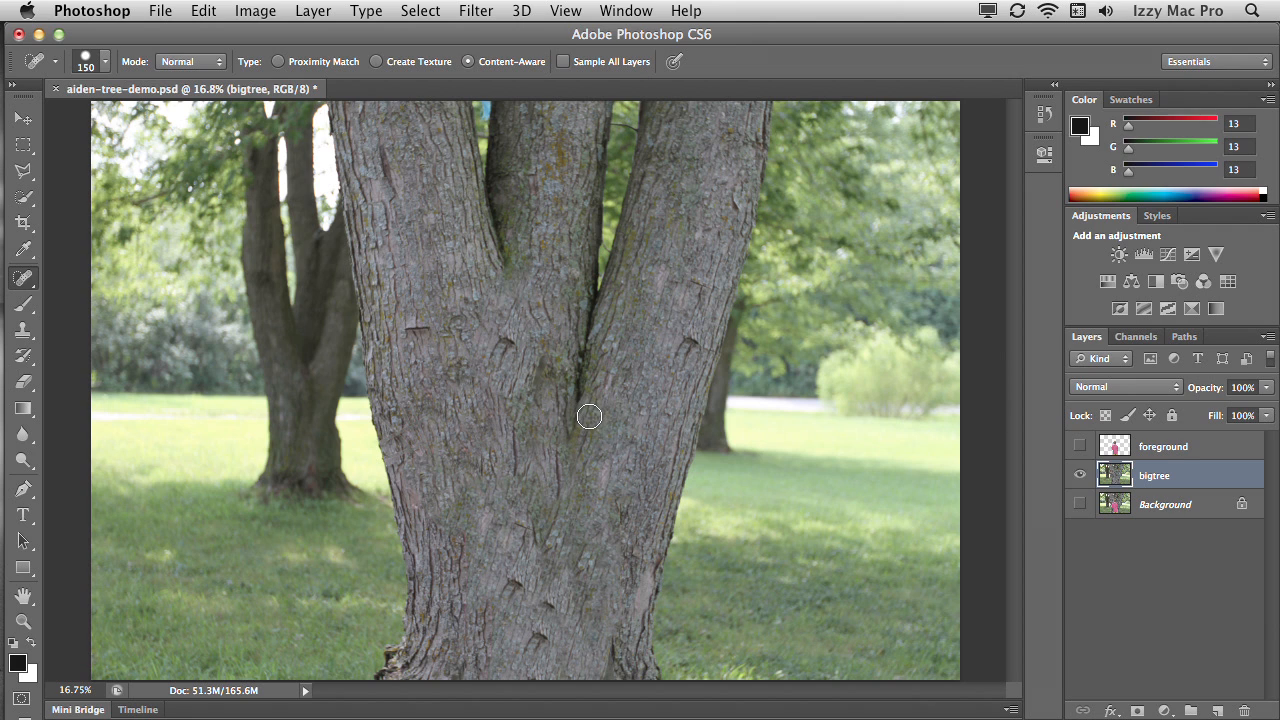
Select the whole big tree with the Quick Selection tool at brush size 500
left_click(22, 200)
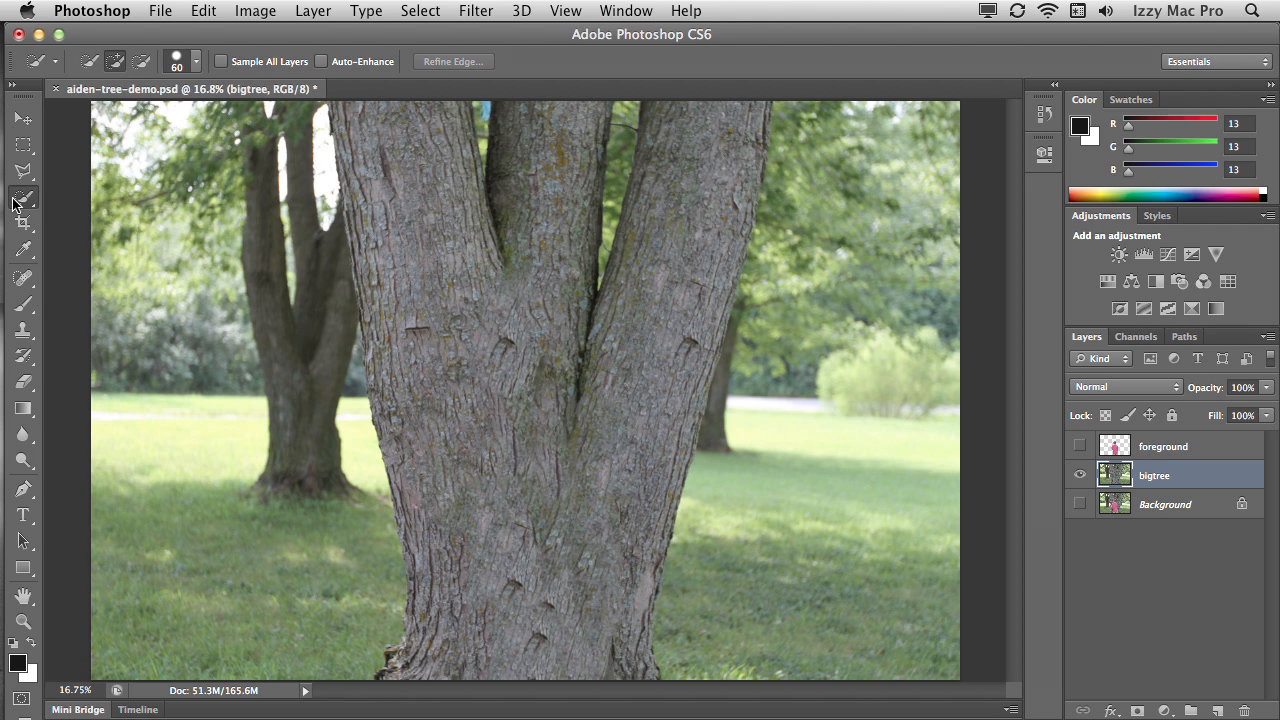
key("bracketright")
key("bracketright")
key("bracketright")
key("bracketright")
key("bracketright")
key("bracketright")
key("bracketright")
key("bracketright")
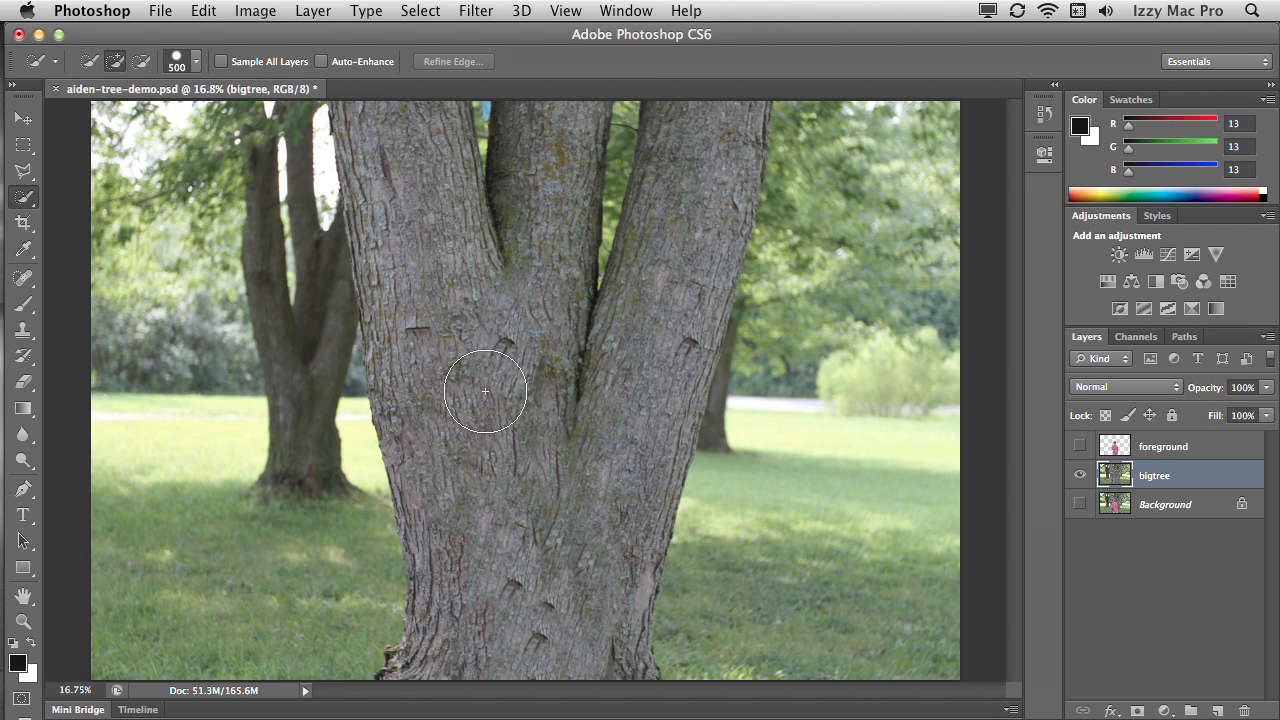
mouse_move(486, 394)
left_mouse_down()
mouse_move(491, 423)
mouse_move(429, 219)
mouse_move(429, 371)
mouse_move(486, 543)
mouse_move(494, 651)
mouse_move(571, 629)
mouse_move(609, 457)
mouse_move(700, 173)
mouse_move(686, 143)
mouse_move(400, 165)
mouse_move(387, 237)
mouse_move(609, 345)
mouse_move(618, 362)
left_mouse_up()
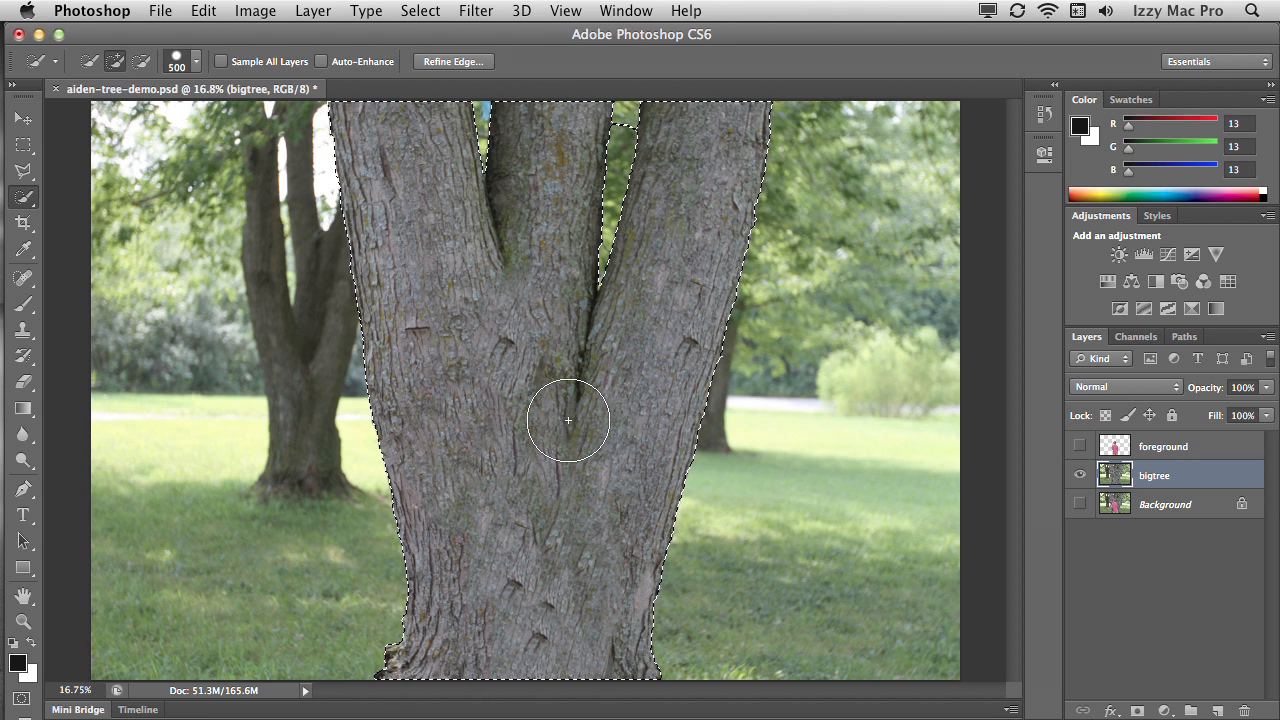
Duplicate the bigtree layer as a hidden copy beneath it, and delete everything around the tree on the bigtree layer
left_click_drag(1185, 481, 1218, 710)
left_click_drag(1155, 510, 1163, 477)
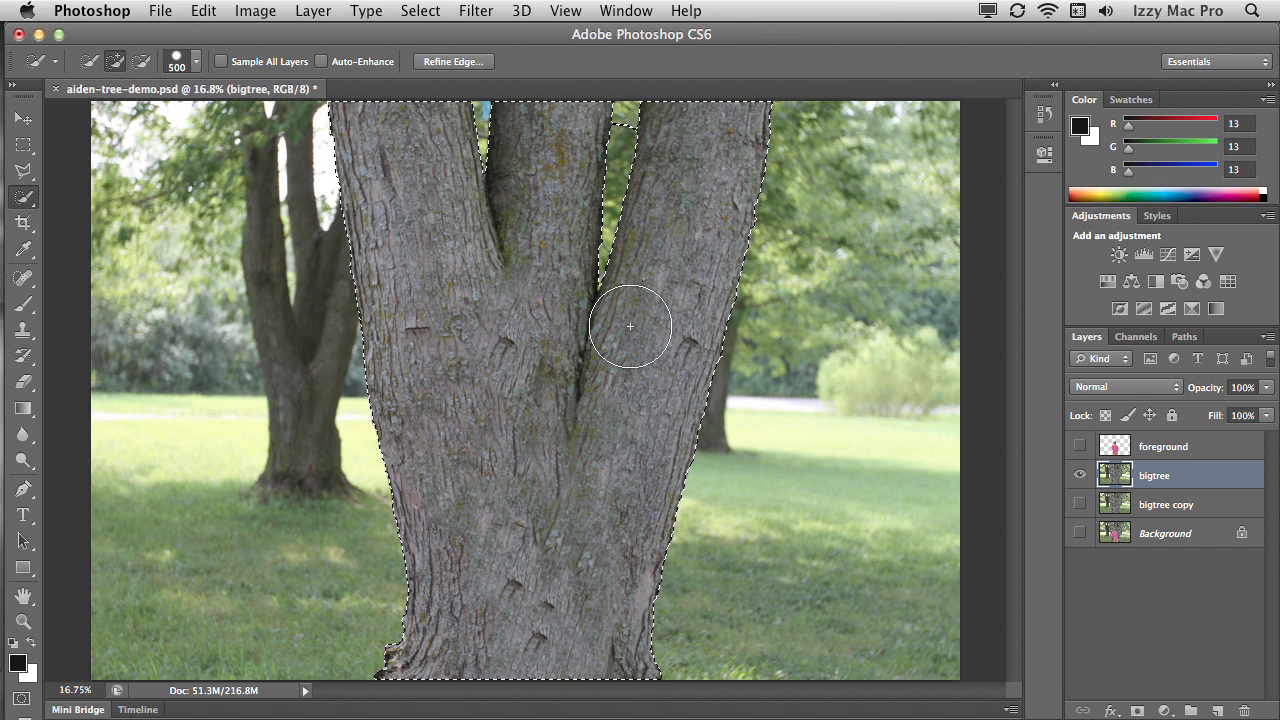
left_click(428, 10)
left_click(452, 92)
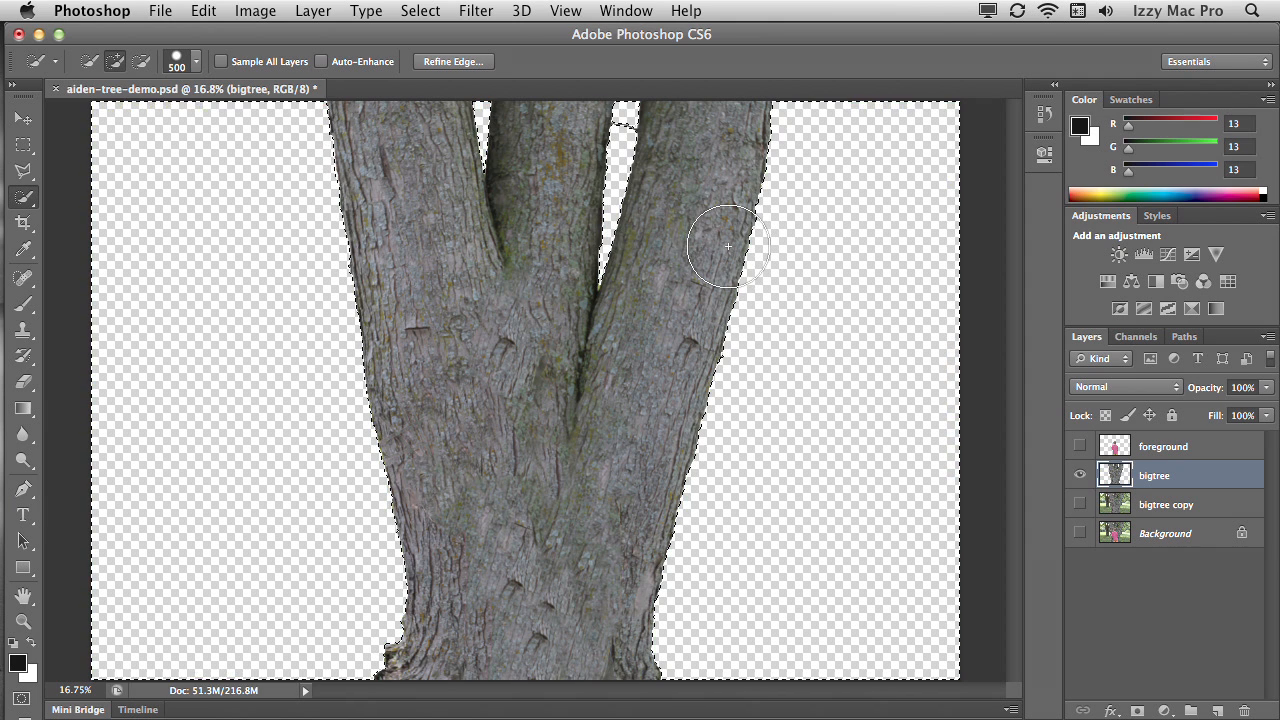
Hide the bigtree layer and show the bigtree copy layer
left_click(1080, 447)
left_click(1080, 448)
left_click(1081, 476)
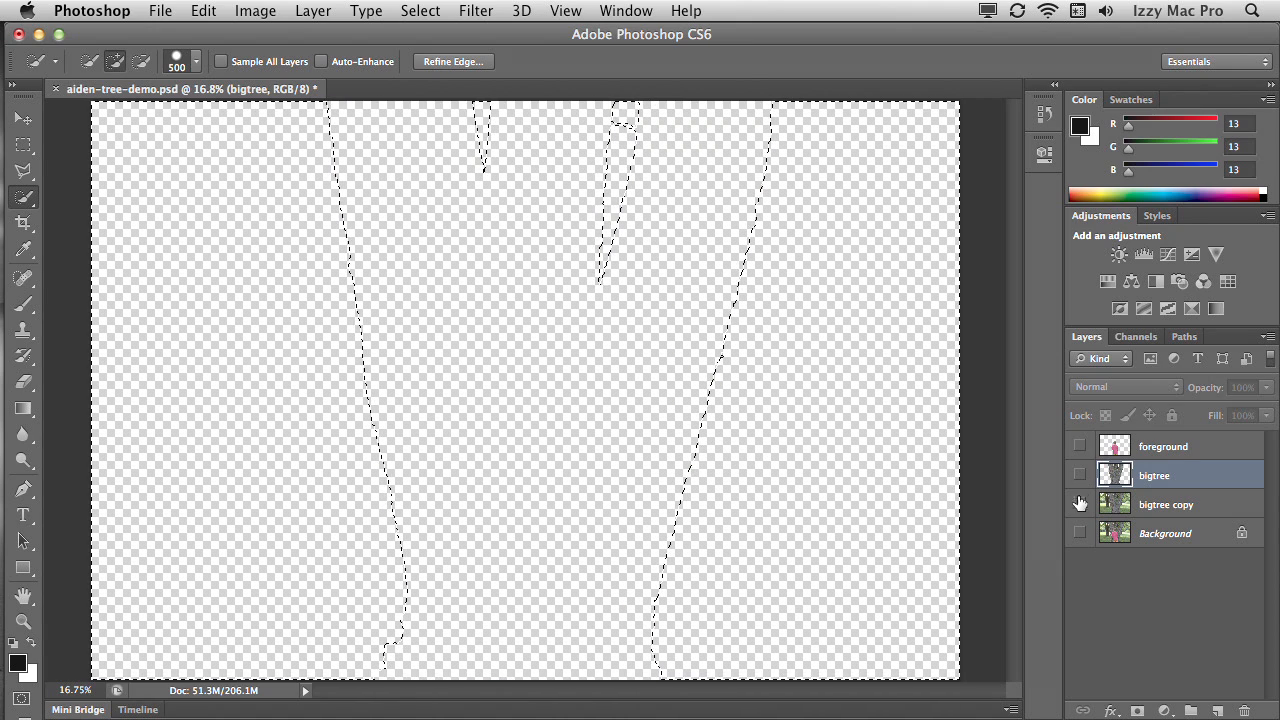
left_click(1080, 505)
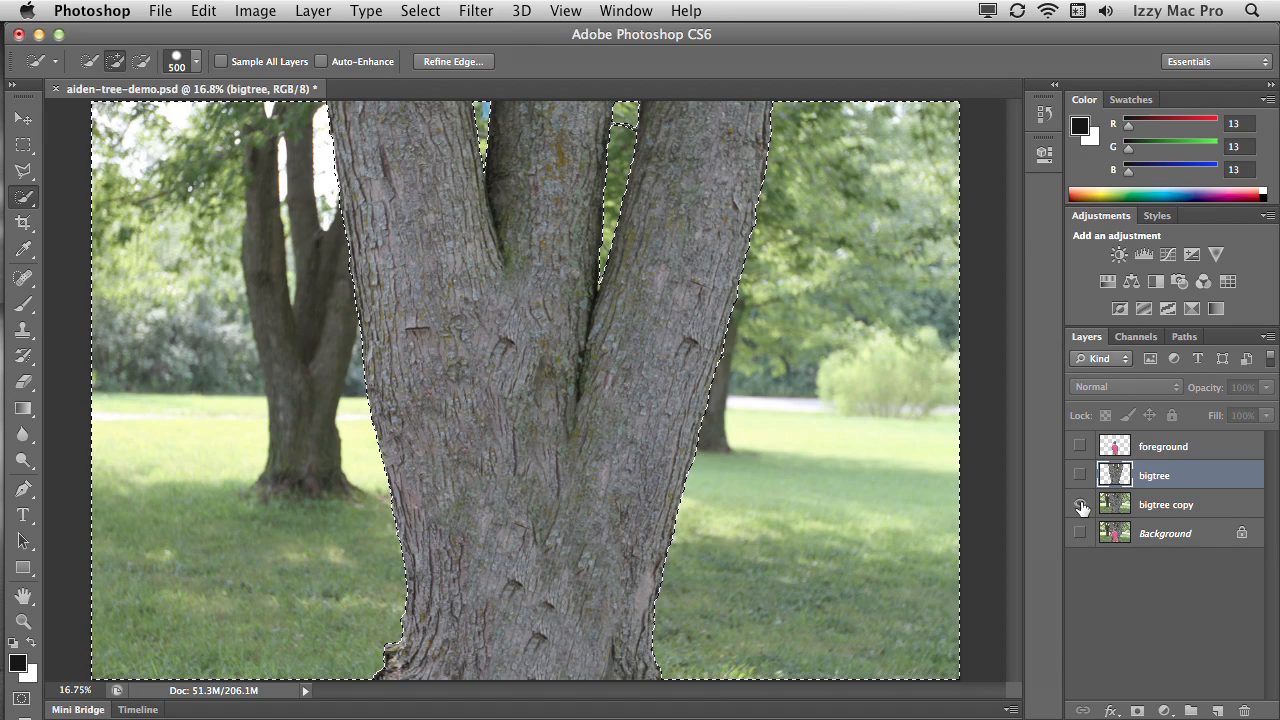
Rename the bigtree copy layer as 2nd trees
left_click(1163, 508)
double_click(1175, 505)
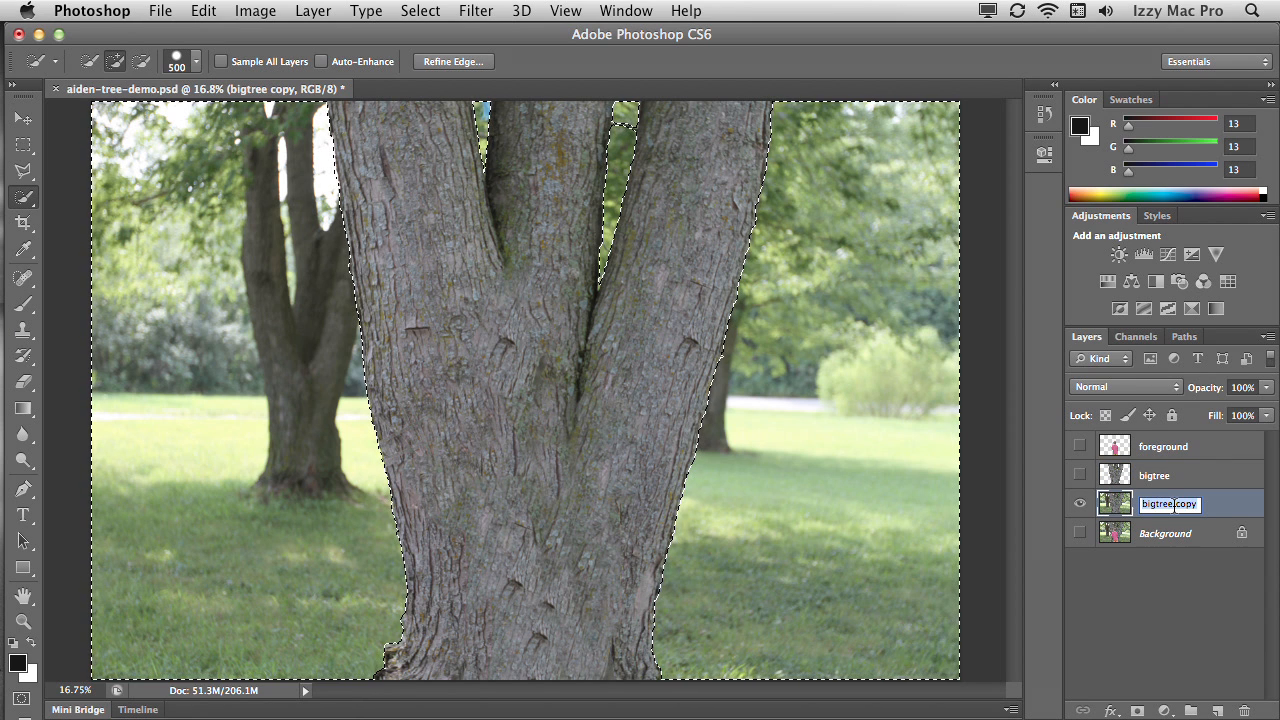
type("2nd trees")
key("Return")
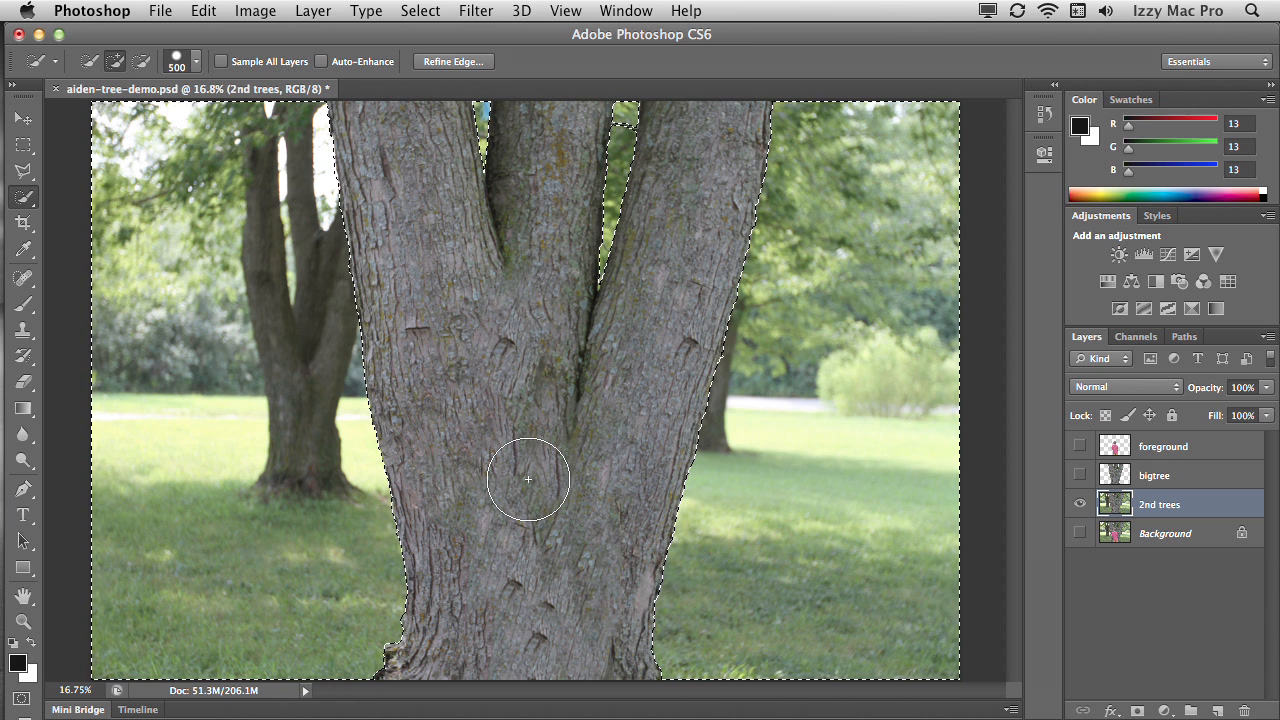
Invert the selection back to the big tree, replace it with a Content-Aware fill on the 2nd trees layer and deselect
left_click(438, 11)
left_click(440, 92)
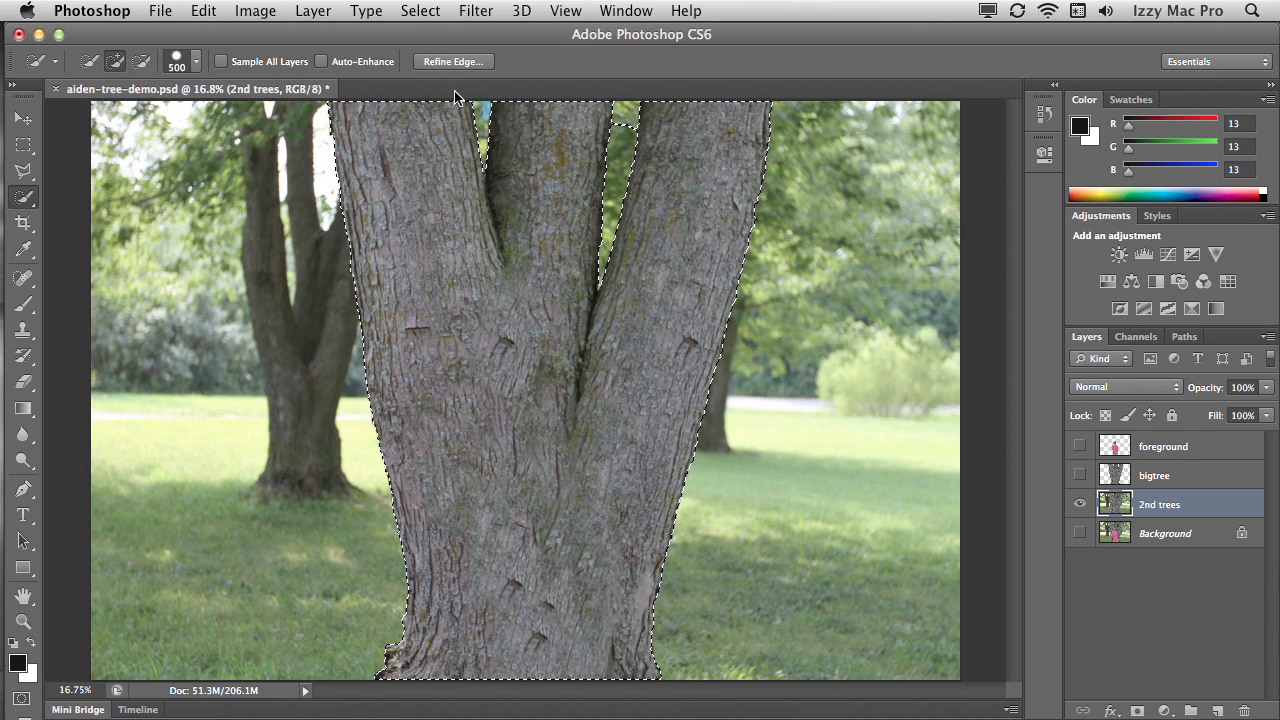
left_click(202, 10)
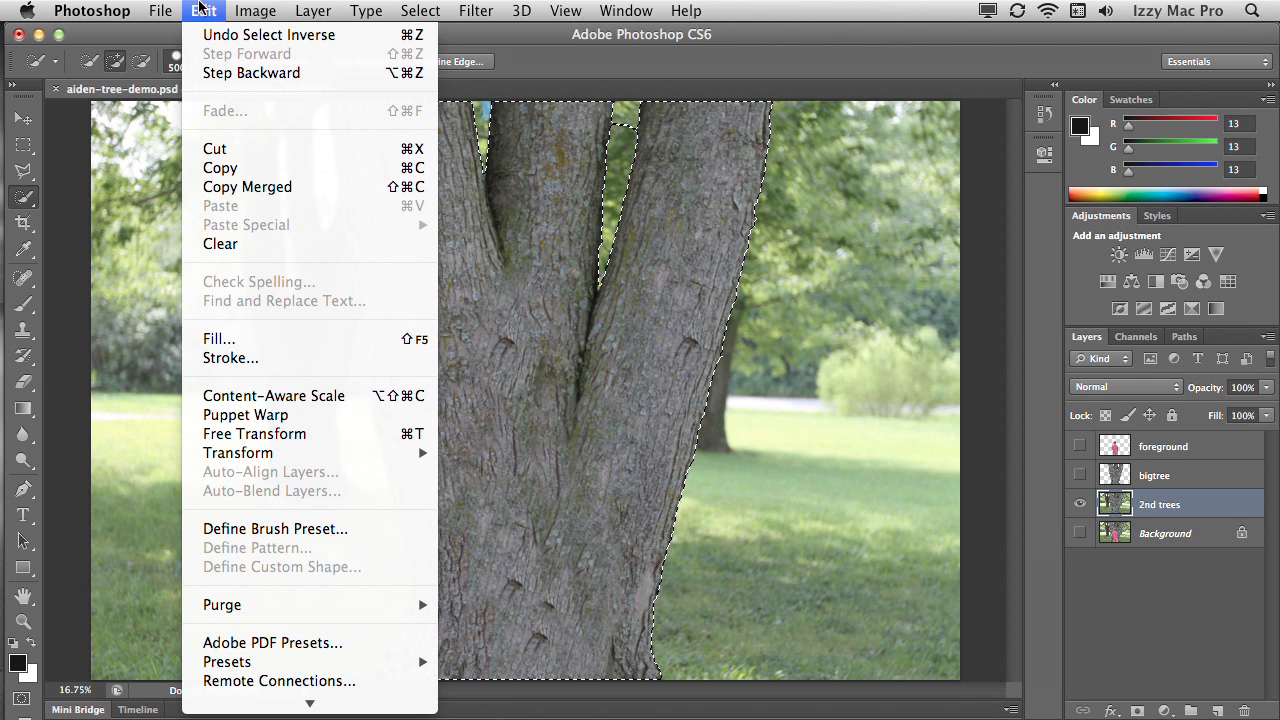
left_click(326, 340)
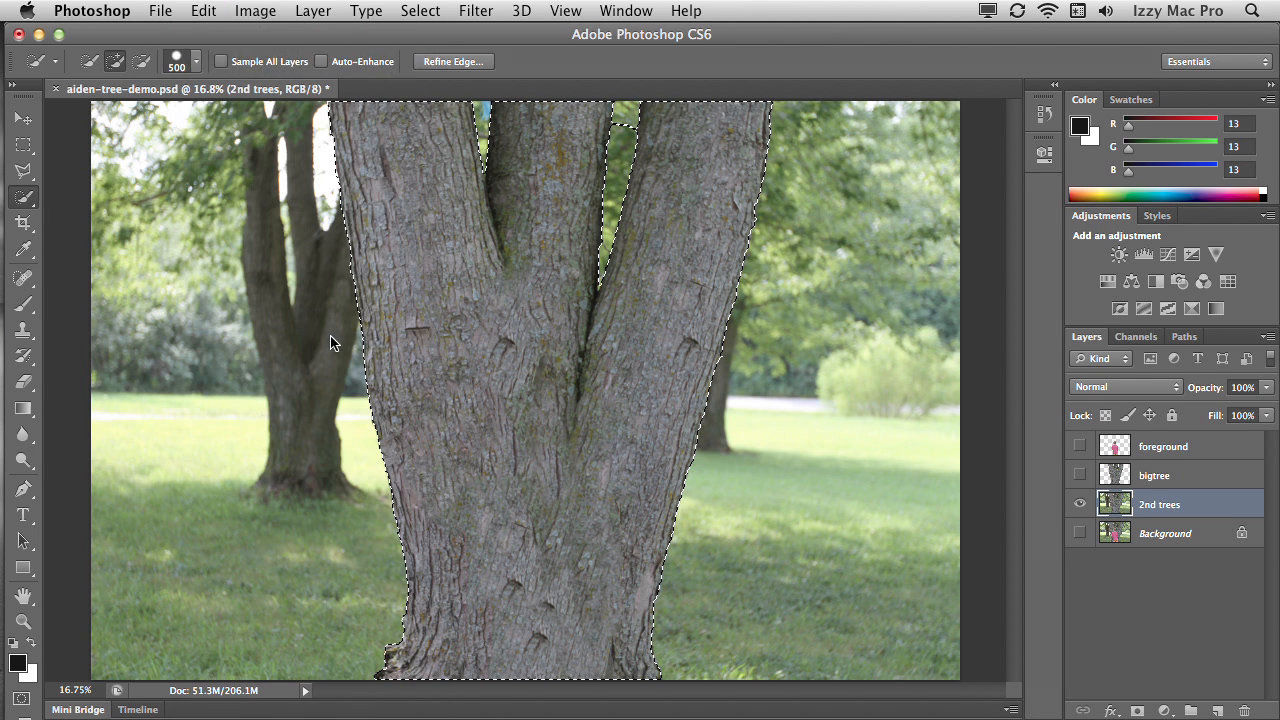
left_click(845, 277)
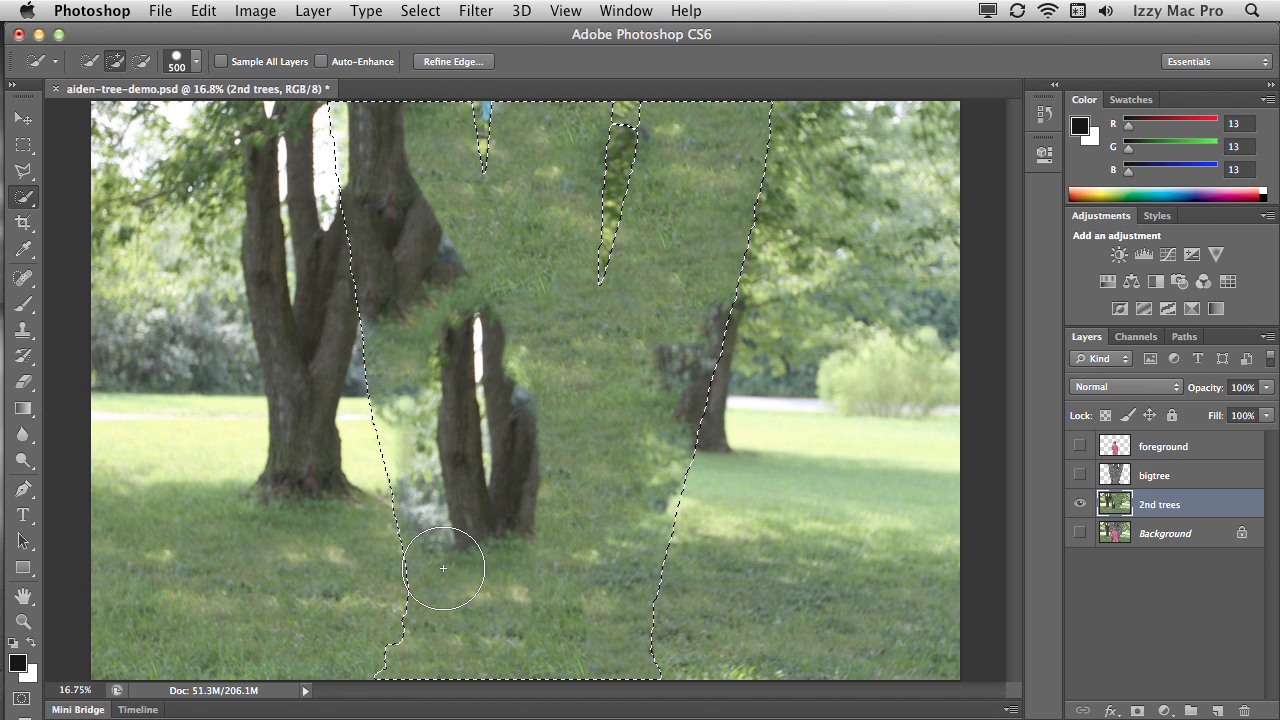
left_click(420, 10)
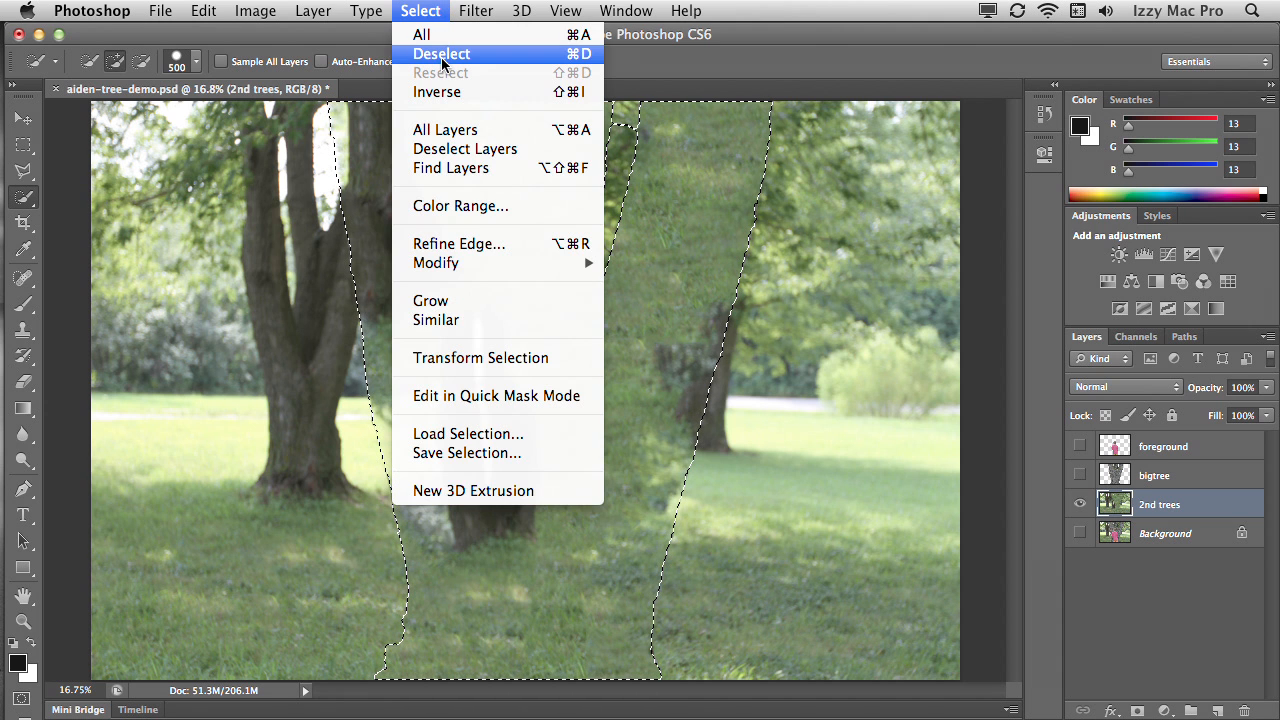
left_click(441, 54)
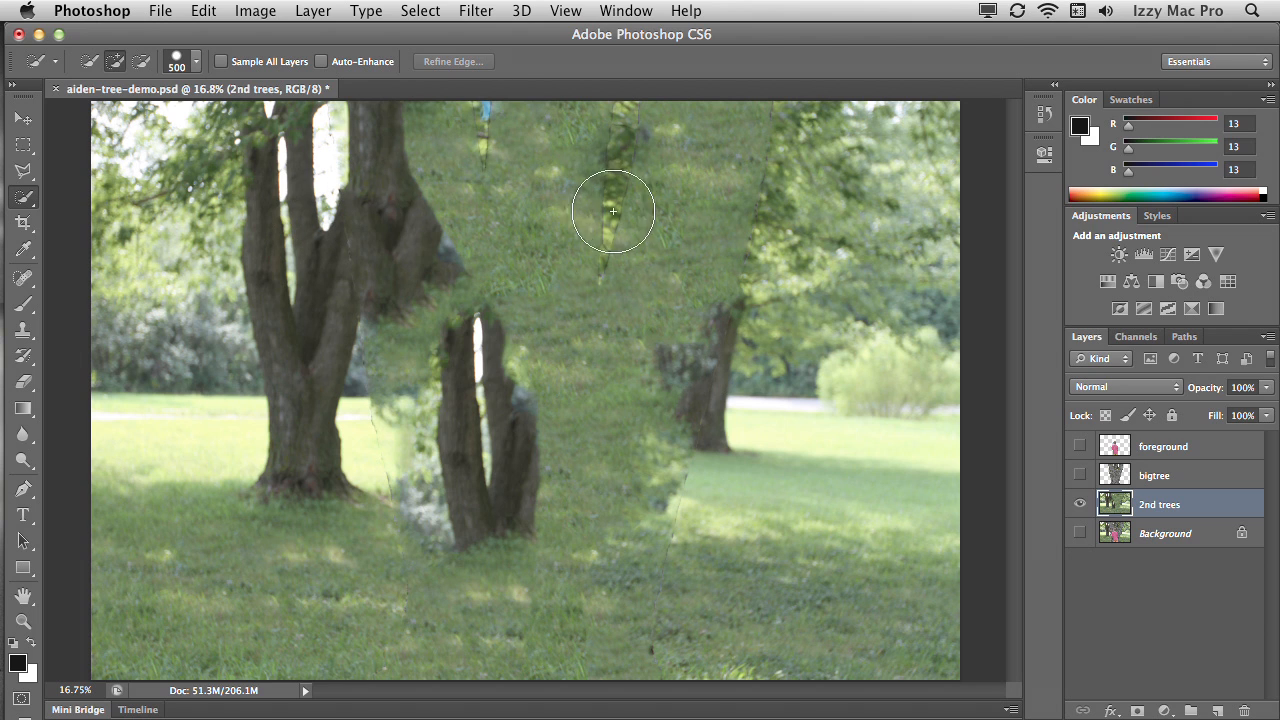
Retouch the leftover seam on the grass just beside the left tree's trunk with the Spot Healing Brush
left_click(23, 330)
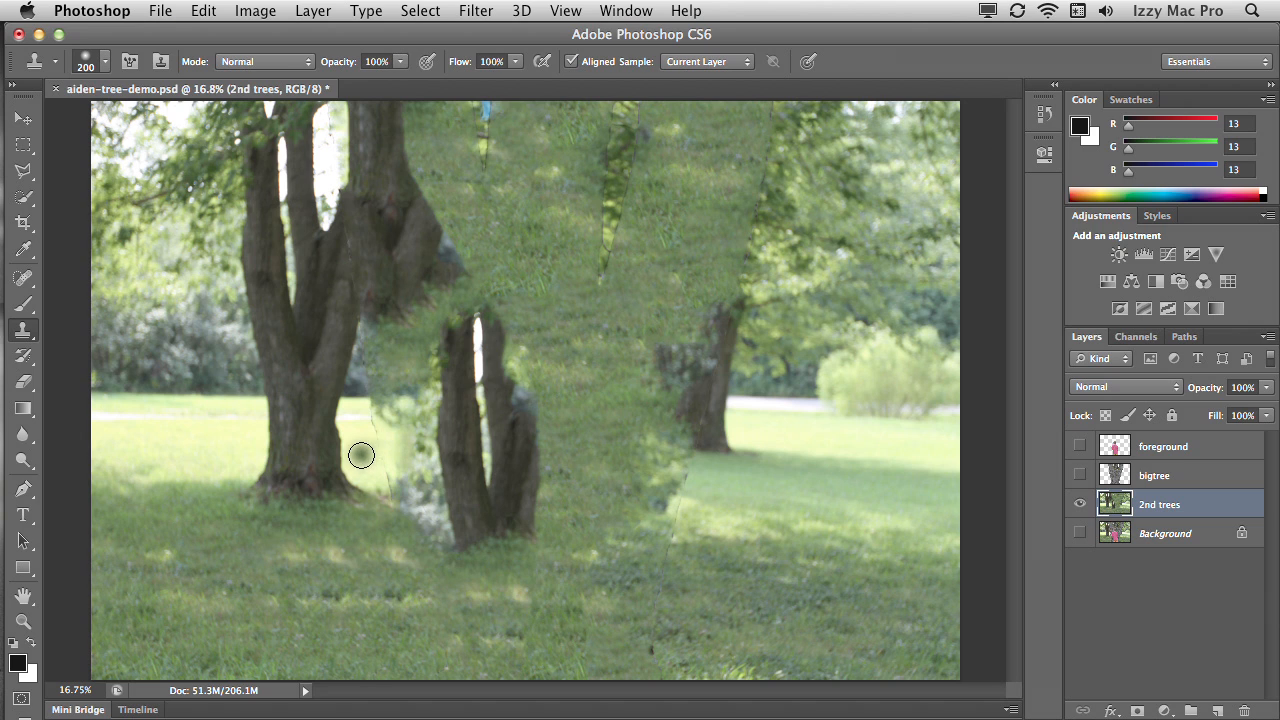
left_click(23, 279)
left_click_drag(380, 474, 371, 427)
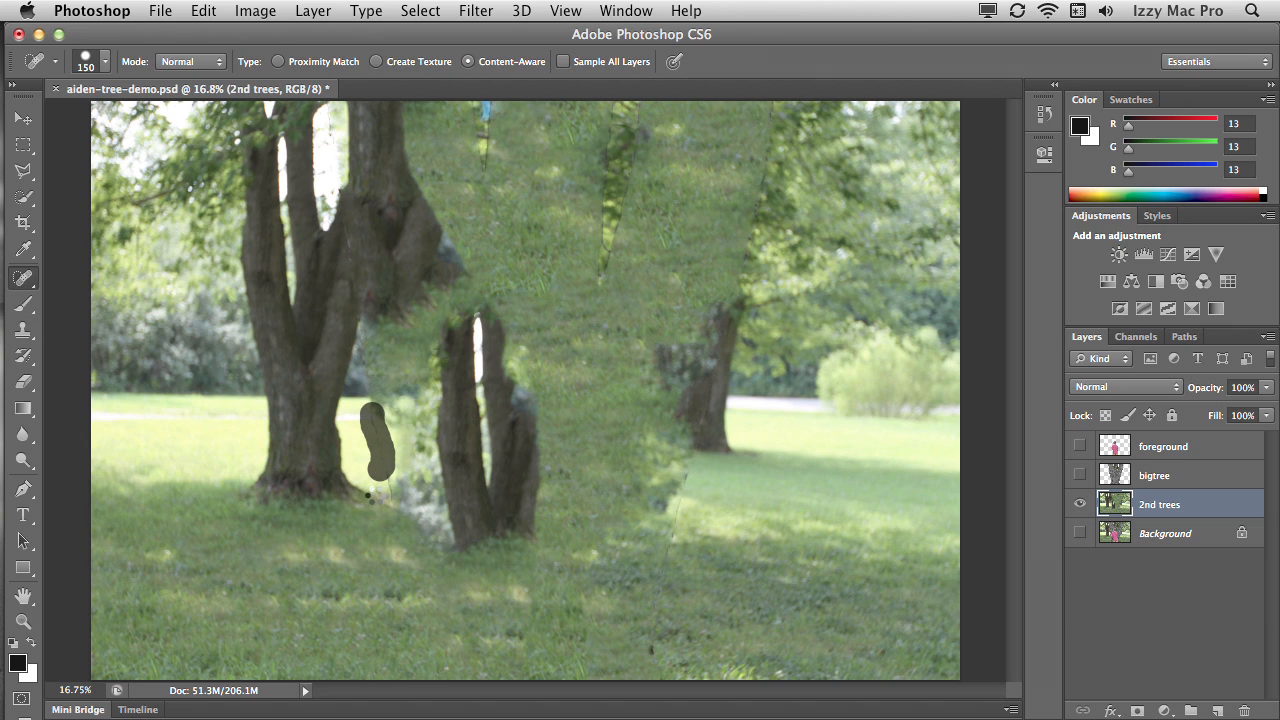
left_click_drag(380, 489, 376, 485)
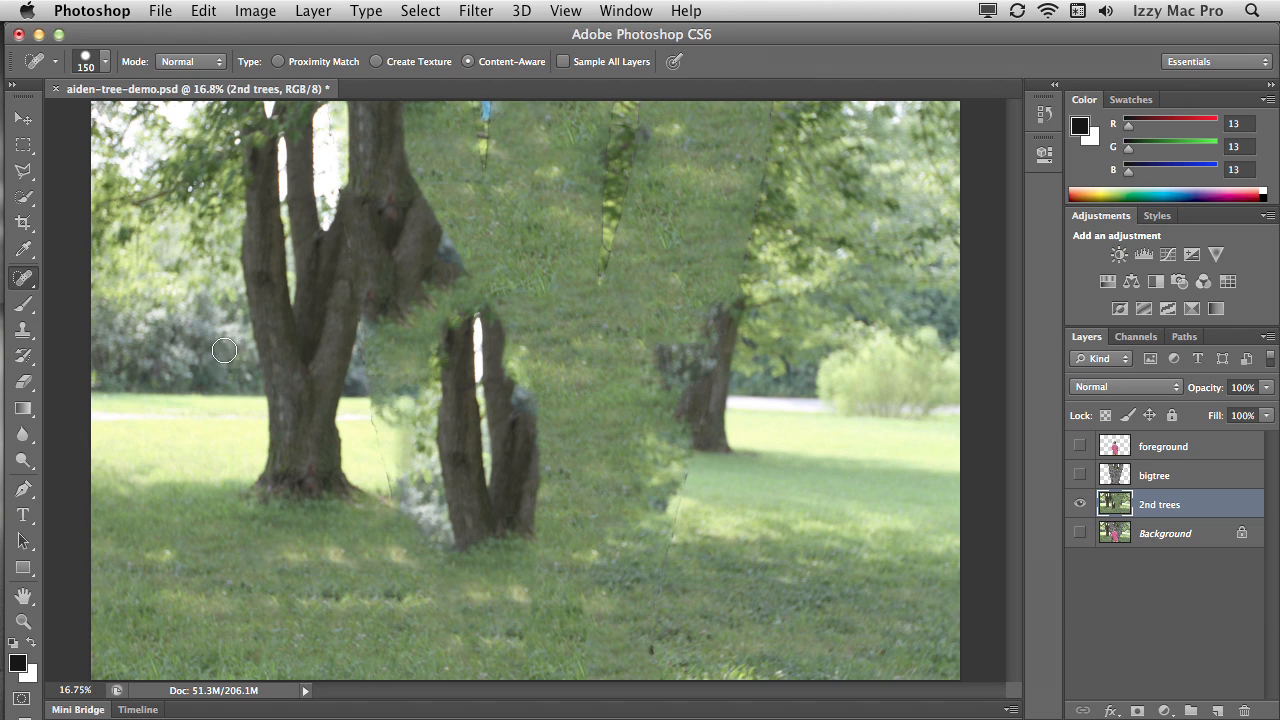
Clone leaves with a 300 px Clone Stamp over the grass-filled area above the right-hand tree on the 2nd trees layer
left_click(24, 332)
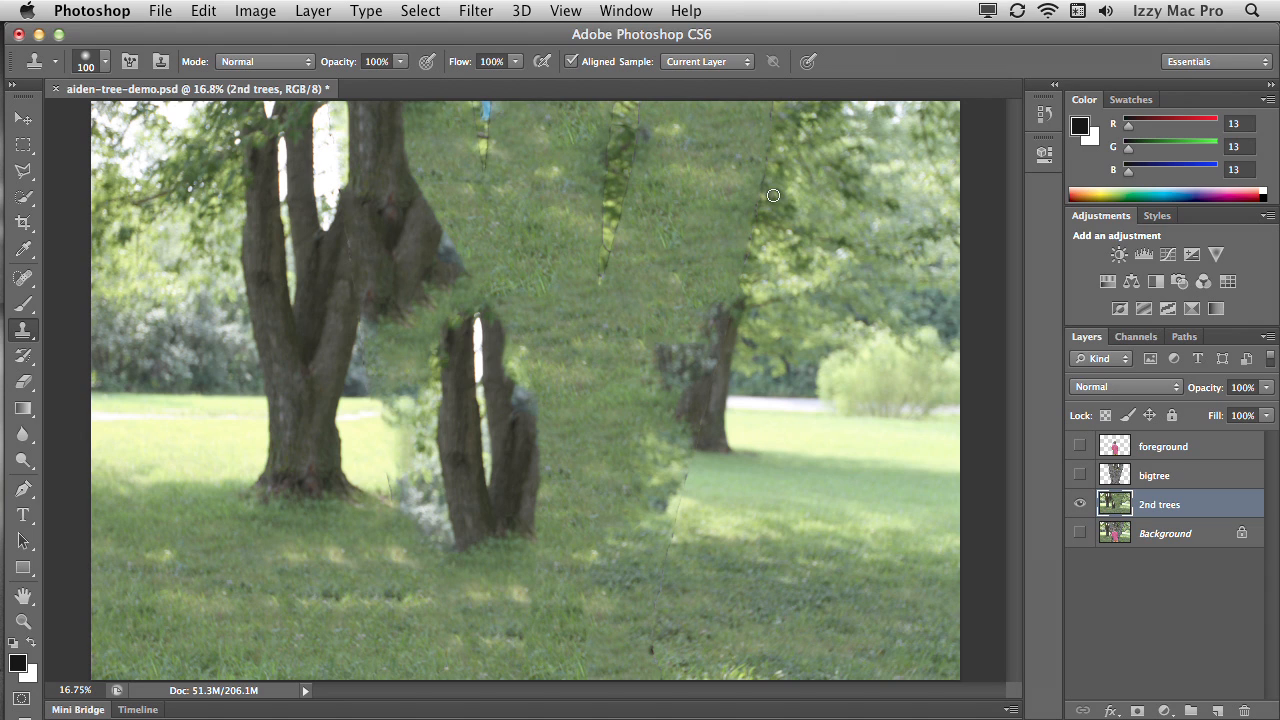
key("bracketright")
key("bracketright")
key("bracketright")
key("bracketright")
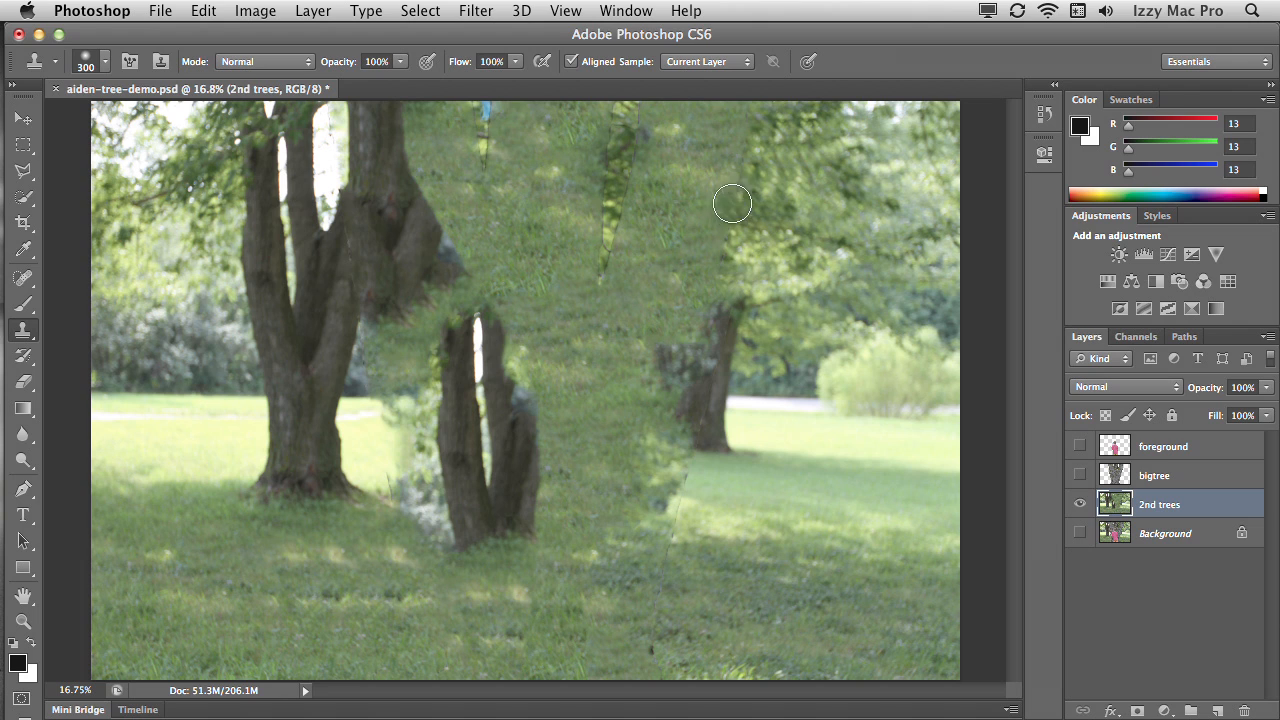
mouse_move(780, 185)
left_mouse_down()
mouse_move(732, 196)
mouse_move(740, 102)
mouse_move(726, 242)
left_mouse_up()
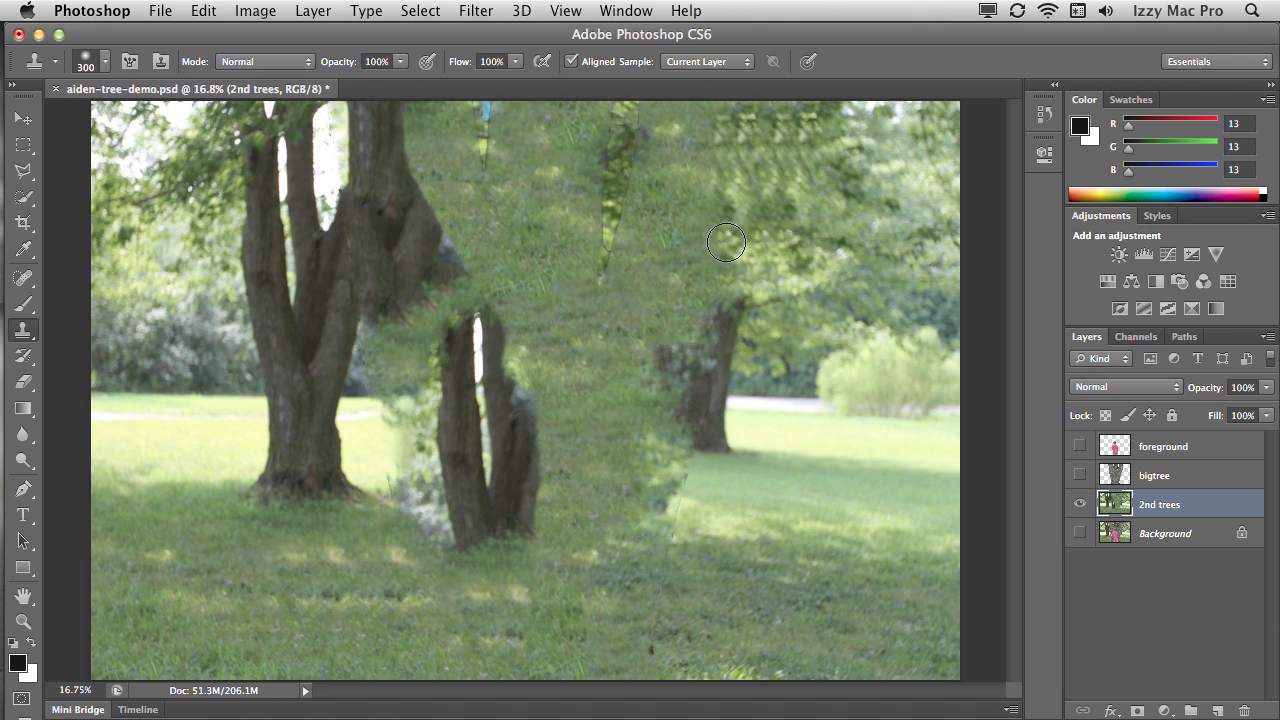
Clone over the dark leafy streak in the upper middle of the 2nd trees layer
left_click(633, 162, "alt")
left_click(621, 142)
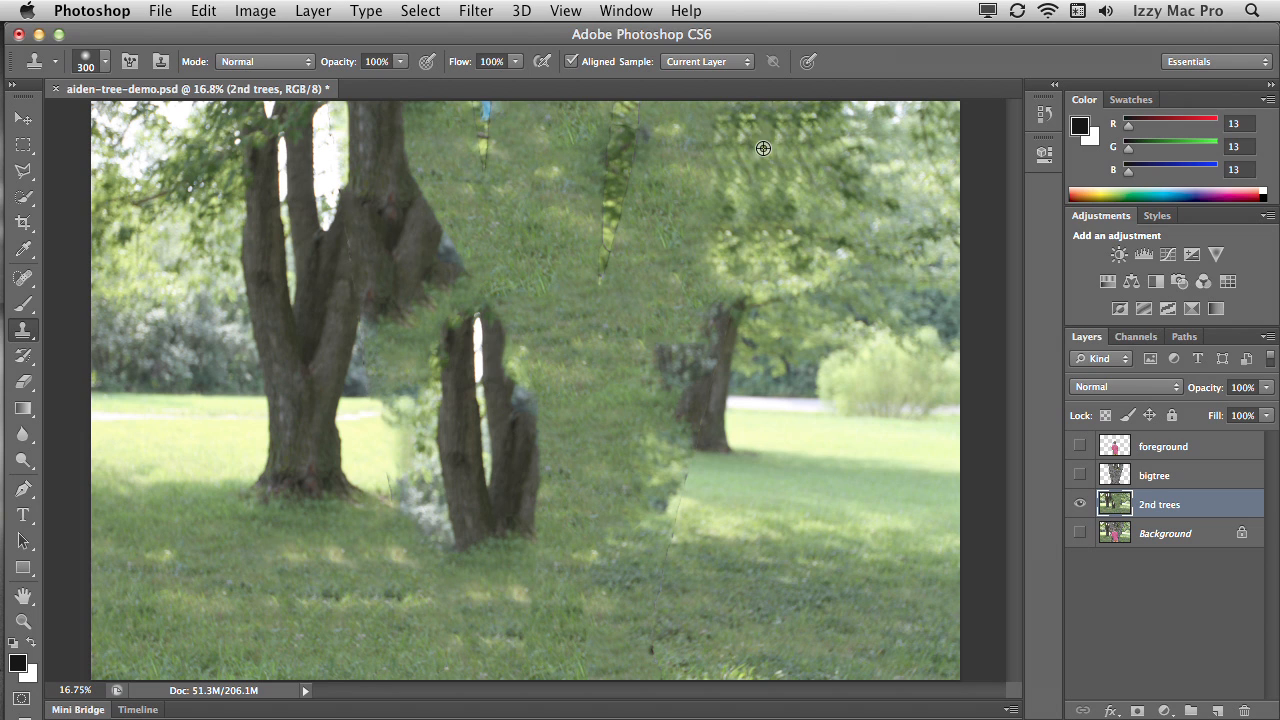
mouse_move(654, 145)
left_mouse_down()
mouse_move(652, 104)
mouse_move(649, 131)
mouse_move(722, 132)
mouse_move(749, 181)
mouse_move(651, 184)
mouse_move(634, 171)
mouse_move(629, 241)
left_mouse_up()
left_click(744, 181, "alt")
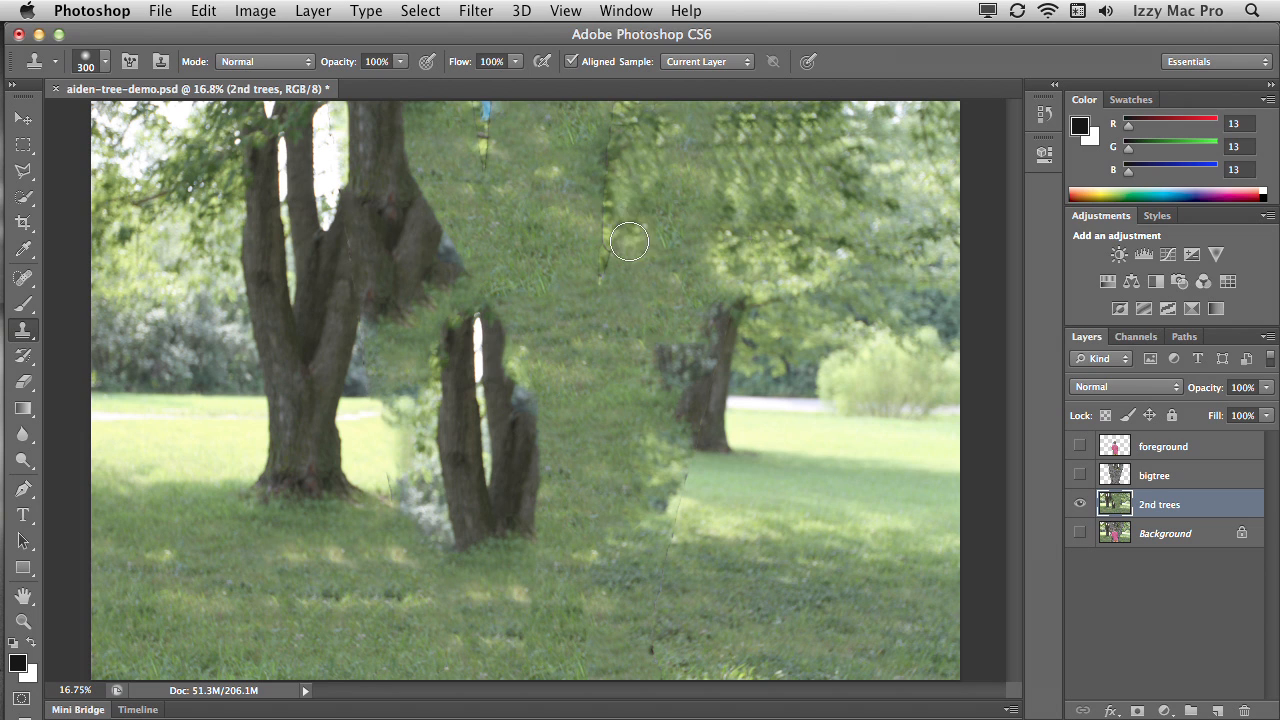
Toggle the bigtree layer's visibility to compare the retouched 2nd trees layer with and without it, leaving it hidden
left_click(1079, 476)
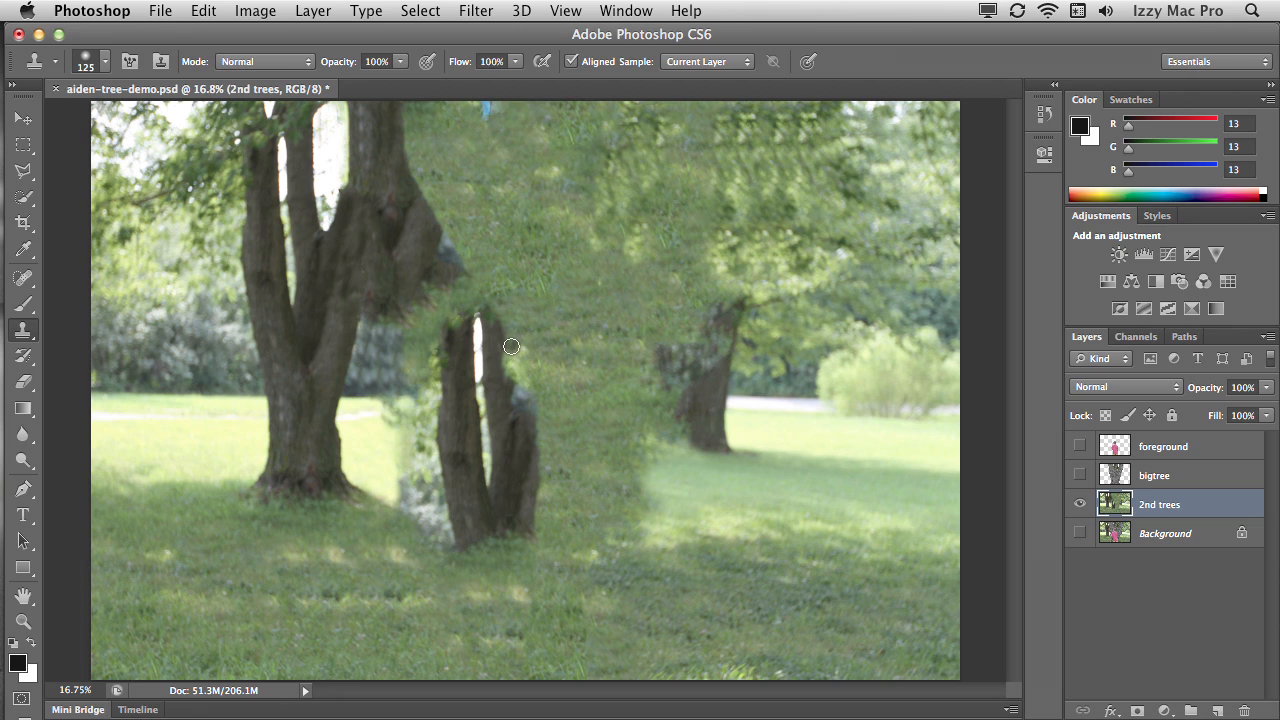
left_click(1080, 477)
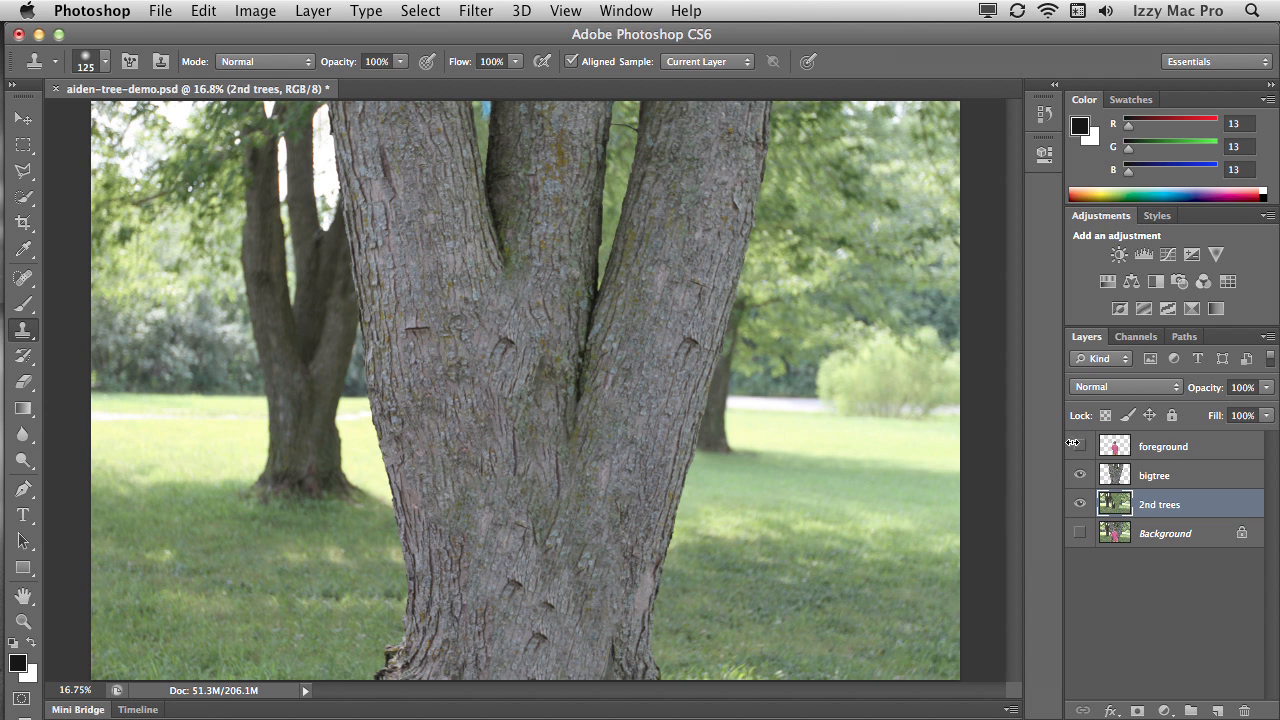
left_click(1080, 476)
left_click(1080, 476)
left_click(1080, 476)
left_click(1080, 476)
left_click(1080, 476)
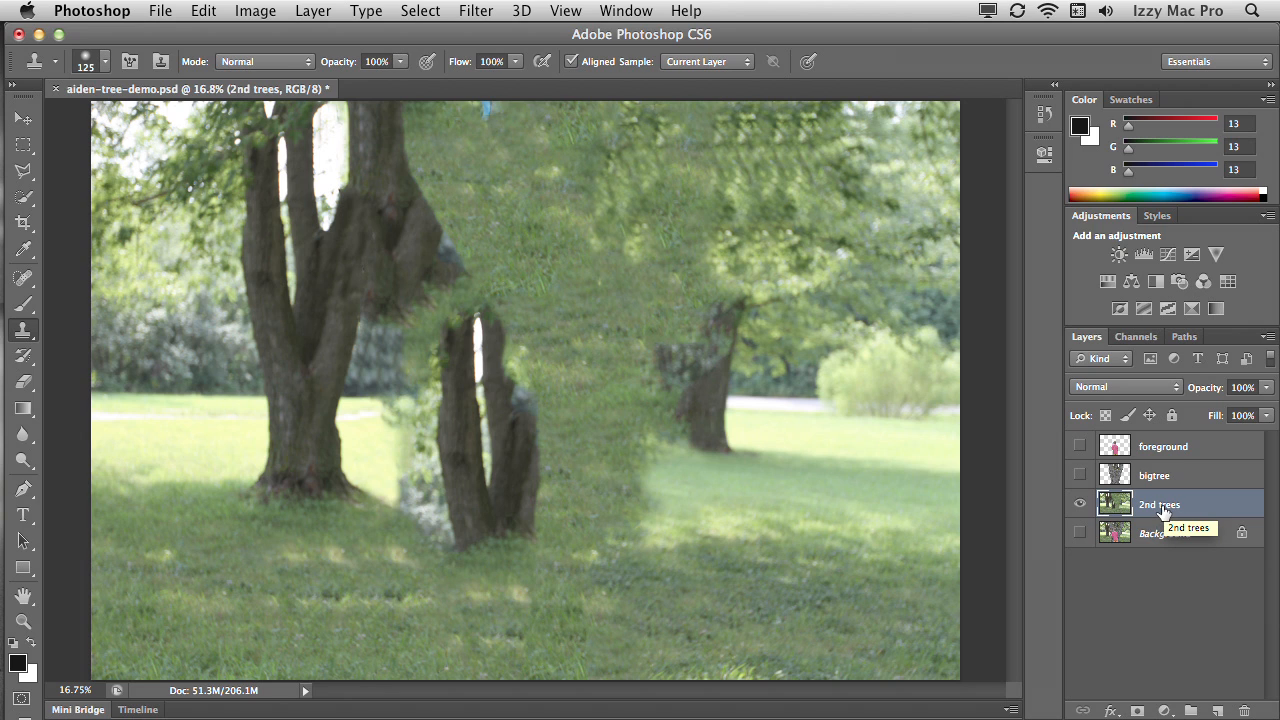
Duplicate the 2nd trees layer as a hidden copy beneath it, and quick-select the lawn on the 2nd trees layer
left_click_drag(1162, 510, 1217, 710)
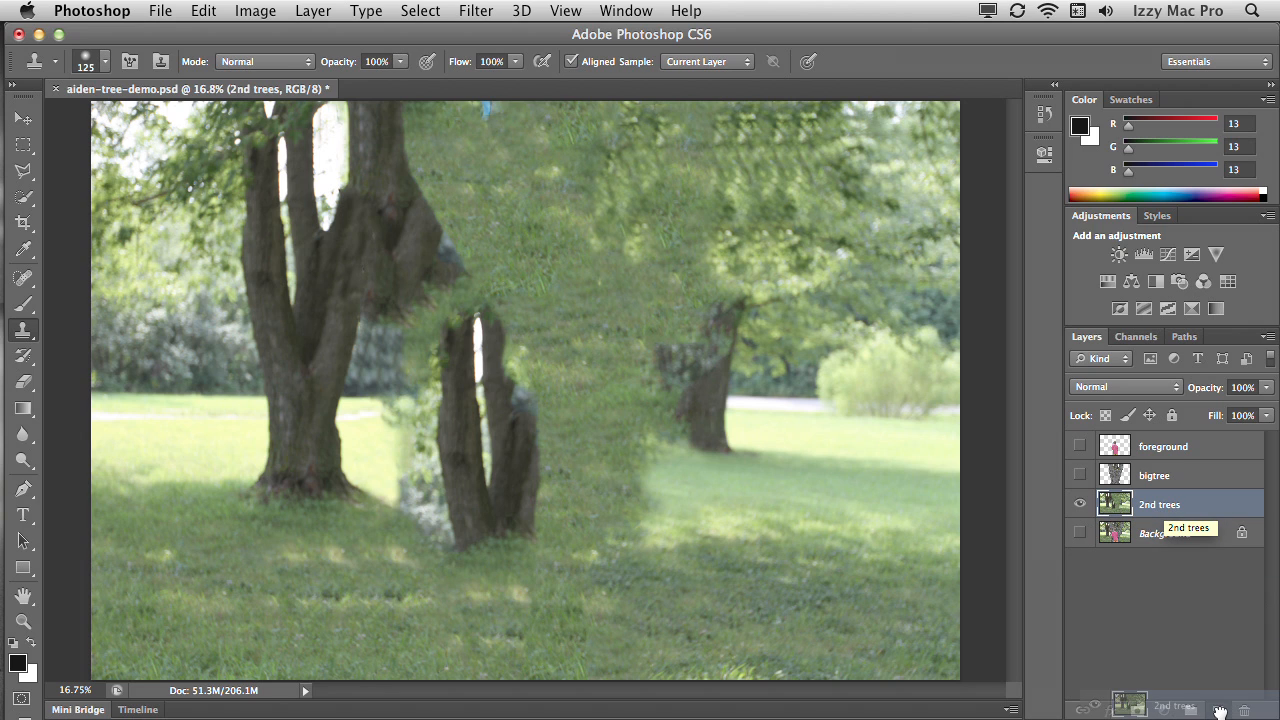
mouse_move(1152, 534)
left_mouse_down()
mouse_move(1155, 490)
mouse_move(1158, 521)
left_mouse_up()
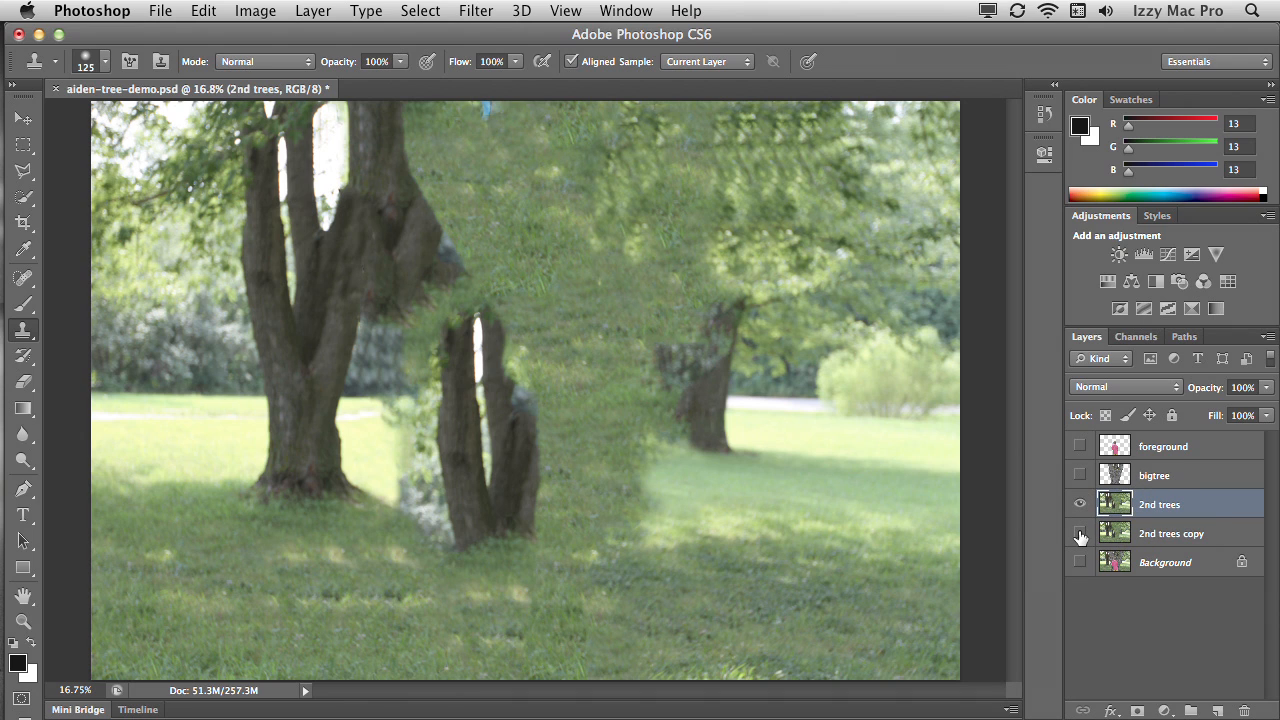
left_click(23, 196)
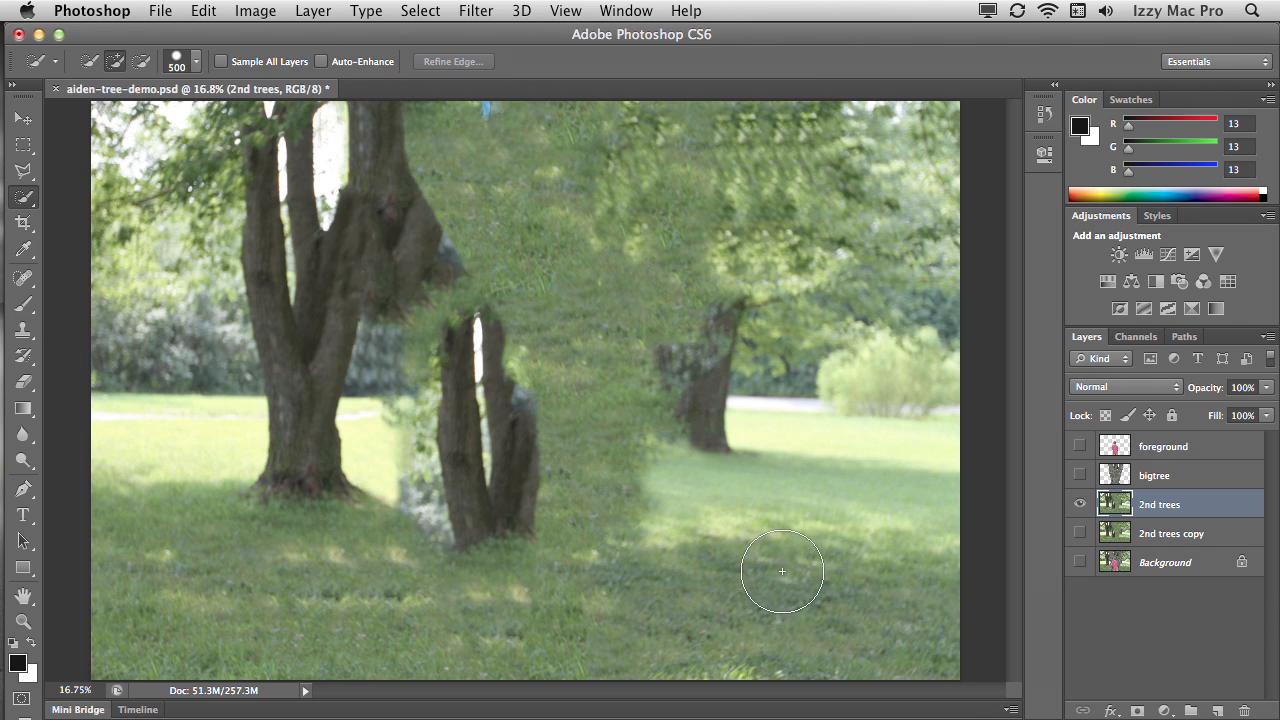
mouse_move(511, 581)
left_mouse_down()
mouse_move(940, 569)
mouse_move(923, 457)
mouse_move(745, 445)
mouse_move(491, 460)
mouse_move(408, 500)
mouse_move(300, 614)
mouse_move(163, 634)
mouse_move(140, 515)
mouse_move(197, 500)
left_mouse_up()
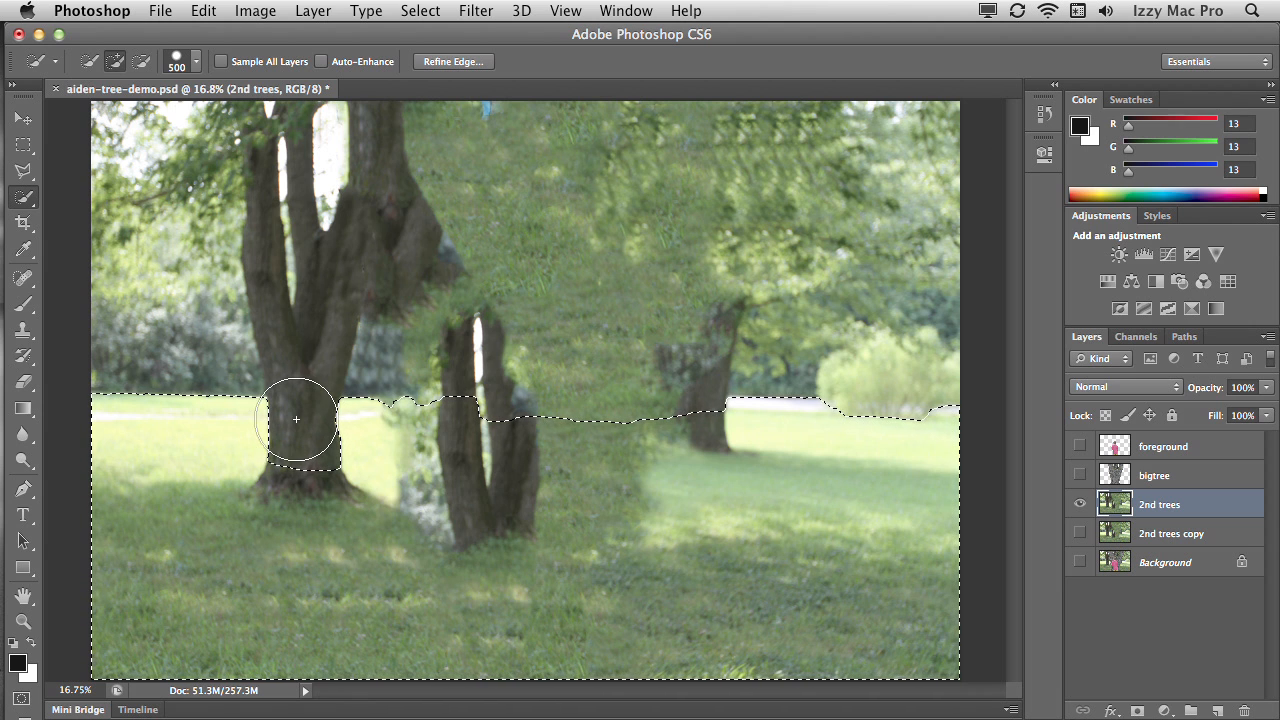
Add the left tree's trunks and the right tree with its foliage to the selection using a 175 px Quick Selection brush
key("bracketleft")
key("bracketleft")
key("bracketleft")
key("bracketleft")
key("bracketleft")
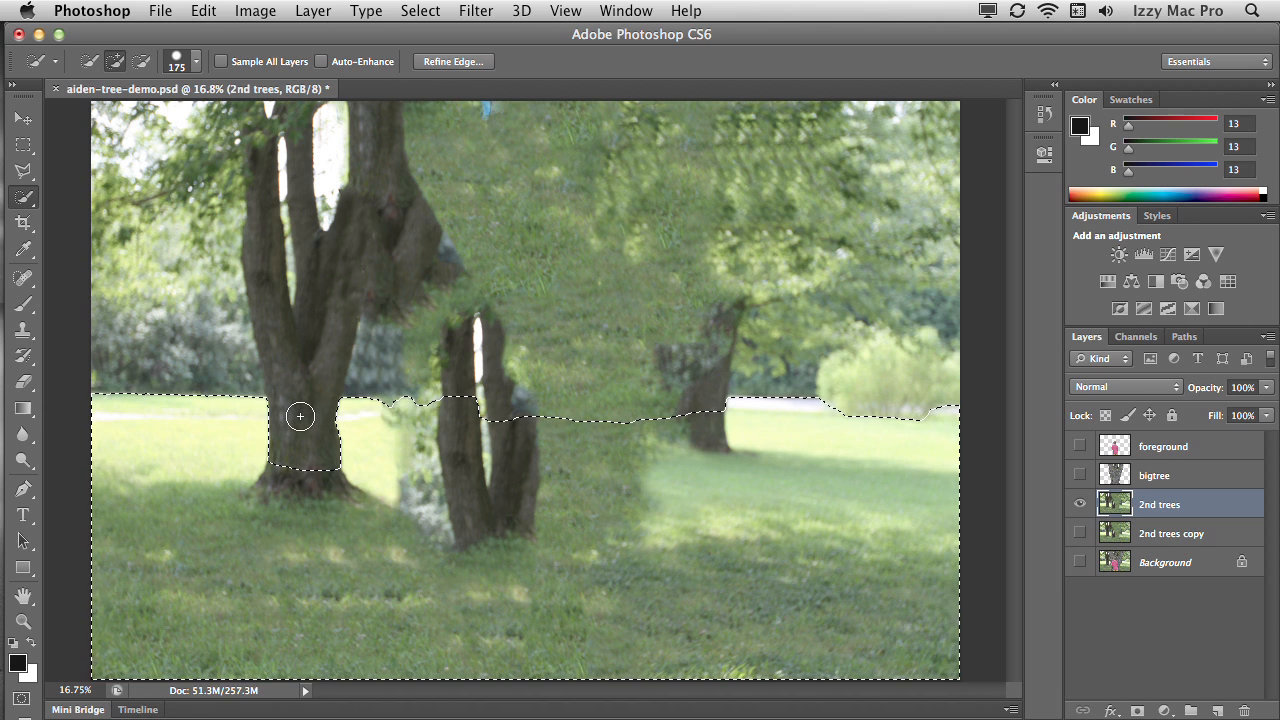
left_click_drag(301, 426, 304, 405)
mouse_move(299, 344)
left_mouse_down()
mouse_move(264, 248)
mouse_move(263, 132)
mouse_move(300, 133)
mouse_move(316, 268)
mouse_move(342, 255)
mouse_move(372, 159)
mouse_move(391, 200)
left_mouse_up()
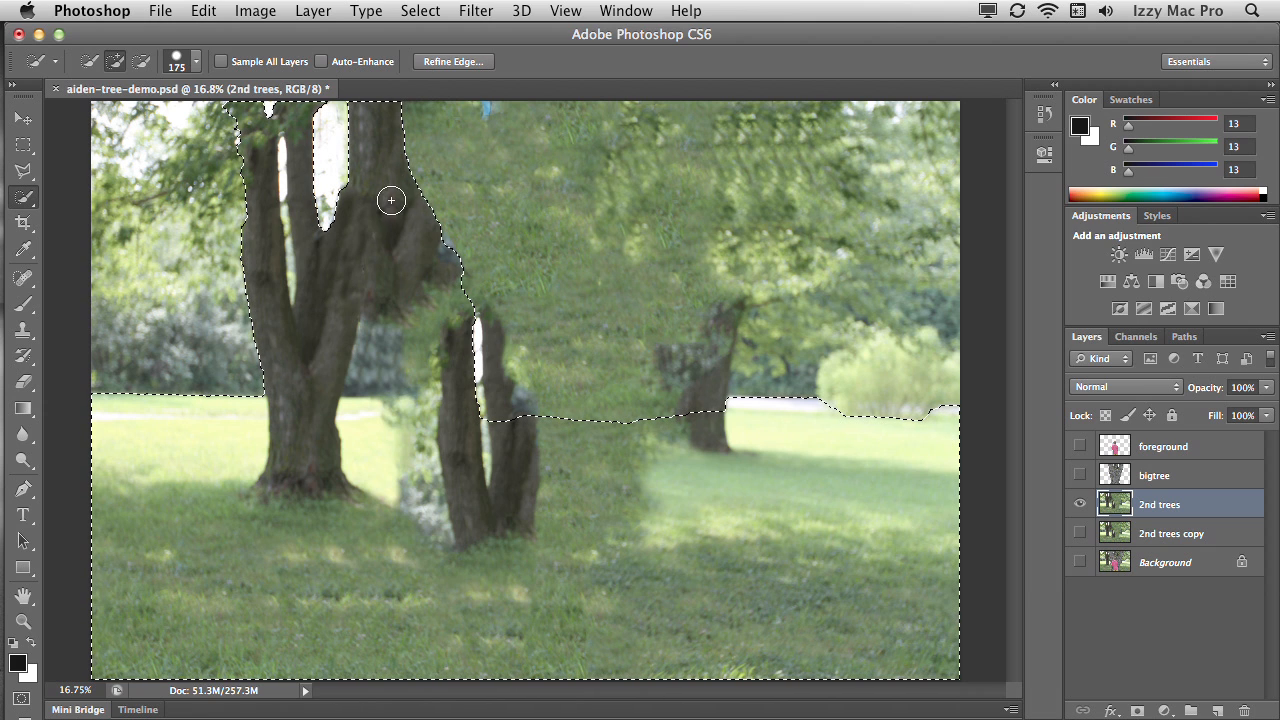
mouse_move(720, 378)
left_mouse_down()
mouse_move(704, 421)
mouse_move(710, 352)
left_mouse_up()
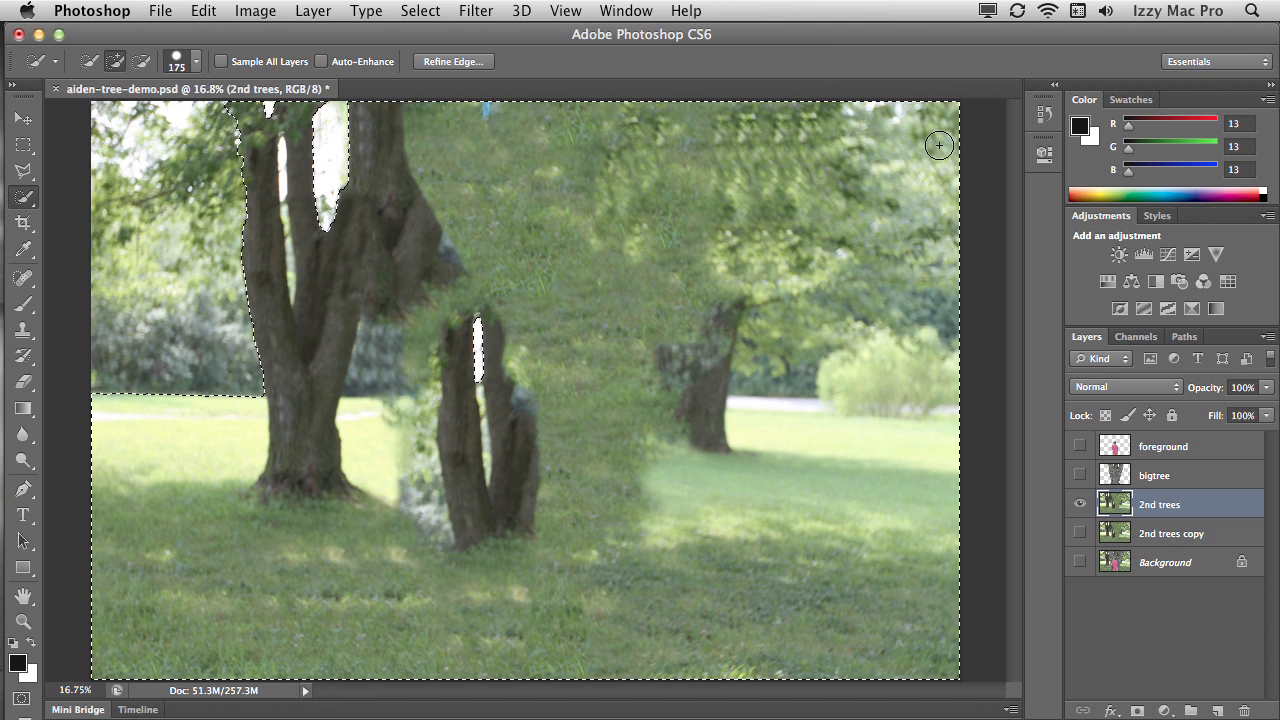
Subtract the distant foliage at the upper right, the background around the left tree and the sky gaps from the selection
mouse_move(937, 140)
left_mouse_down()
mouse_move(938, 100)
mouse_move(908, 118)
mouse_move(872, 115)
left_mouse_up()
left_click_drag(911, 159, 928, 253)
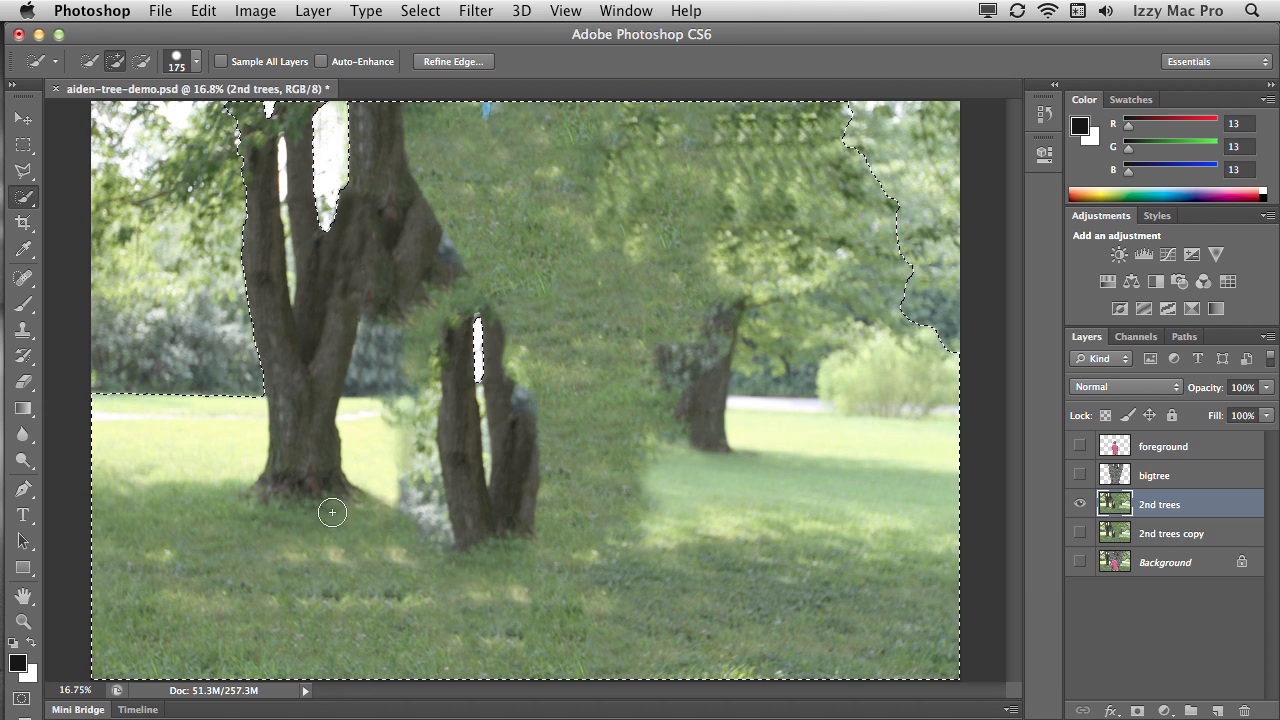
key("alt")
mouse_move(883, 274)
left_mouse_down()
mouse_move(826, 322)
mouse_move(772, 343)
mouse_move(770, 362)
left_mouse_up()
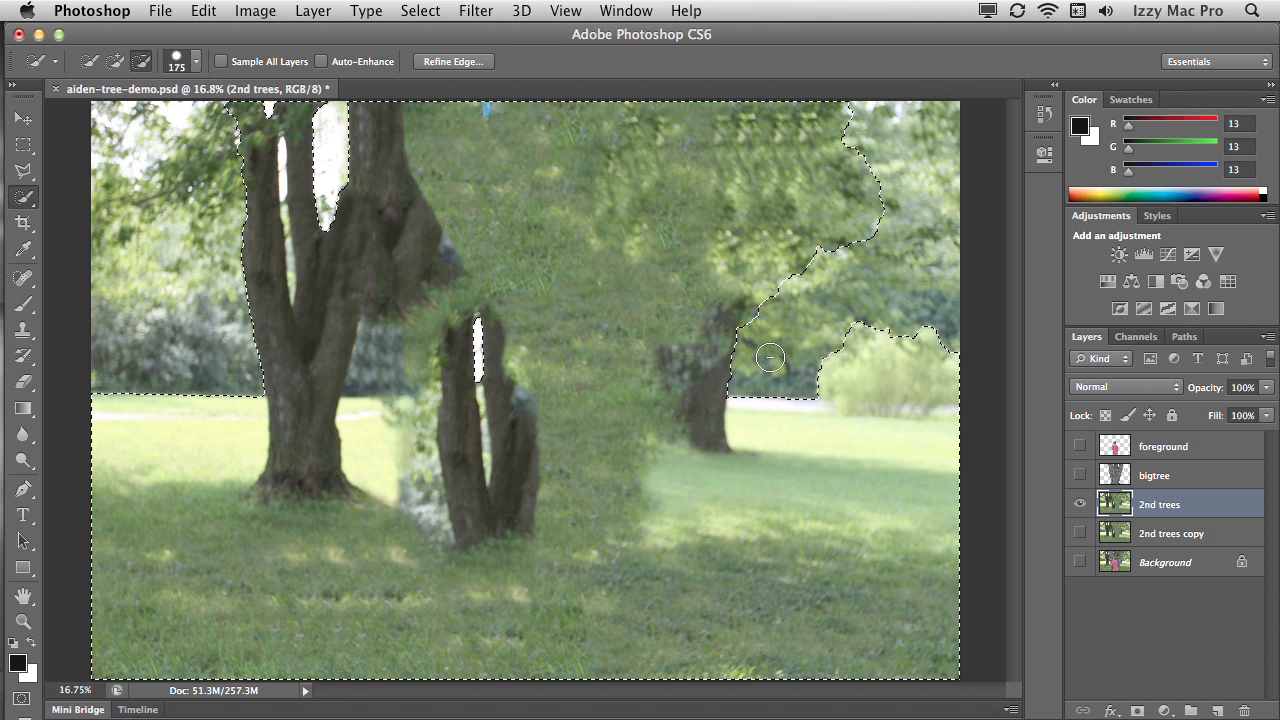
left_click_drag(371, 349, 388, 374, "alt")
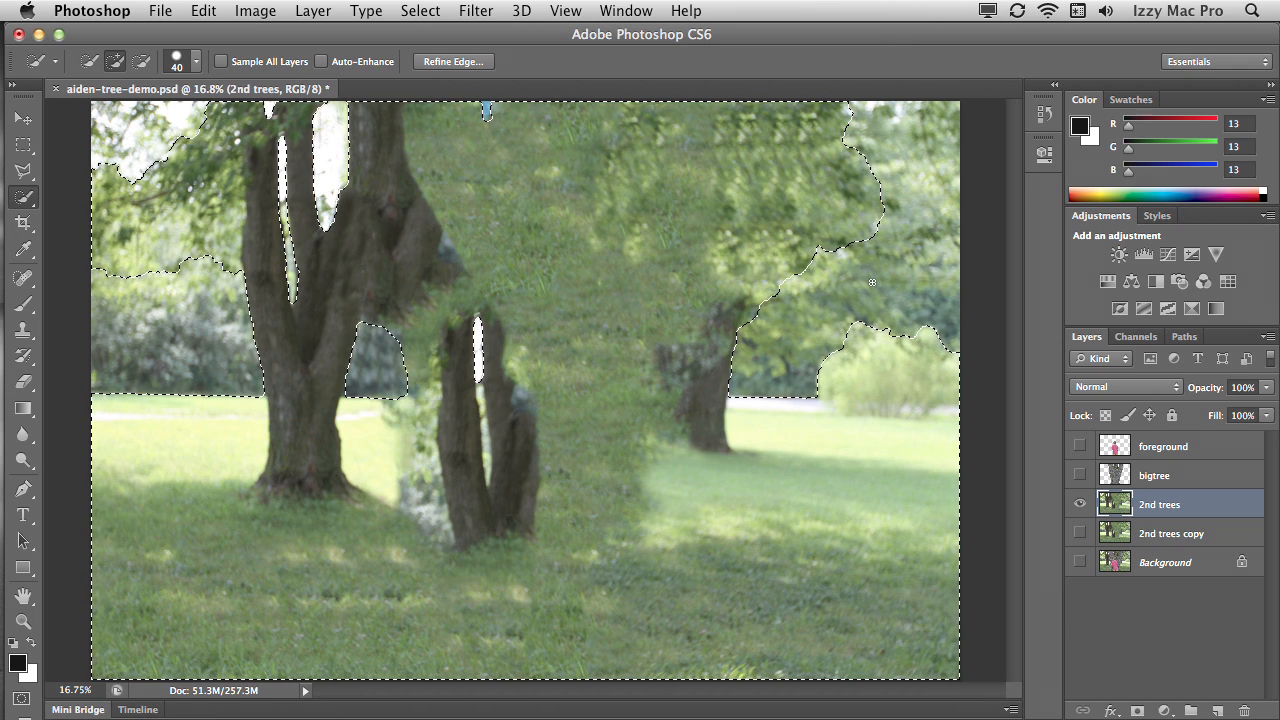
Invert the selection and delete the distant background from the 2nd trees layer
left_click(420, 10)
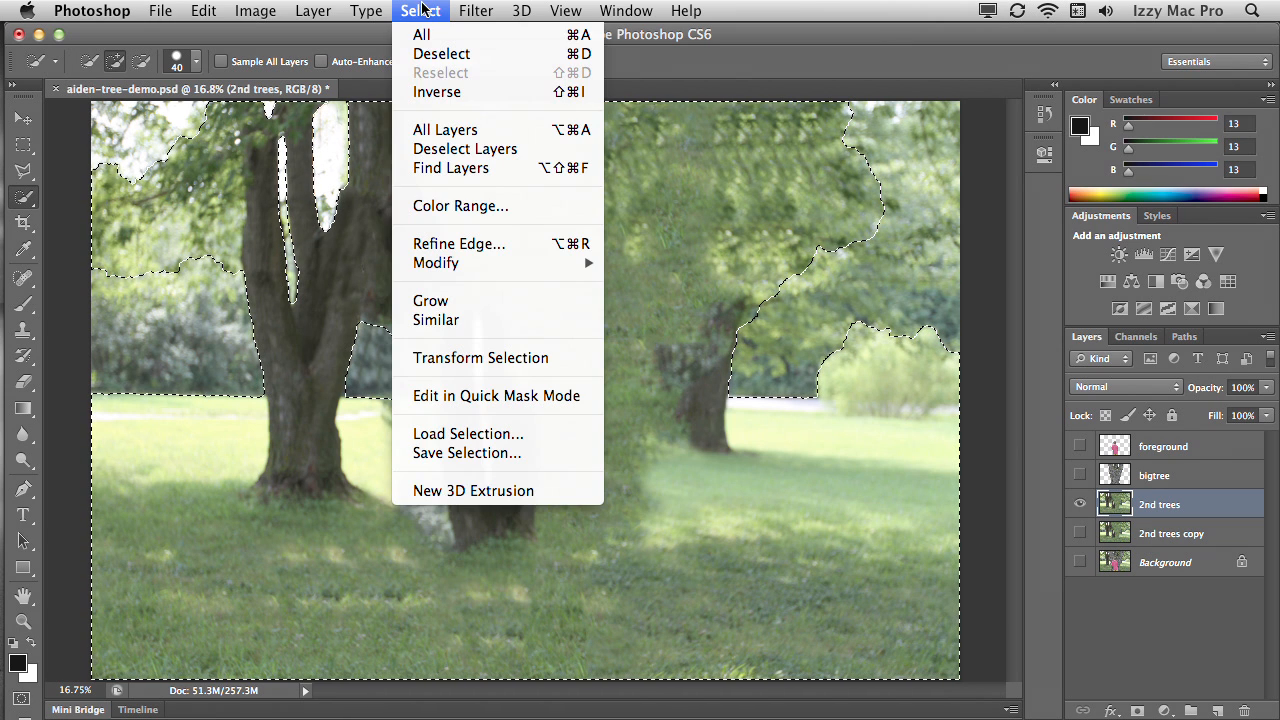
left_click(438, 92)
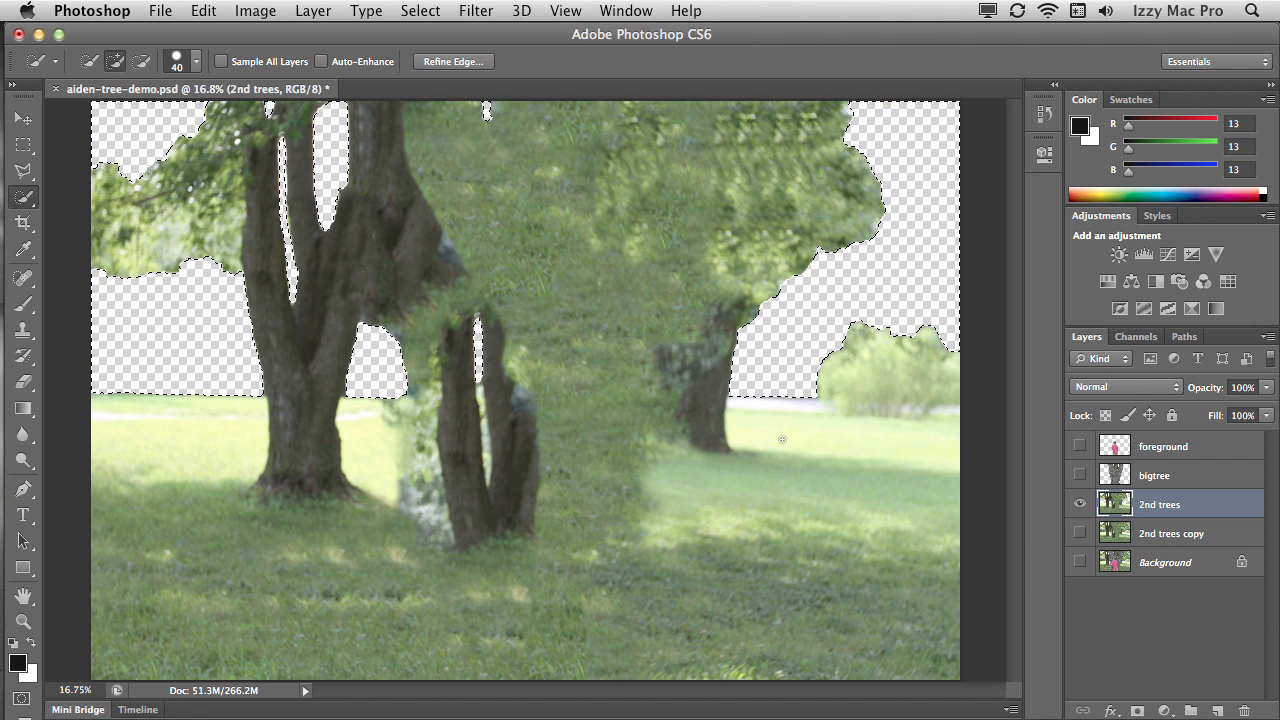
Show the bigtree and foreground layers to check them over the cut-out 2nd trees layer, and hide both again
left_click(1079, 475)
left_click(1079, 446)
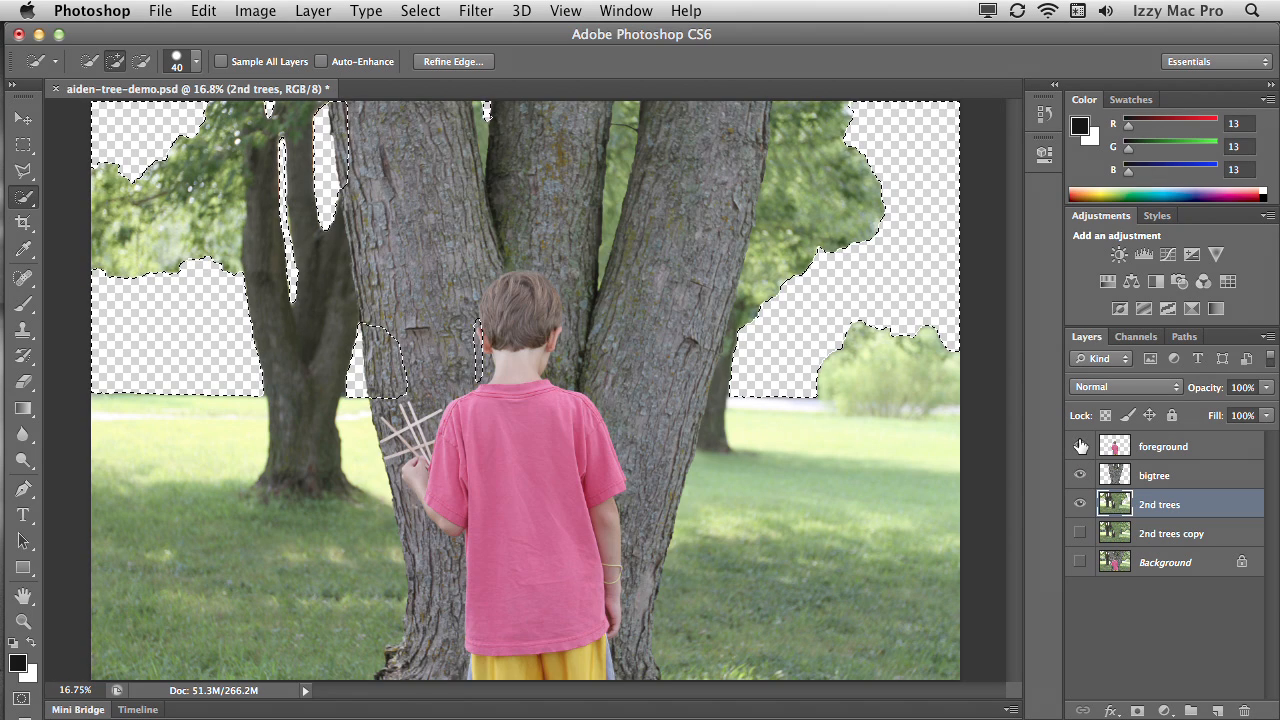
left_click(1079, 446)
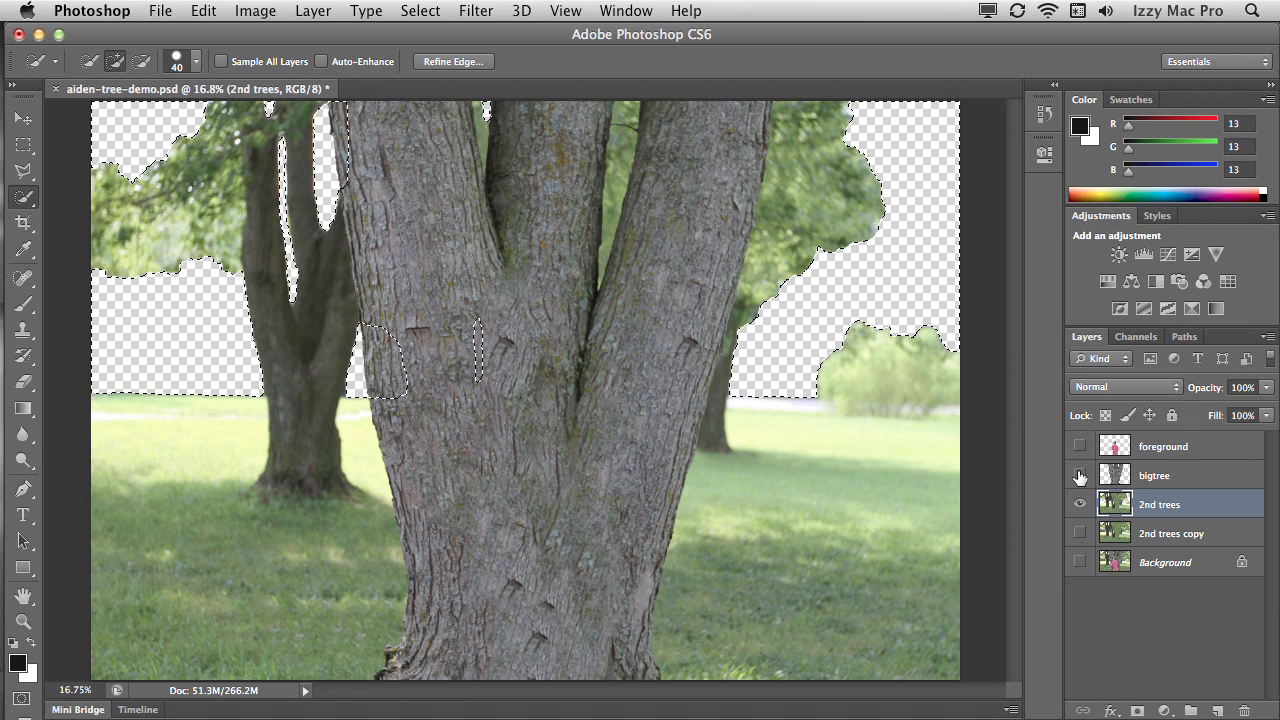
left_click(1079, 475)
Hide the 2nd trees layer, show the 2nd trees copy layer and rename it sky
left_click(1079, 504)
left_click(1084, 533)
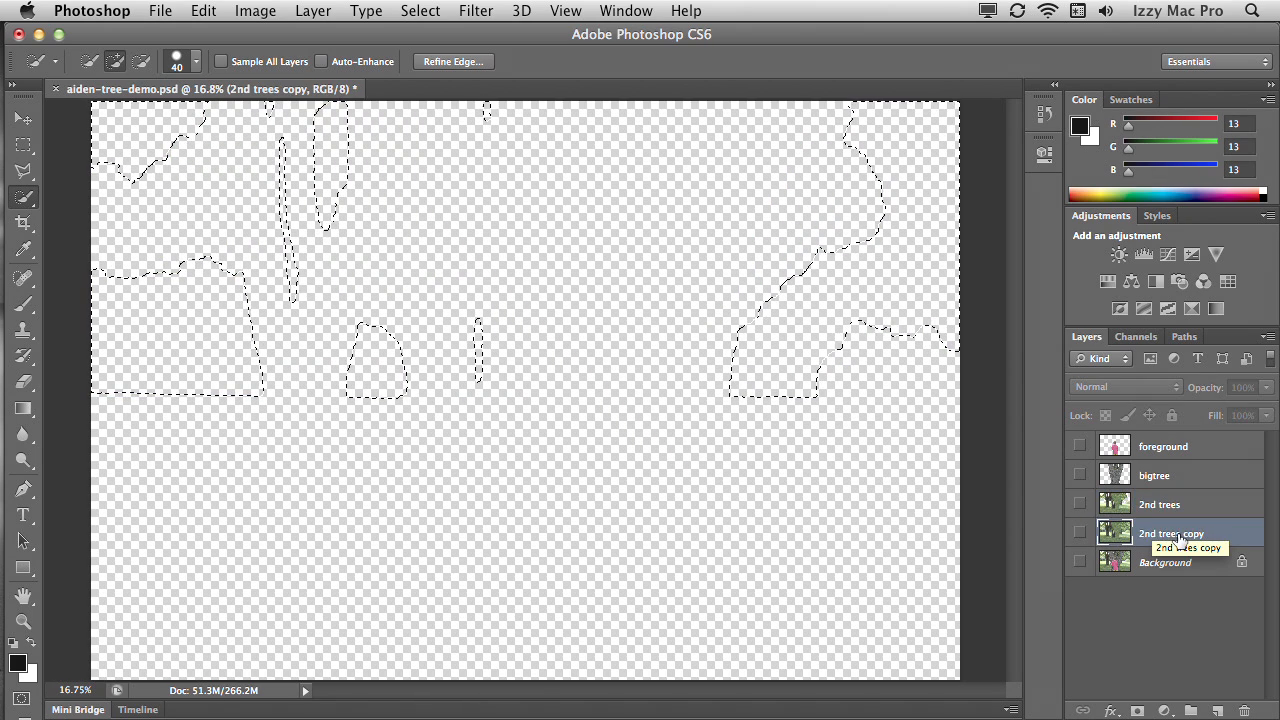
left_click(1080, 534)
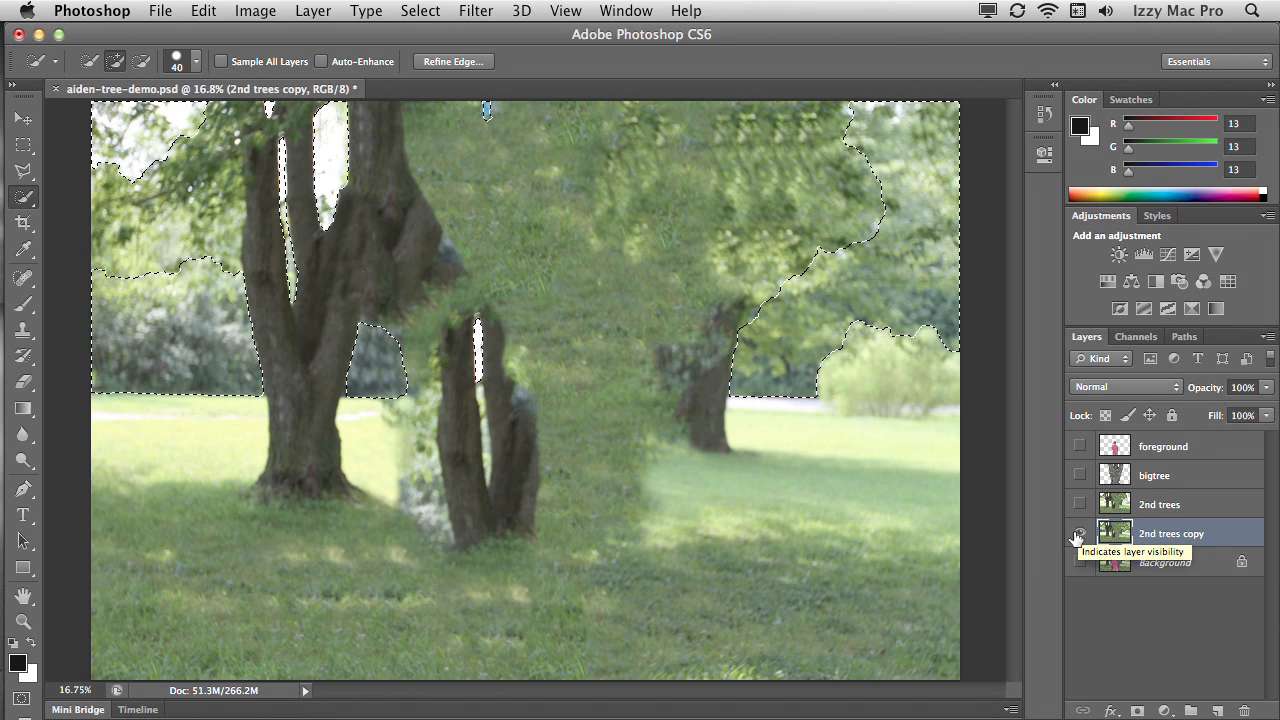
double_click(1190, 533)
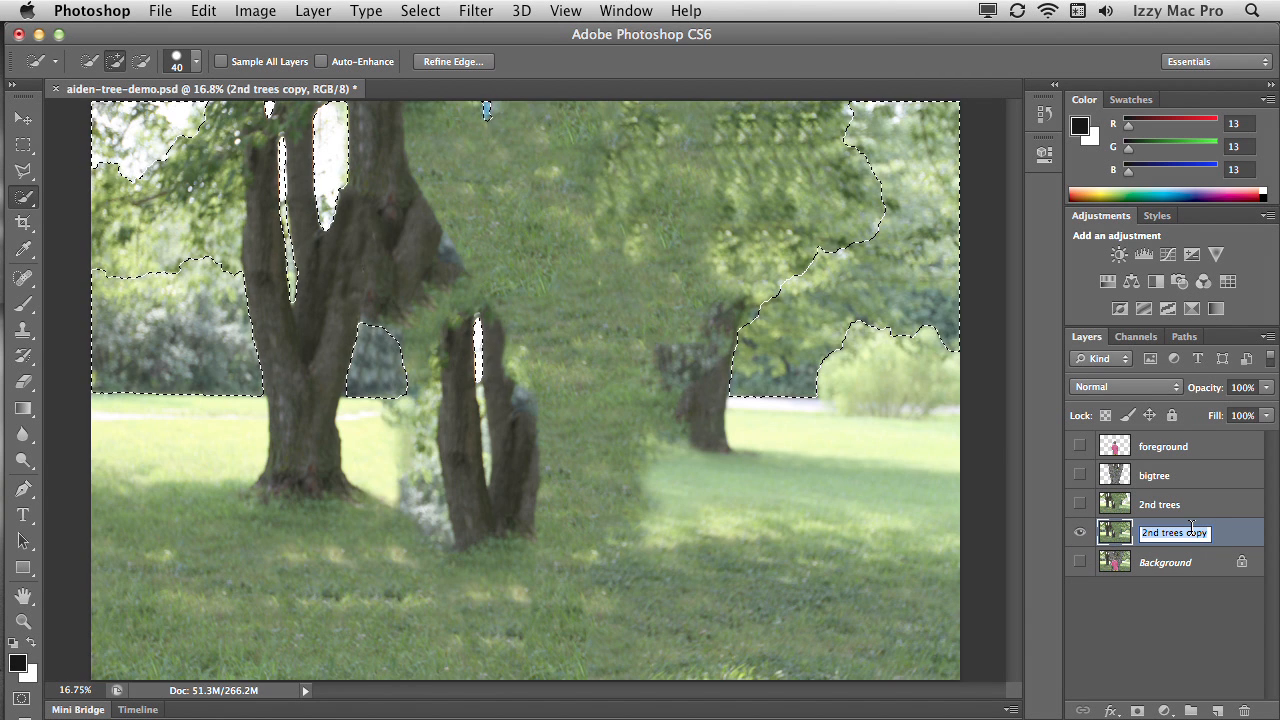
type("sky")
key("Return")
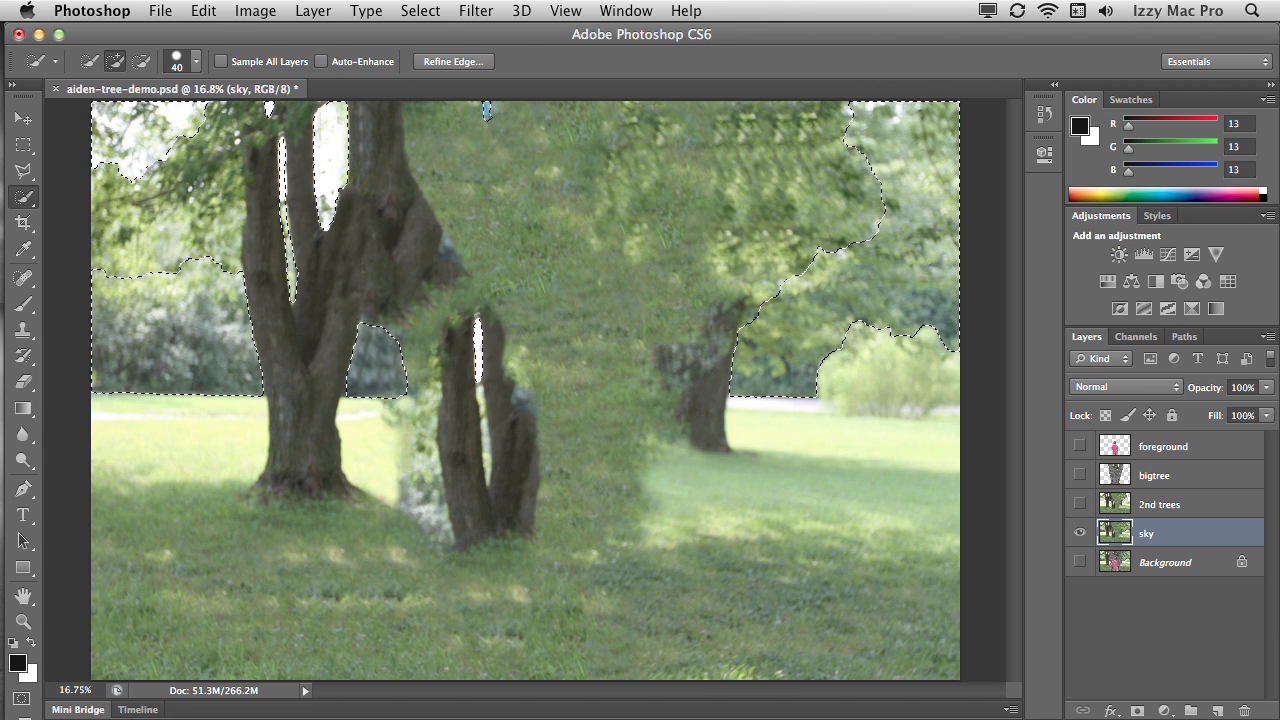
Invert the selection, delete everything but the distant background from the sky layer and deselect
left_click(440, 10)
left_click(452, 92)
key("Delete")
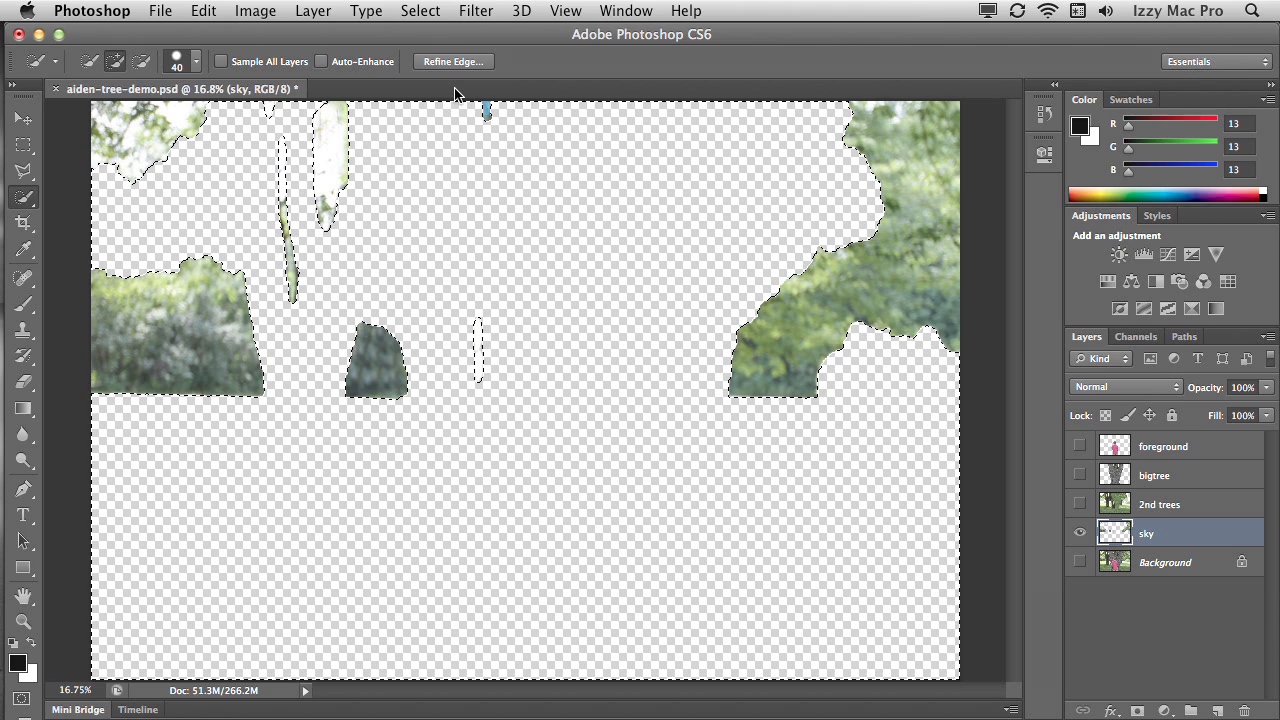
left_click(420, 10)
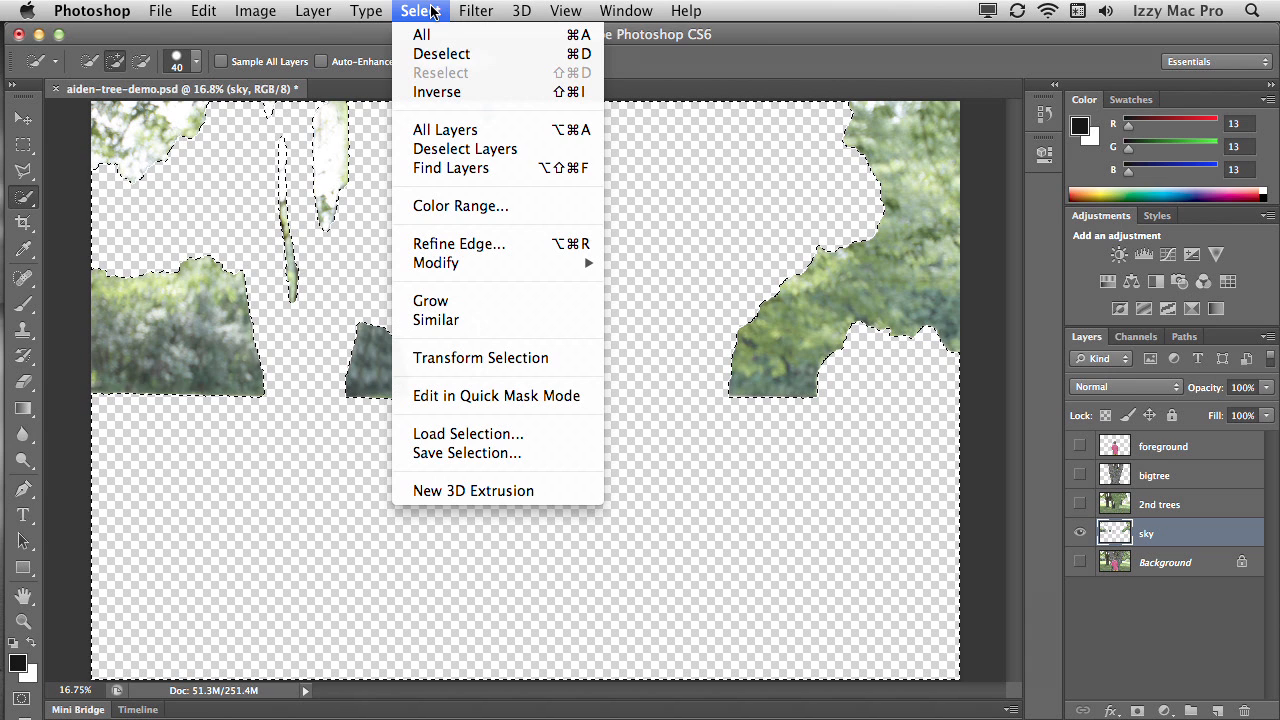
left_click(445, 57)
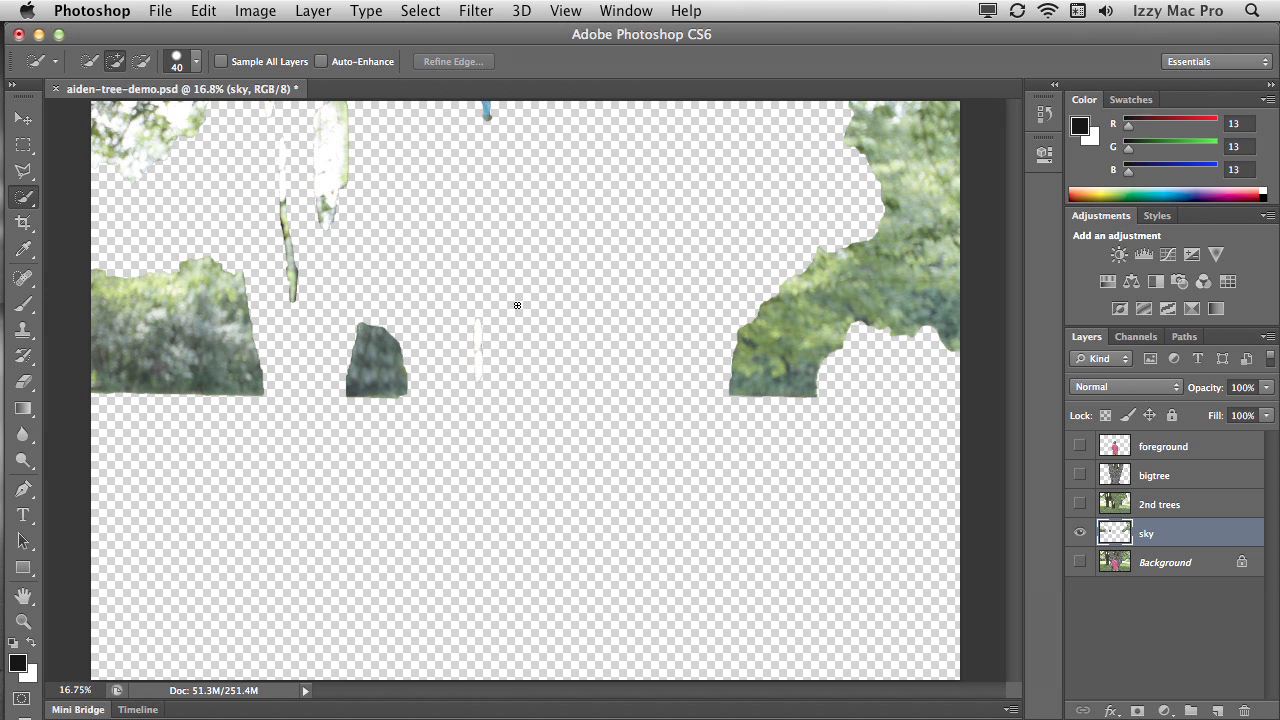
Try cloning the left bushes upward on the sky layer with a 600 px Clone Stamp, and undo the stroke
left_click(24, 330)
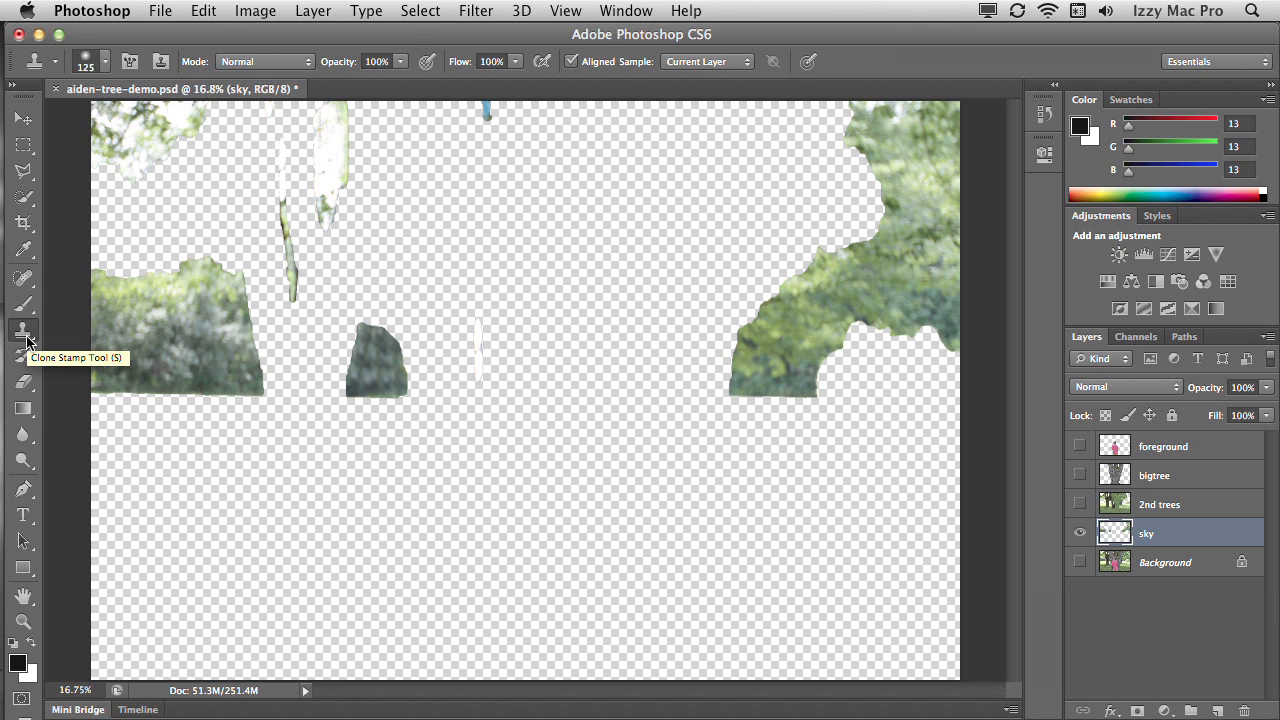
key("bracketright")
key("bracketright")
key("bracketright")
key("bracketright")
key("bracketright")
key("bracketright")
key("bracketright")
key("bracketright")
left_click(185, 353, "alt")
mouse_move(200, 268)
left_mouse_down()
mouse_move(214, 277)
mouse_move(112, 258)
left_mouse_up()
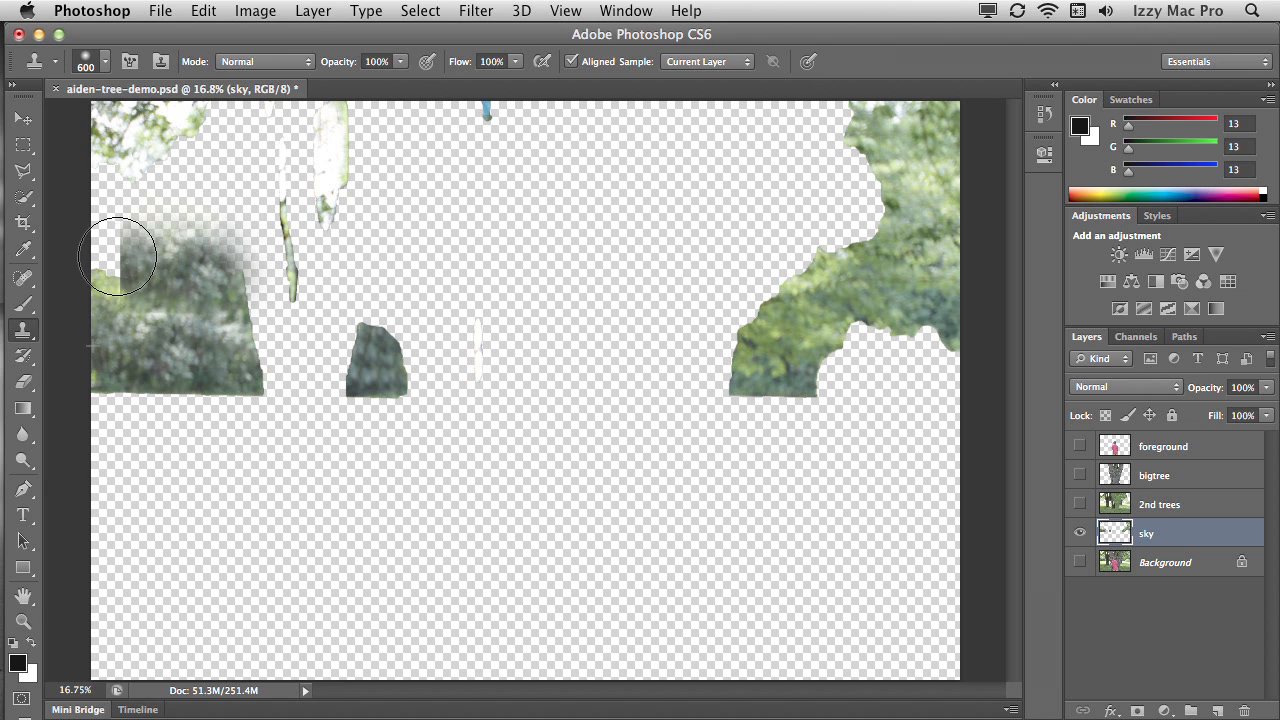
key("super+z")
Clone the distant foliage across the transparent gaps in the upper part of the sky layer
key("bracketleft")
key("bracketleft")
key("bracketleft")
key("bracketleft")
left_click(202, 323, "alt")
mouse_move(202, 318)
left_mouse_down()
mouse_move(227, 243)
mouse_move(214, 285)
mouse_move(202, 238)
mouse_move(193, 262)
mouse_move(176, 252)
mouse_move(167, 273)
mouse_move(151, 272)
mouse_move(151, 238)
mouse_move(120, 272)
left_mouse_up()
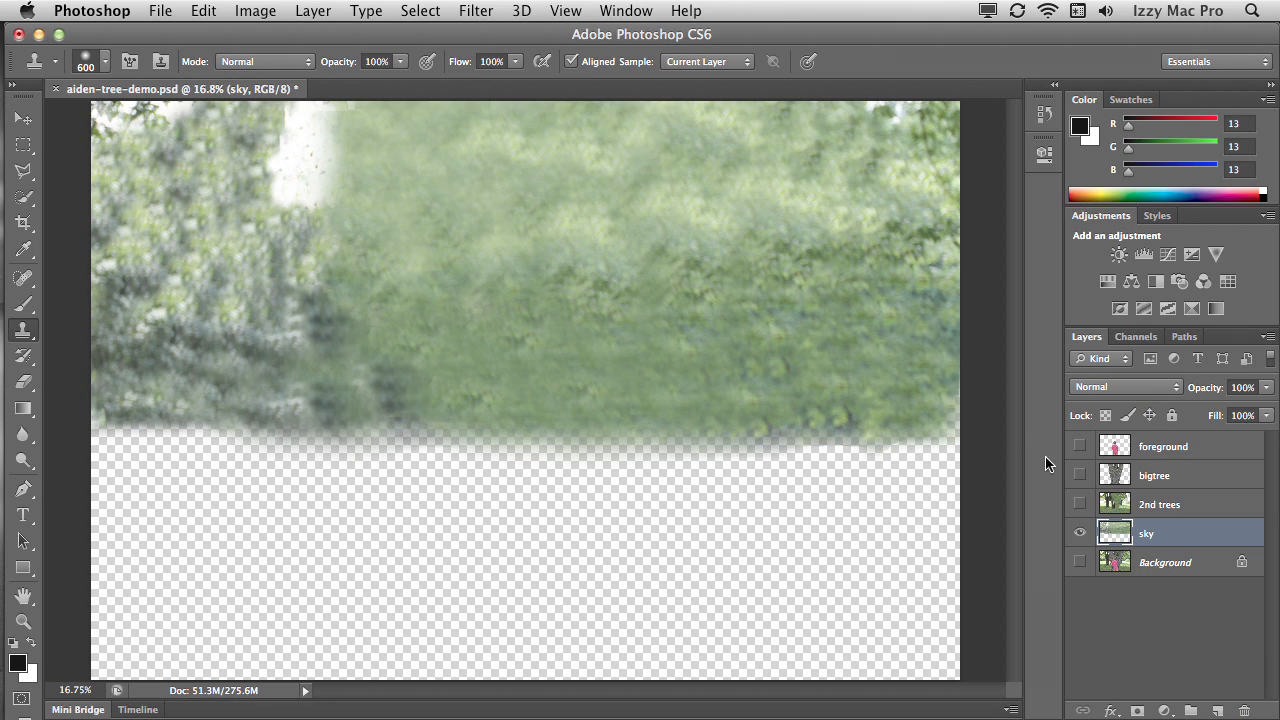
Show the 2nd trees, bigtree and foreground layers again and save the document as aiden-tree-with-layers.psd
left_click_drag(1088, 505, 1080, 448)
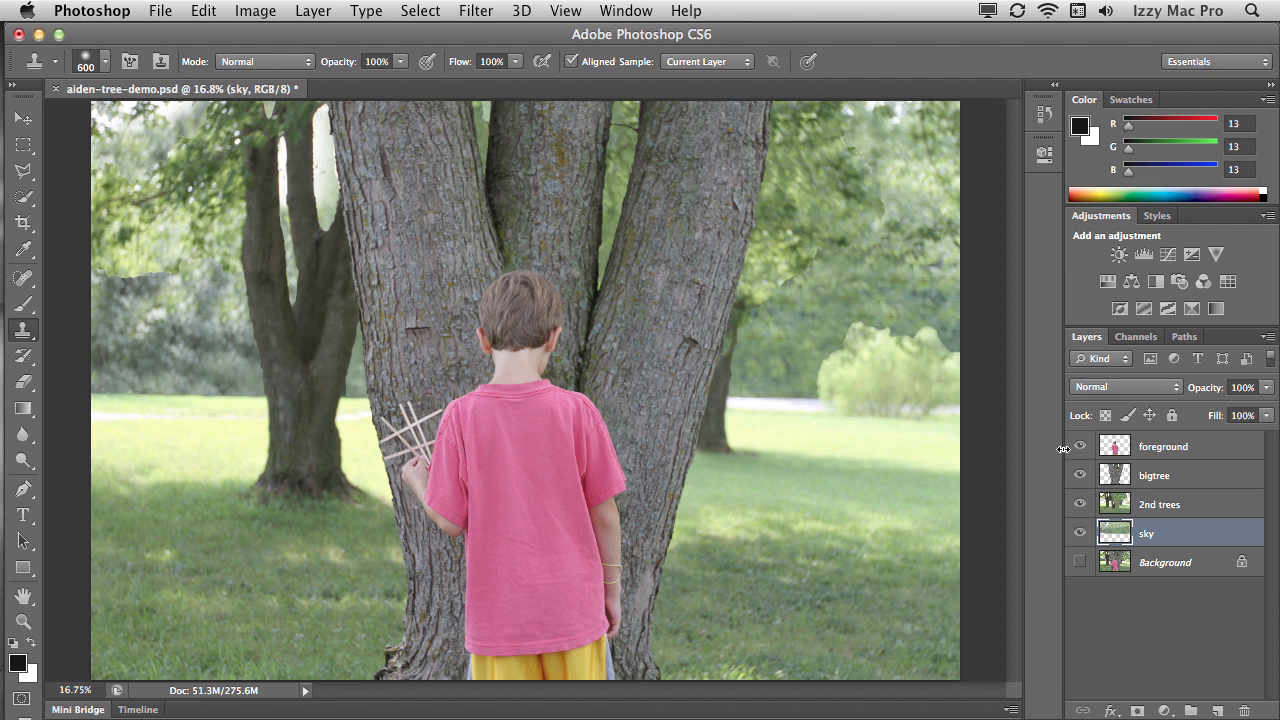
left_click(158, 12)
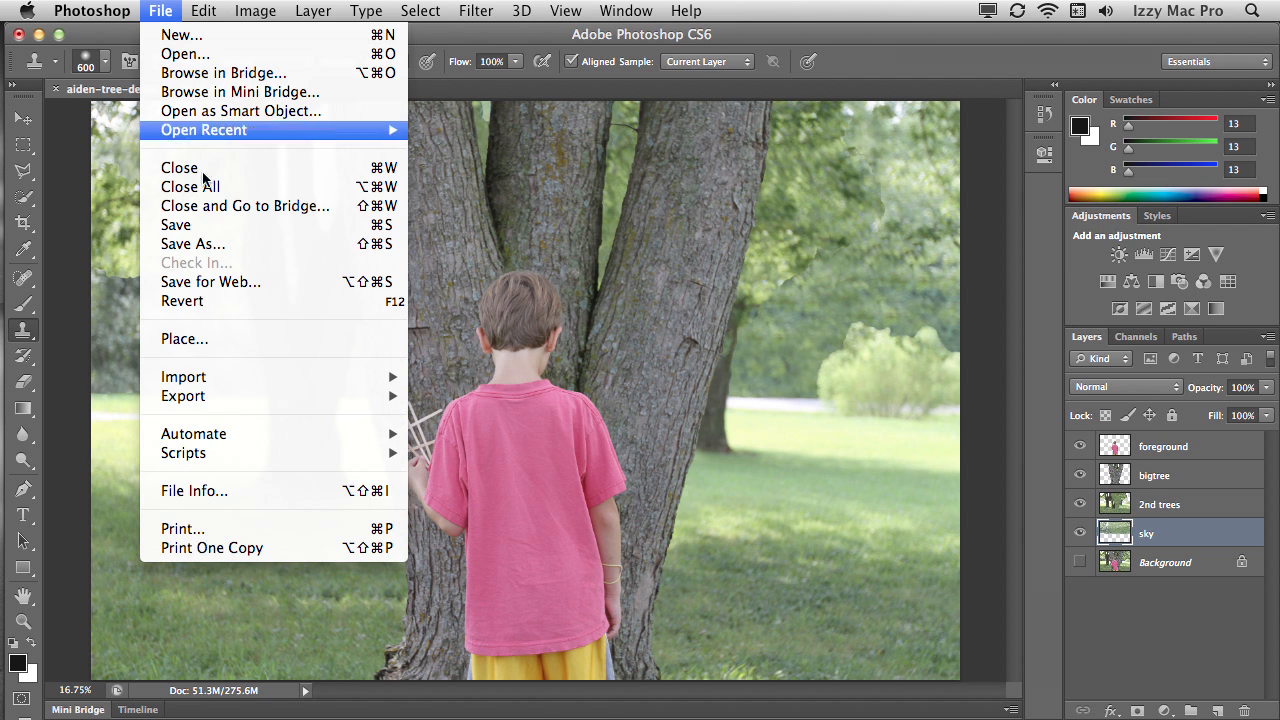
left_click(227, 241)
left_click(629, 121)
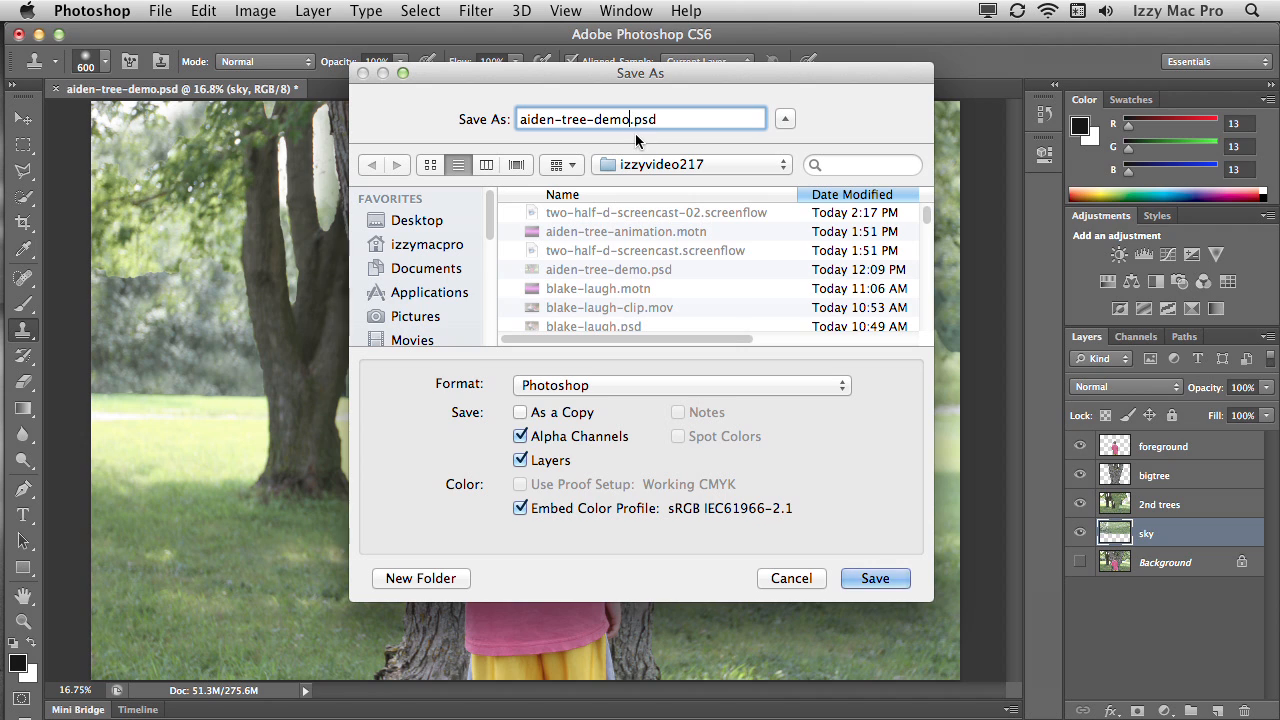
key("BackSpace")
key("BackSpace")
key("BackSpace")
key("BackSpace")
type("with-layers")
left_click(876, 578)
Switch to Motion and create a blank Motion Project with the Broadcast HD 720 preset, 29.97 fps - NTSC and a 6-second duration
left_click(834, 236)
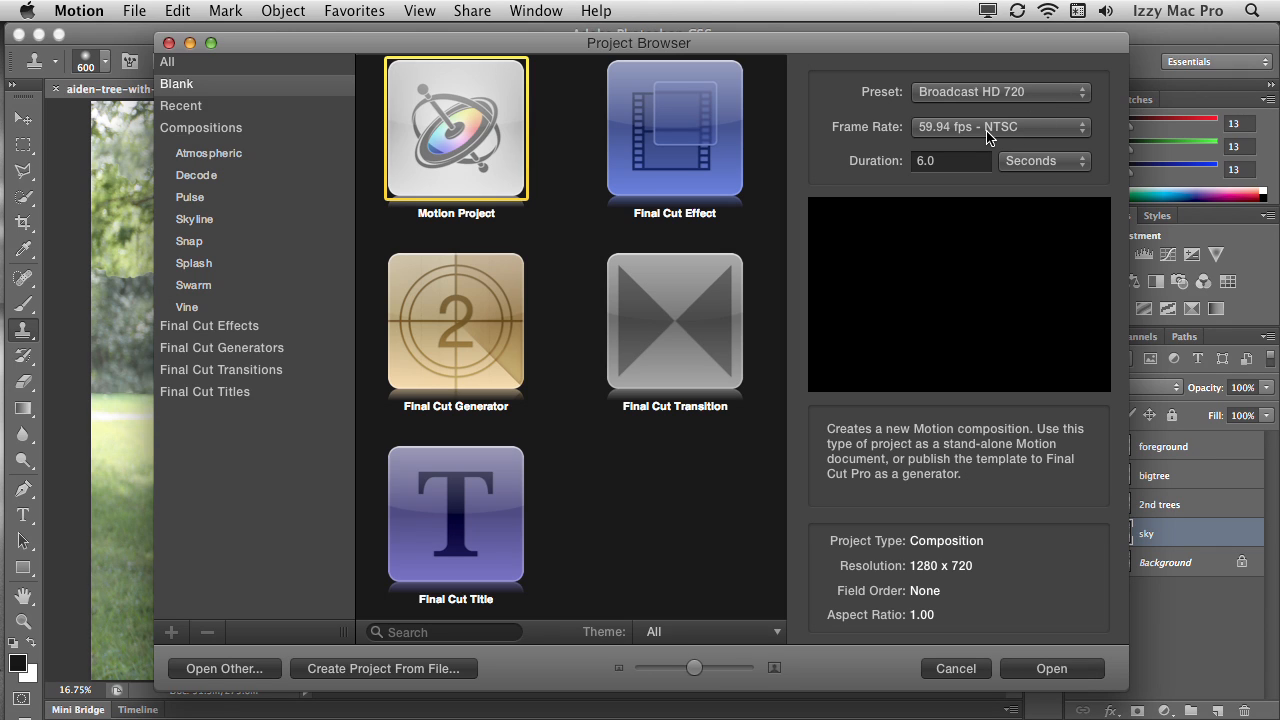
left_click(1022, 90)
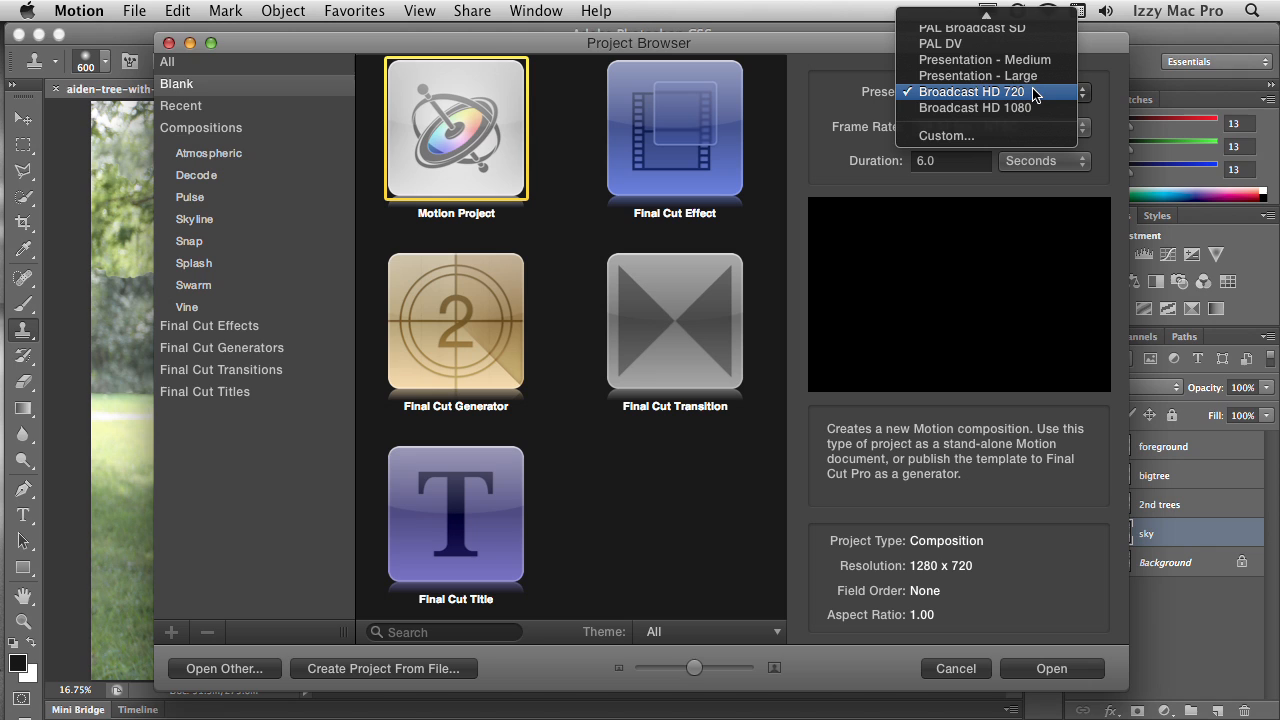
left_click(1034, 94)
left_click(994, 126)
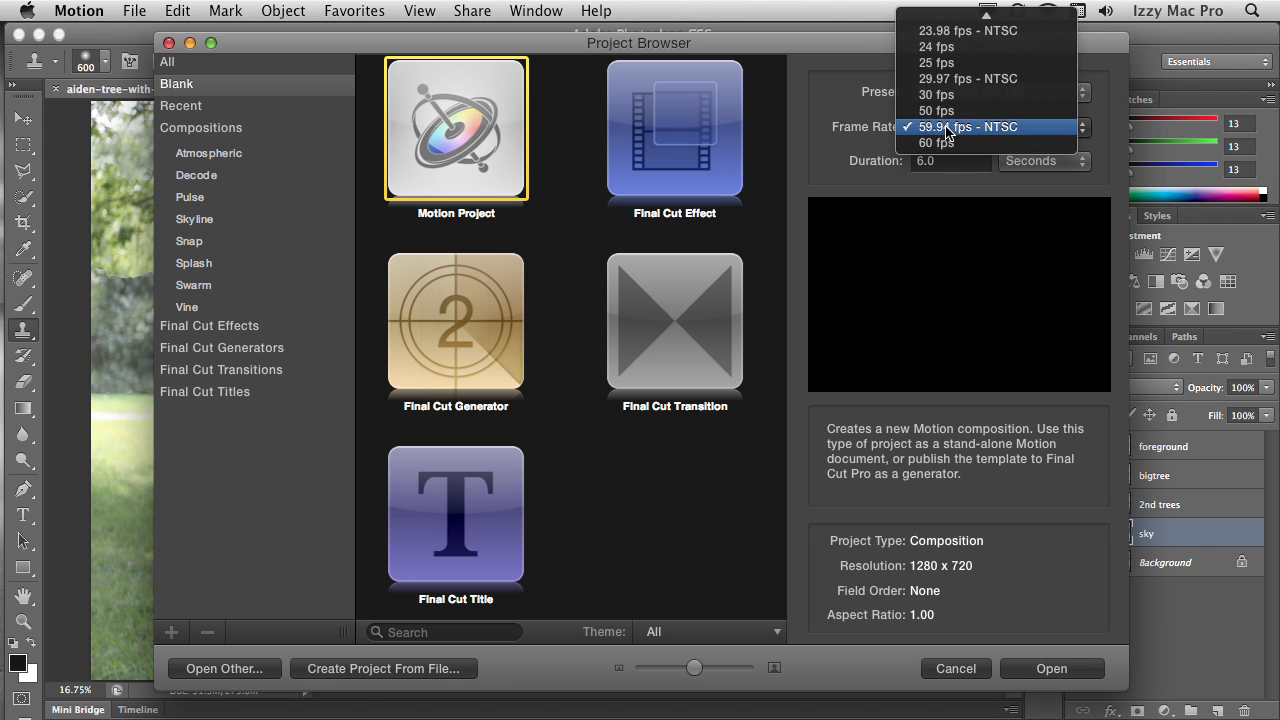
left_click(980, 80)
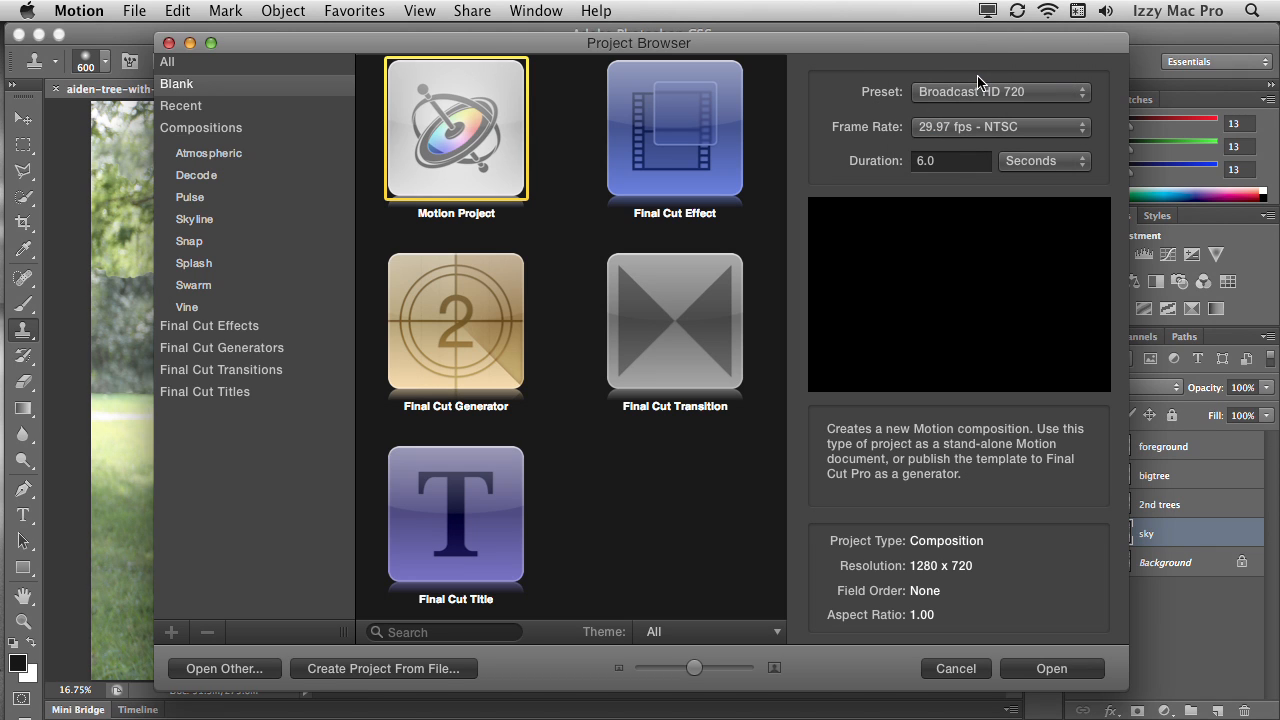
left_click(965, 161)
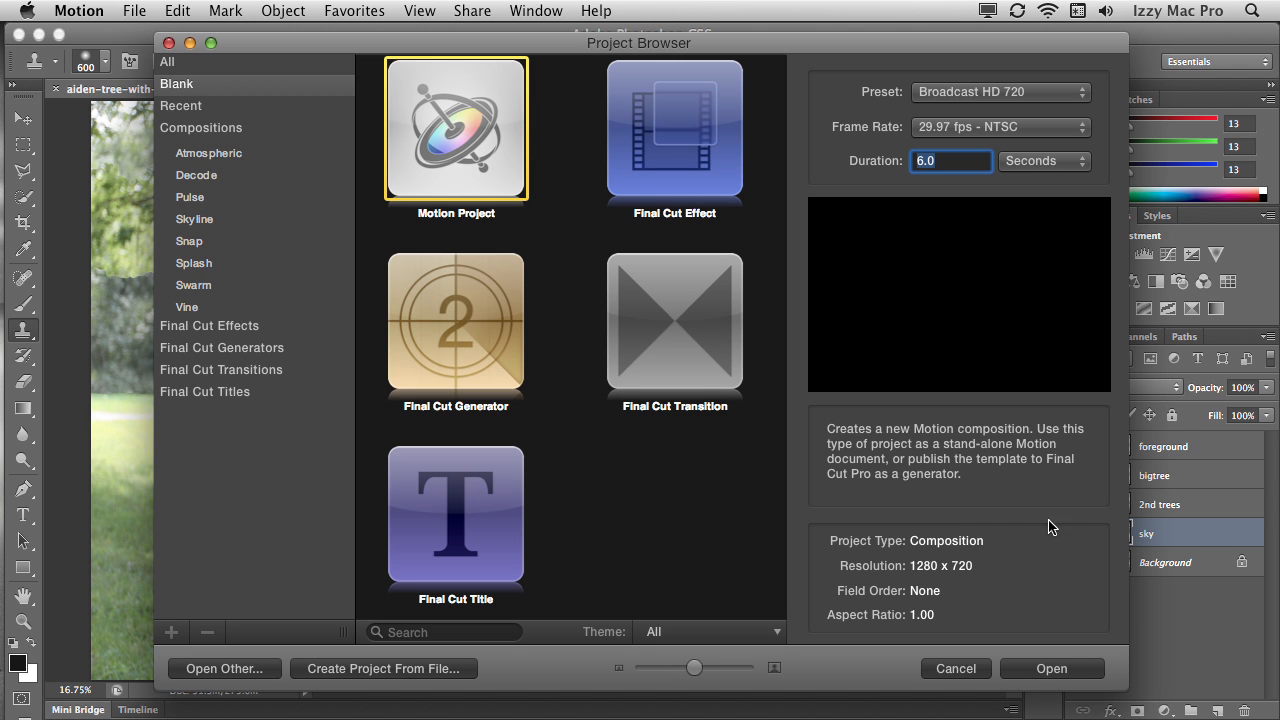
left_click(1068, 670)
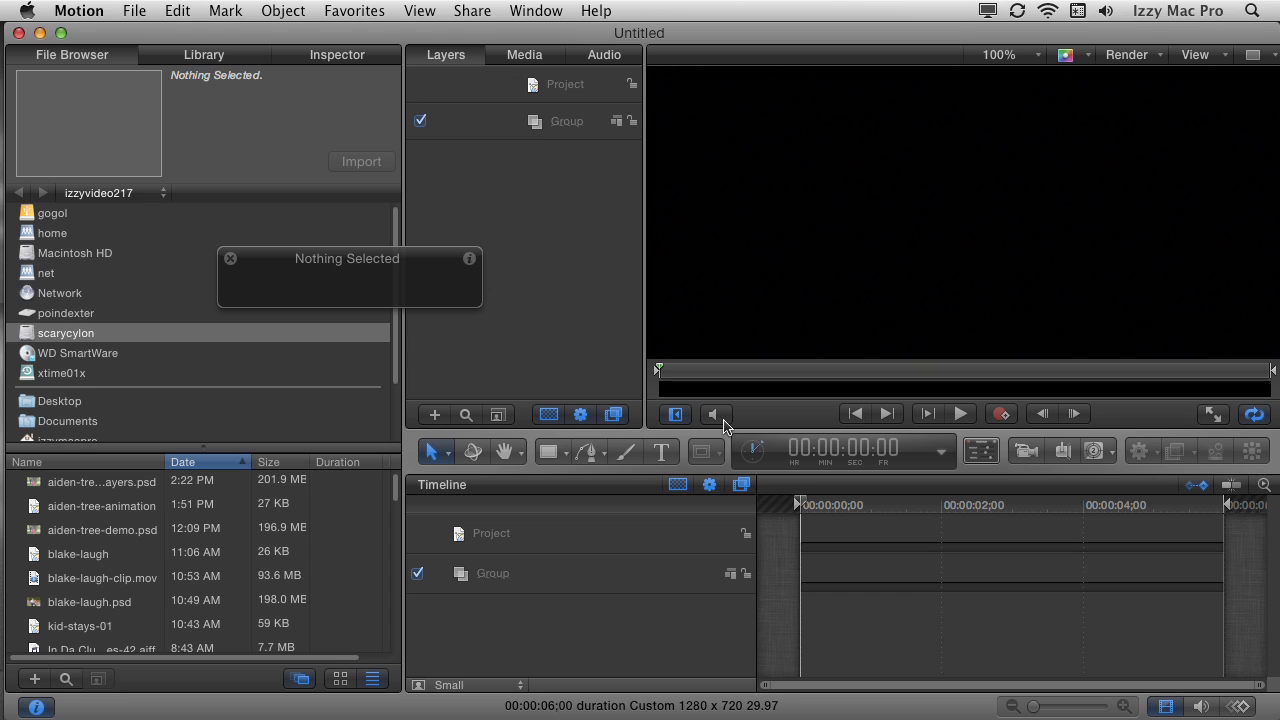
Save the new project as aiden-layers-animation.motn in the izzyvideo217 folder
left_click(998, 55)
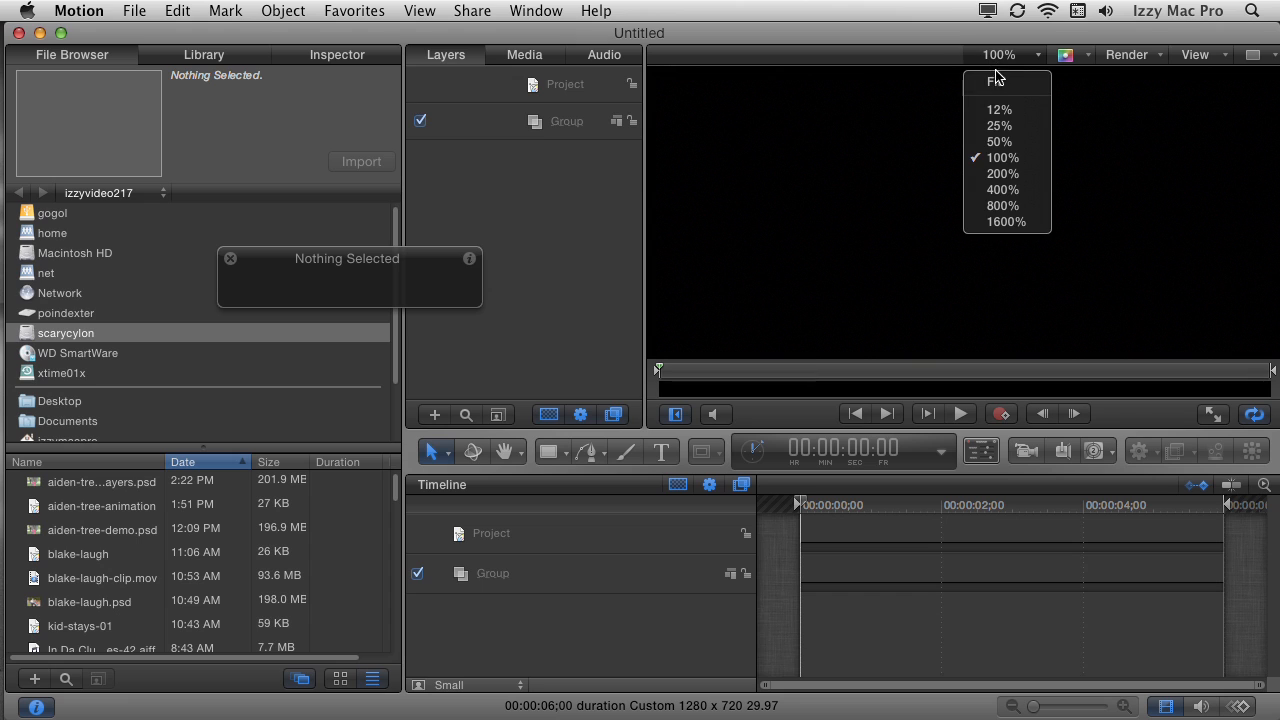
left_click(997, 83)
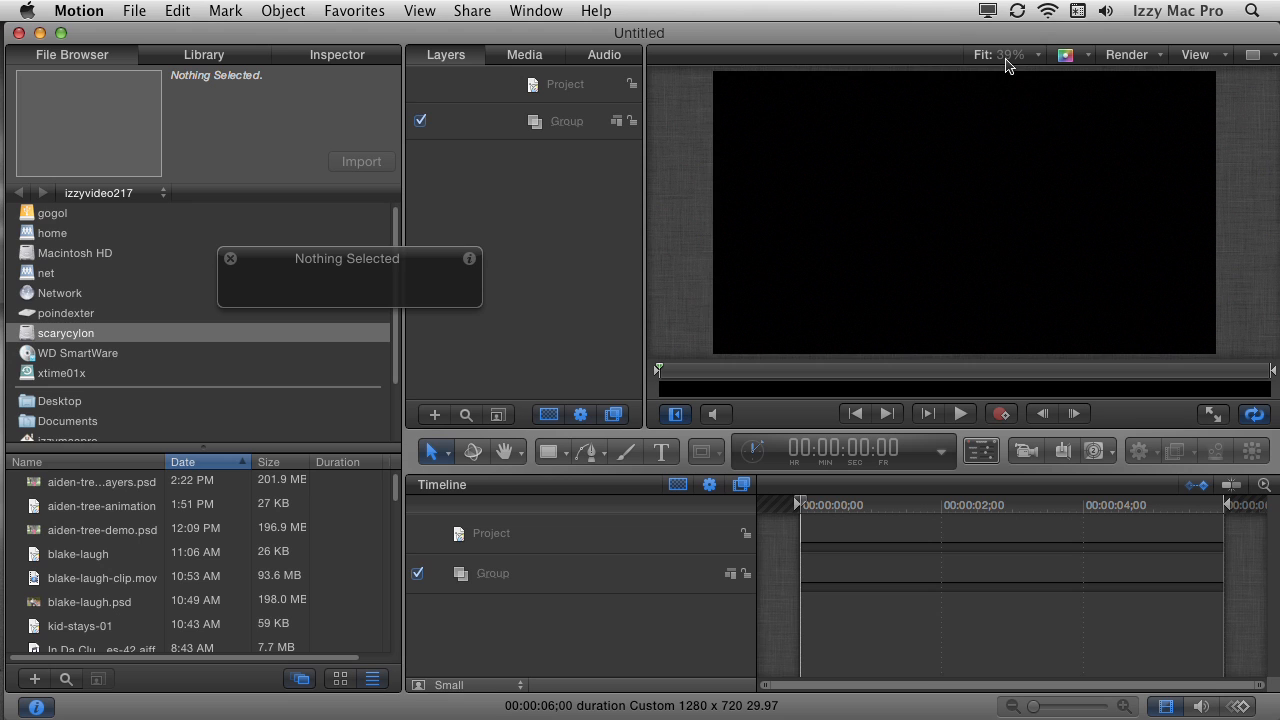
left_click(134, 12)
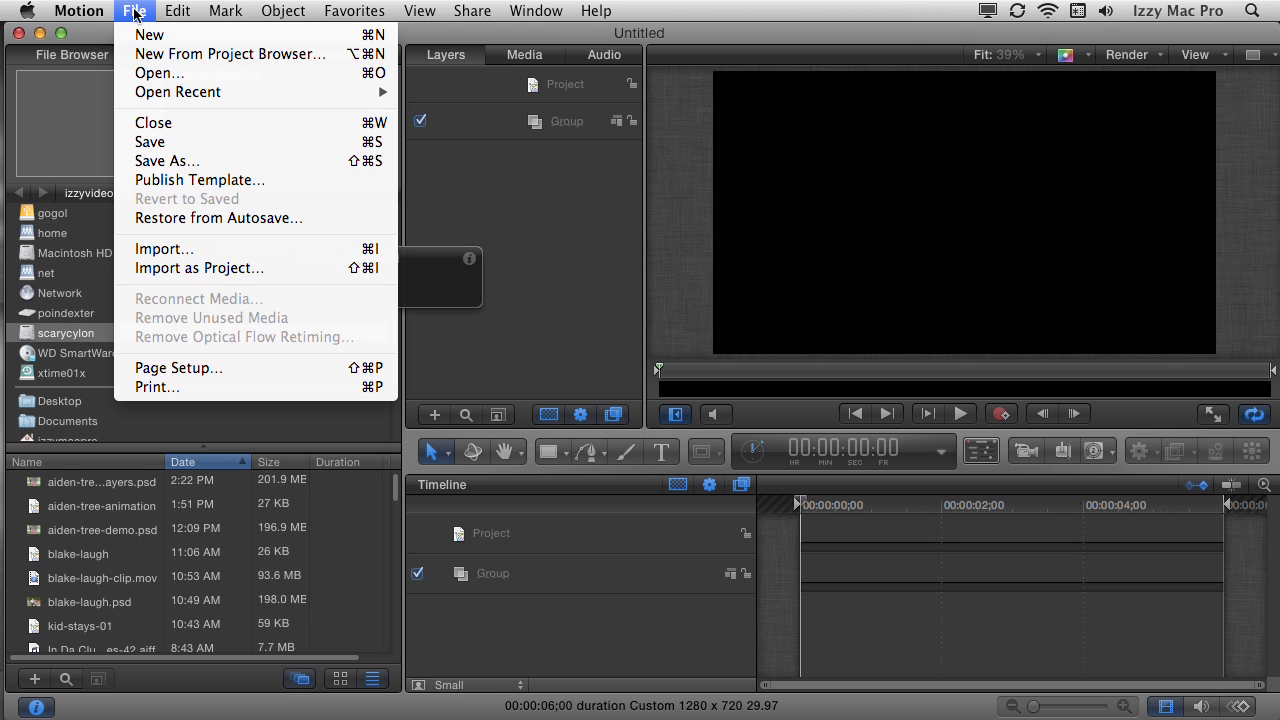
left_click(167, 160)
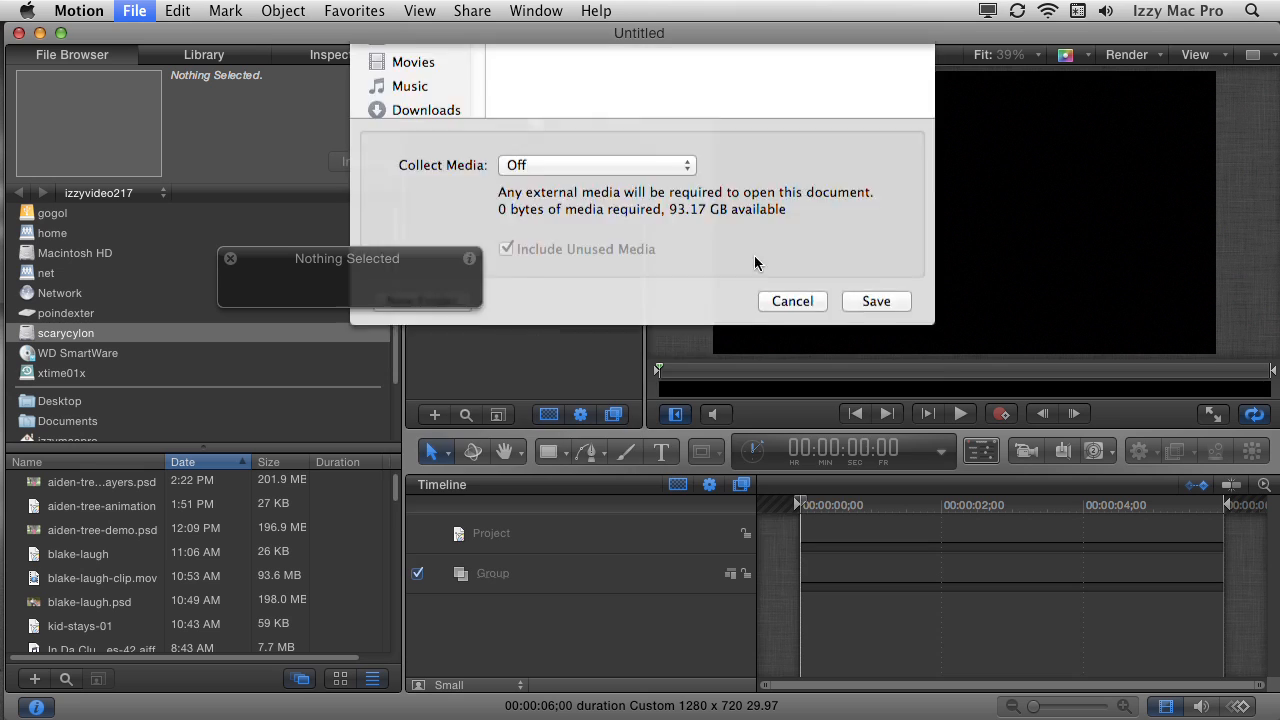
type("aiden-a.motn")
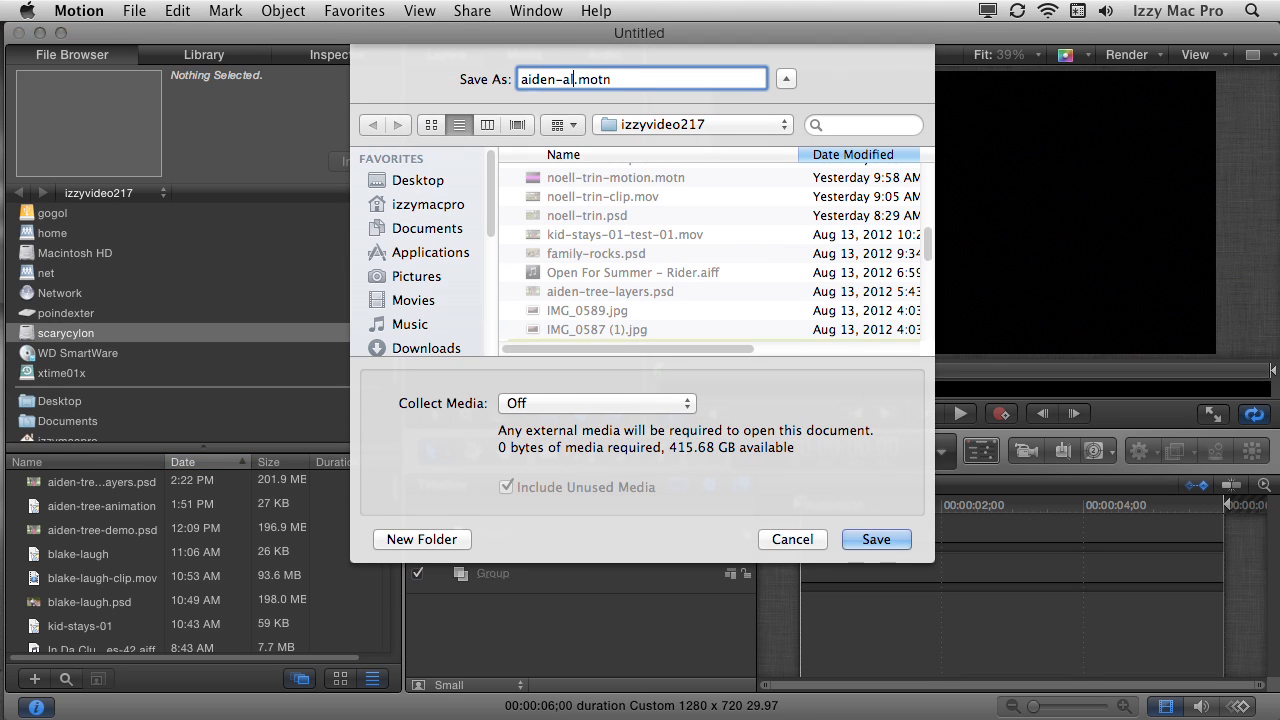
key("BackSpace")
type("layers-aniam")
key("BackSpace")
key("BackSpace")
type("mation")
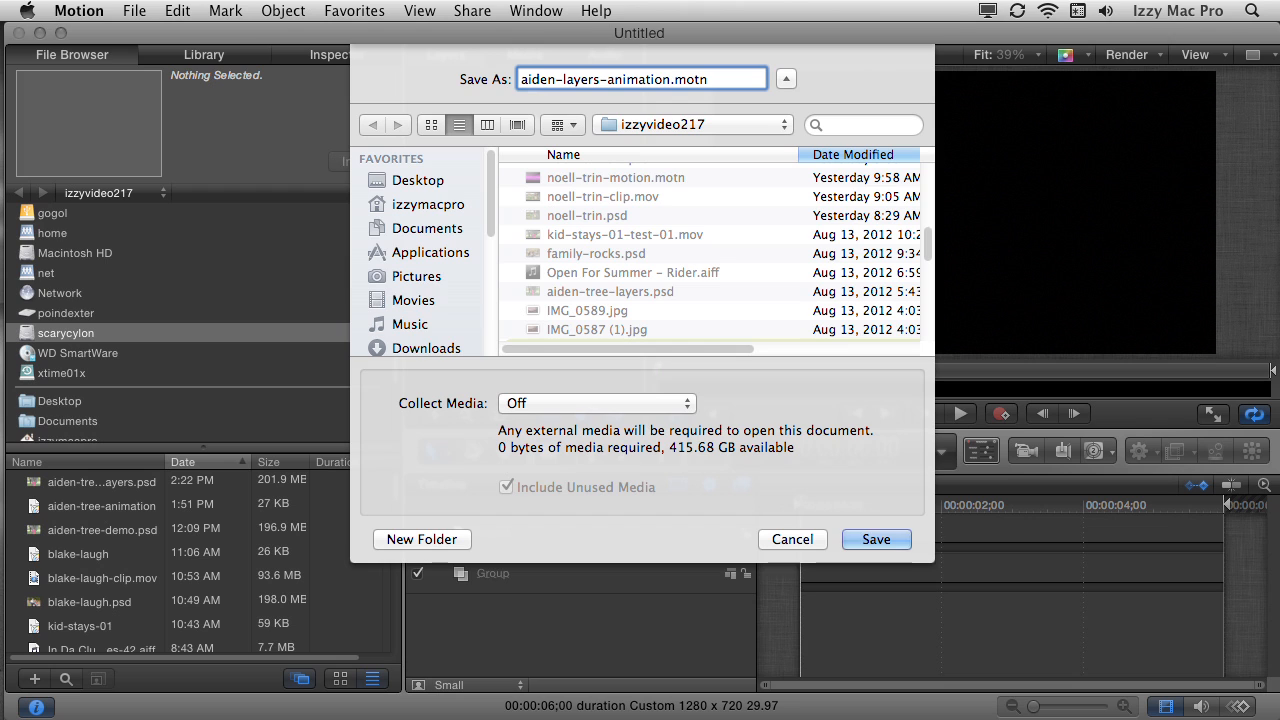
left_click(876, 539)
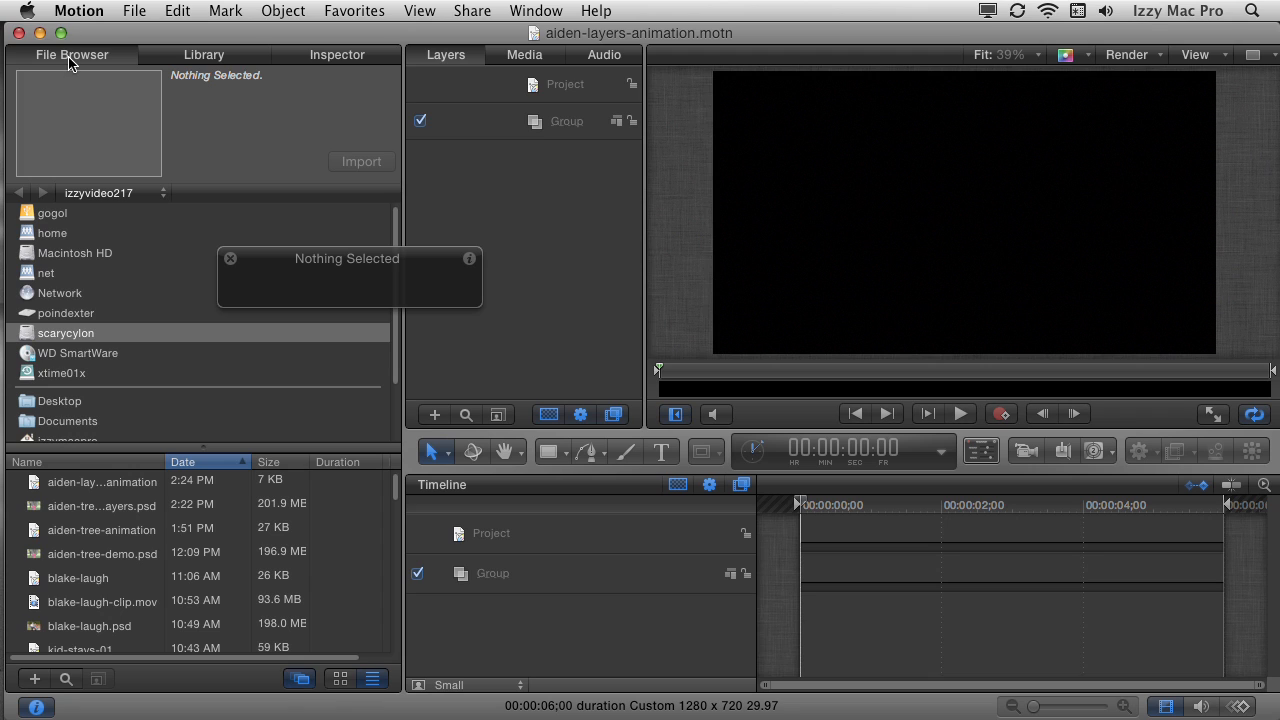
Try importing aiden-tree-with-layers.psd as a single image, and delete it from the project
left_click(37, 514)
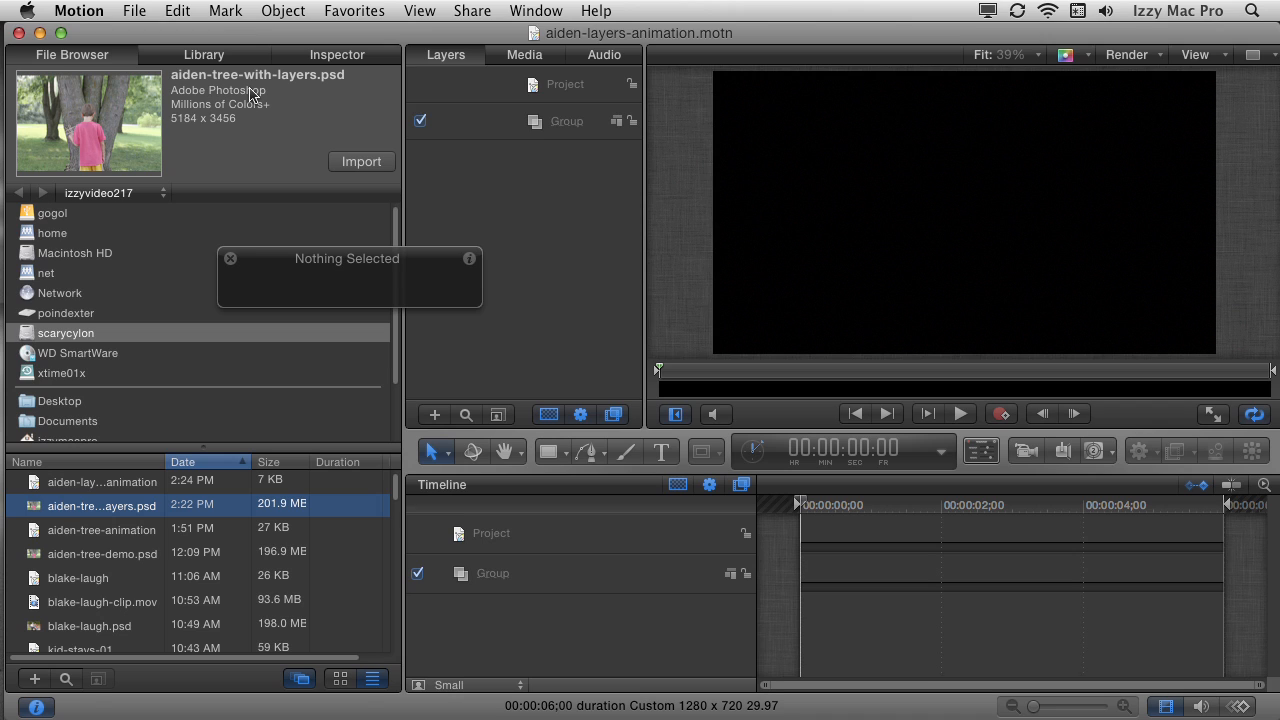
left_click(365, 170)
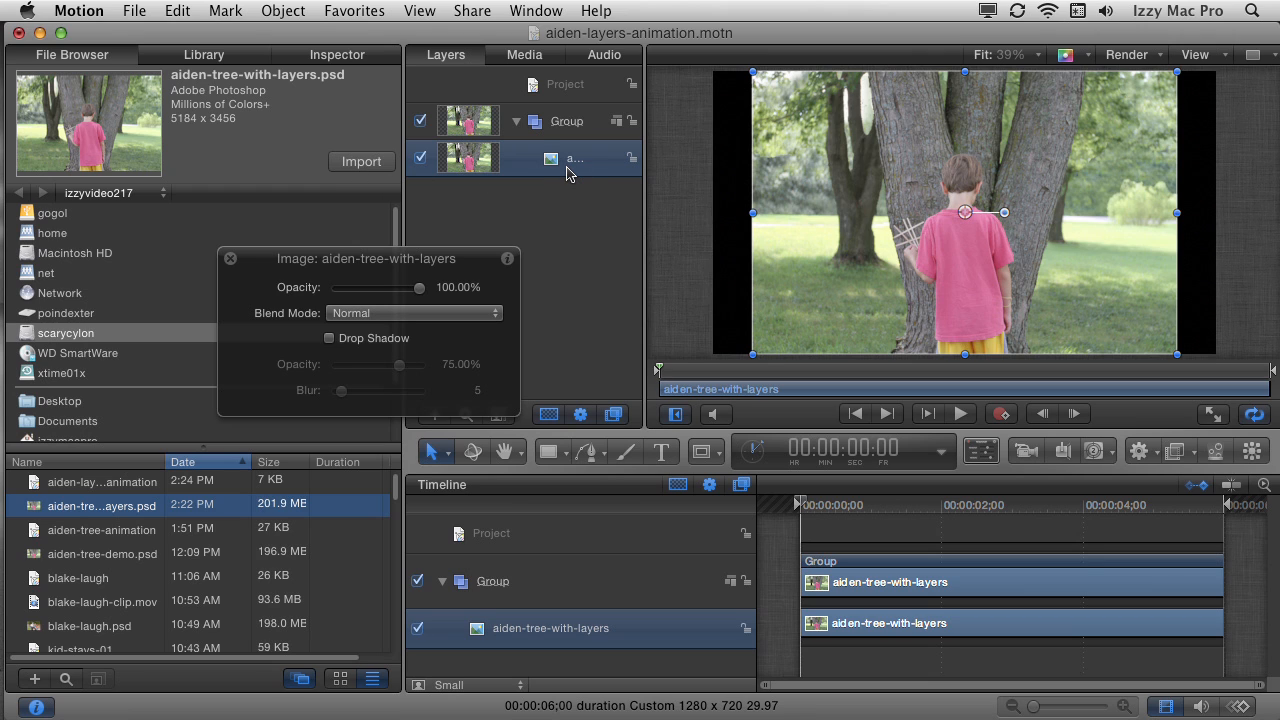
key("Delete")
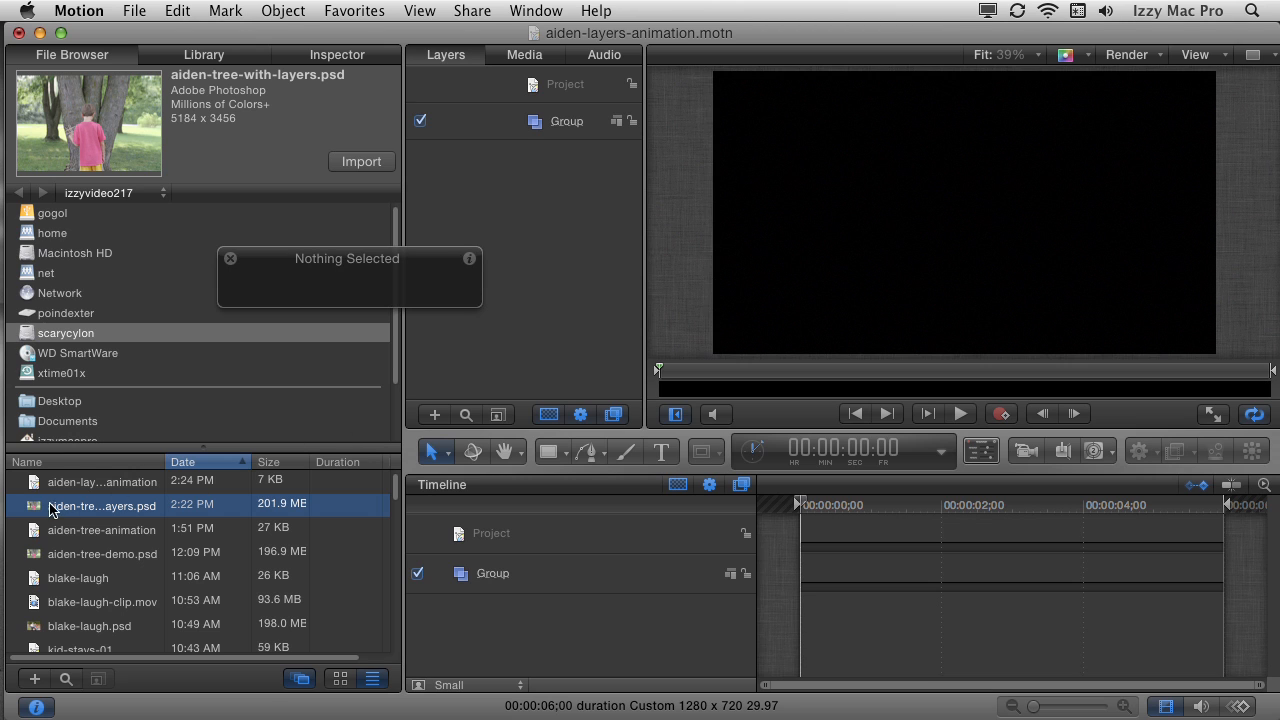
Import aiden-tree-with-layers.psd centred on the canvas with all its layers, and close the floating HUD
left_click_drag(30, 511, 962, 215)
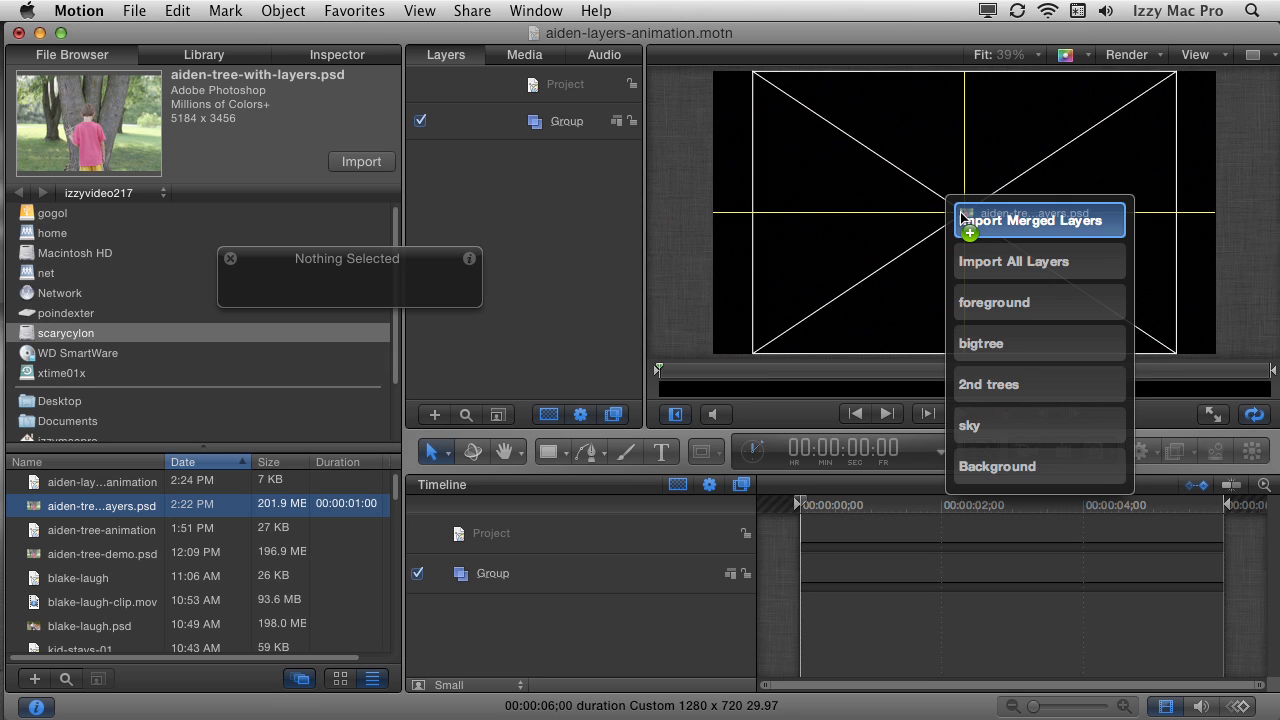
left_click_drag(962, 215, 1060, 236)
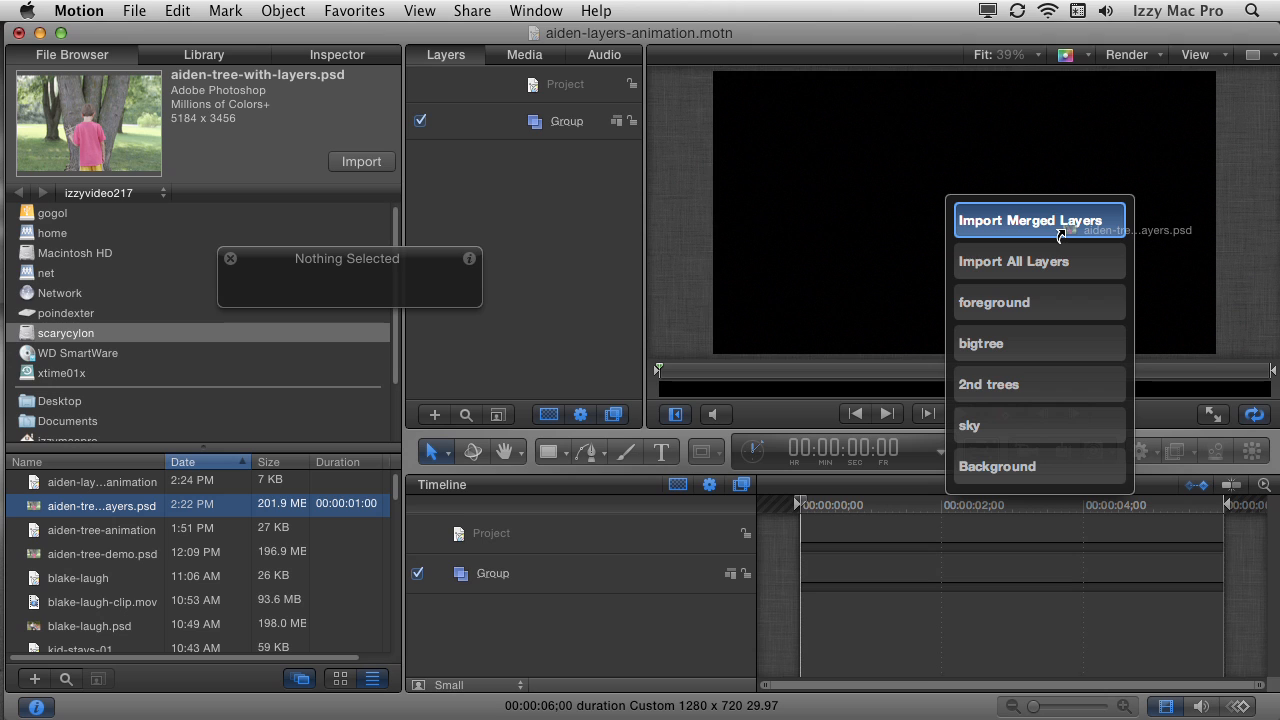
left_click_drag(1060, 234, 1000, 271)
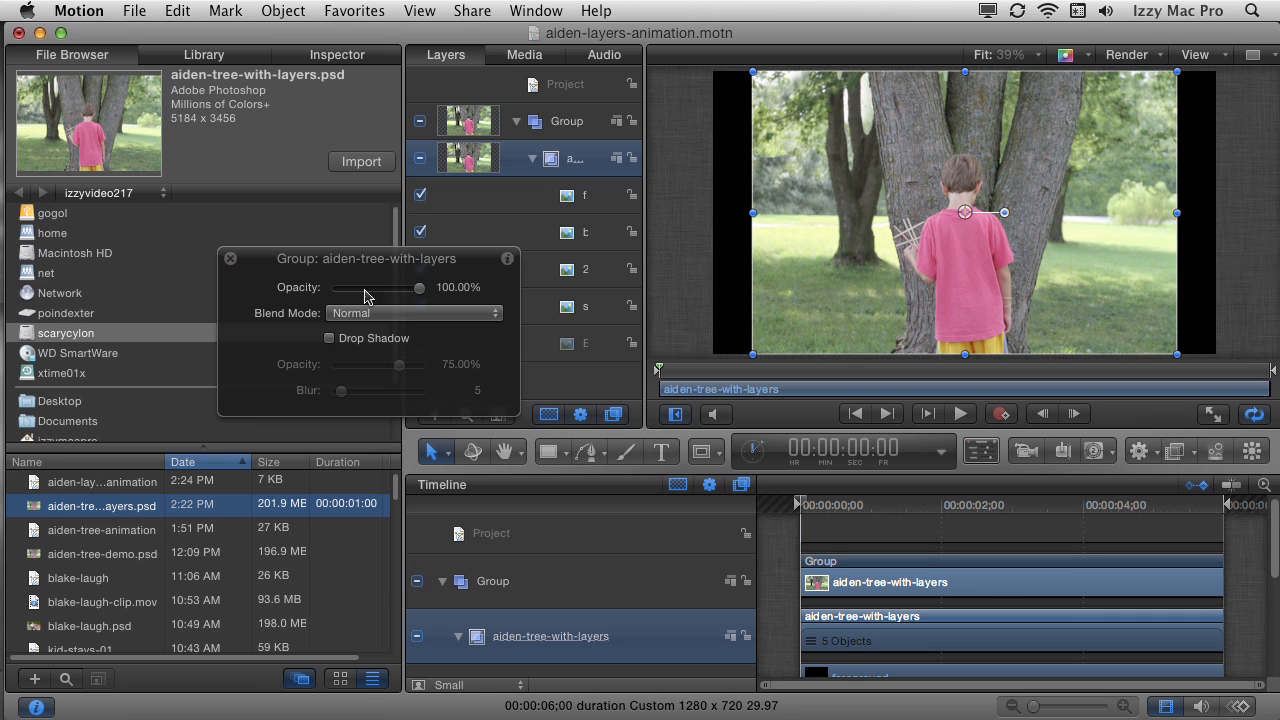
left_click(230, 261)
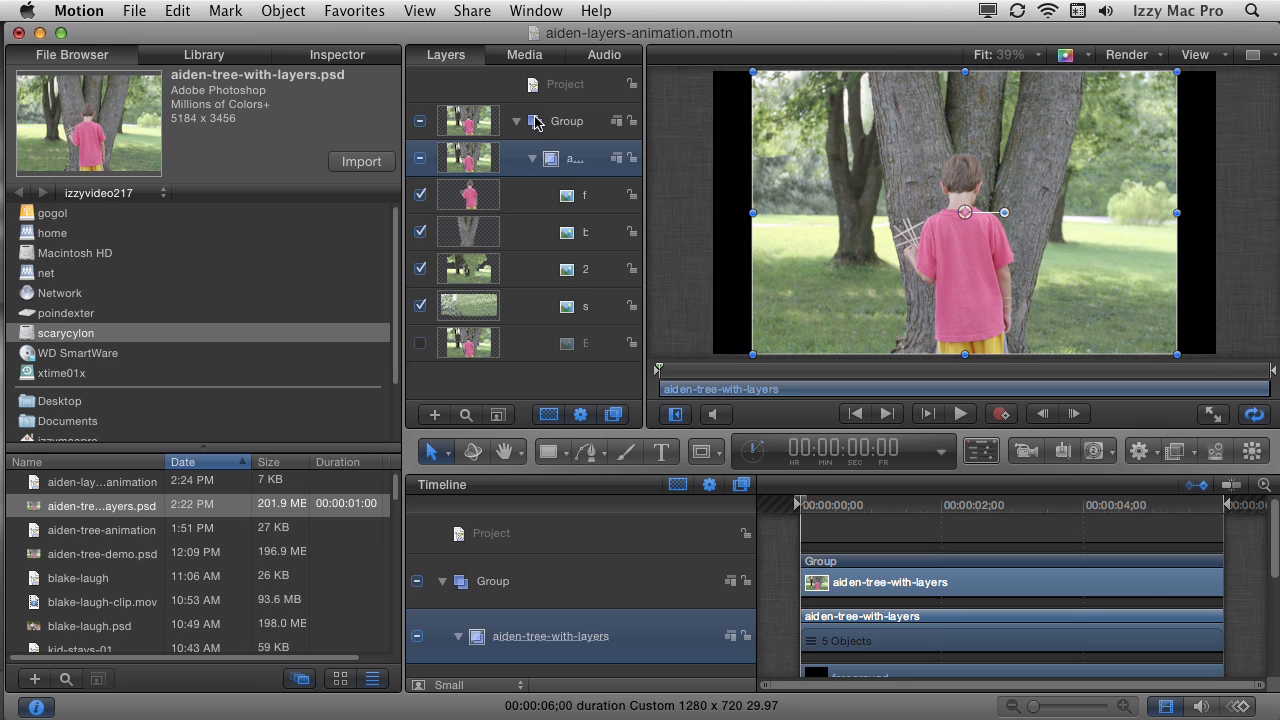
Move the aiden-tree-with-layers group out of its parent group and delete the empty parent group
left_click_drag(550, 152, 519, 104)
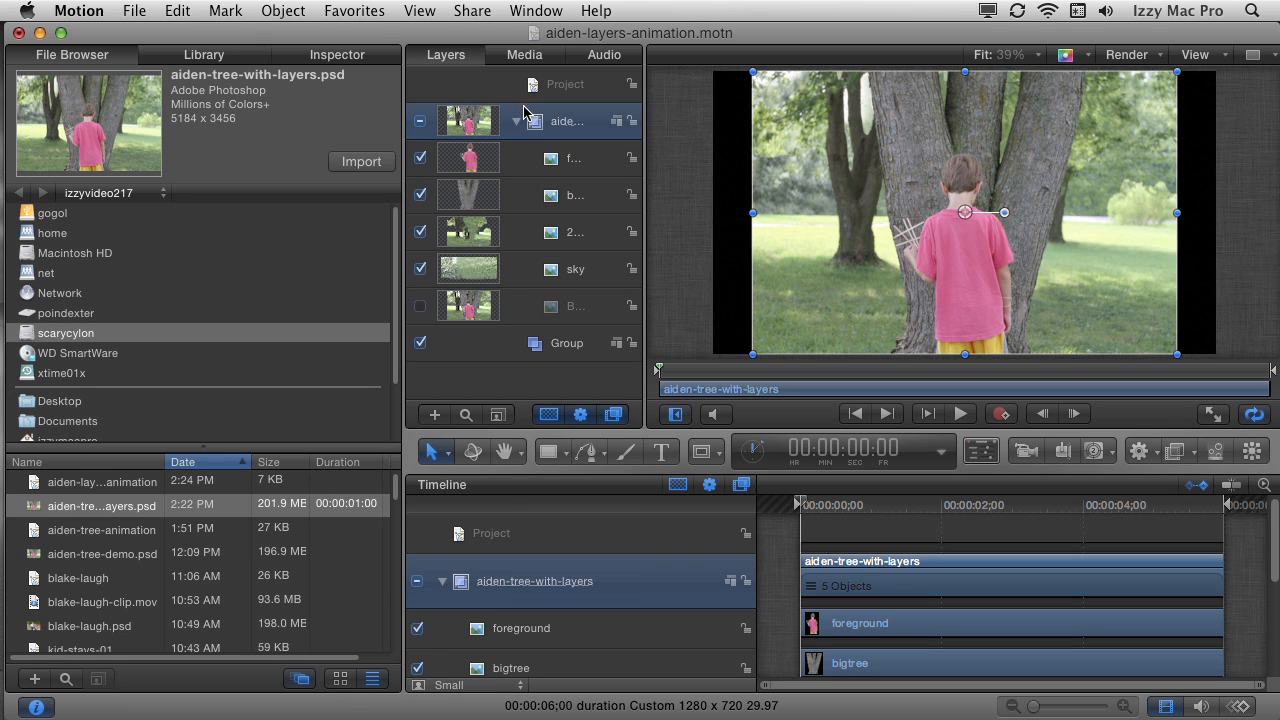
left_click(545, 352)
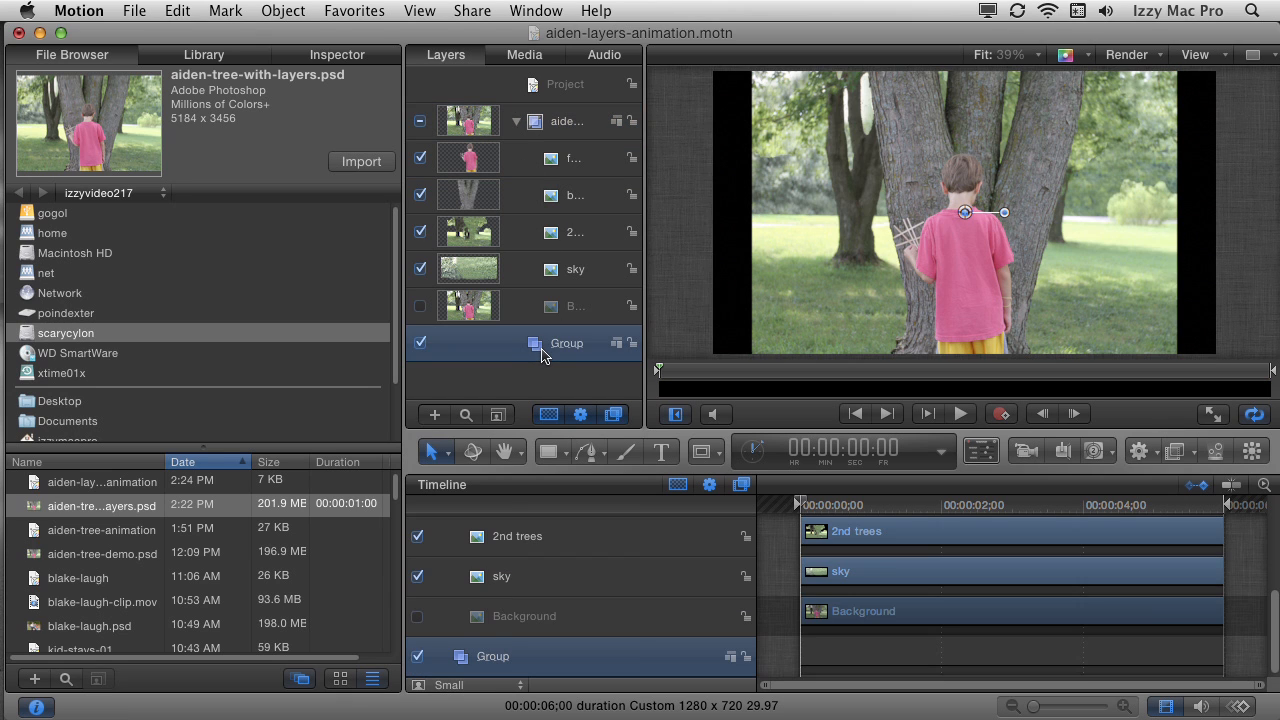
key("Delete")
Convert the aiden-tree-with-layers group to 3D and scale it to 24.83% so it fills the frame width
left_click(553, 136)
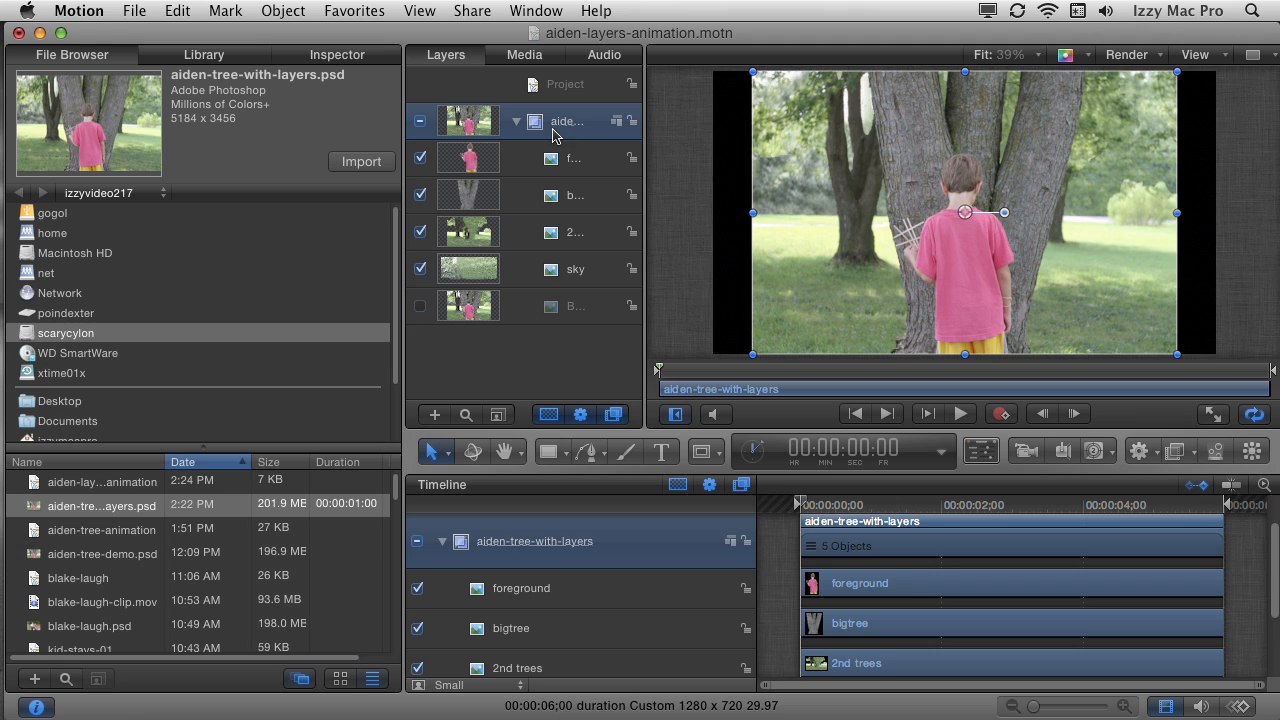
left_click(617, 122)
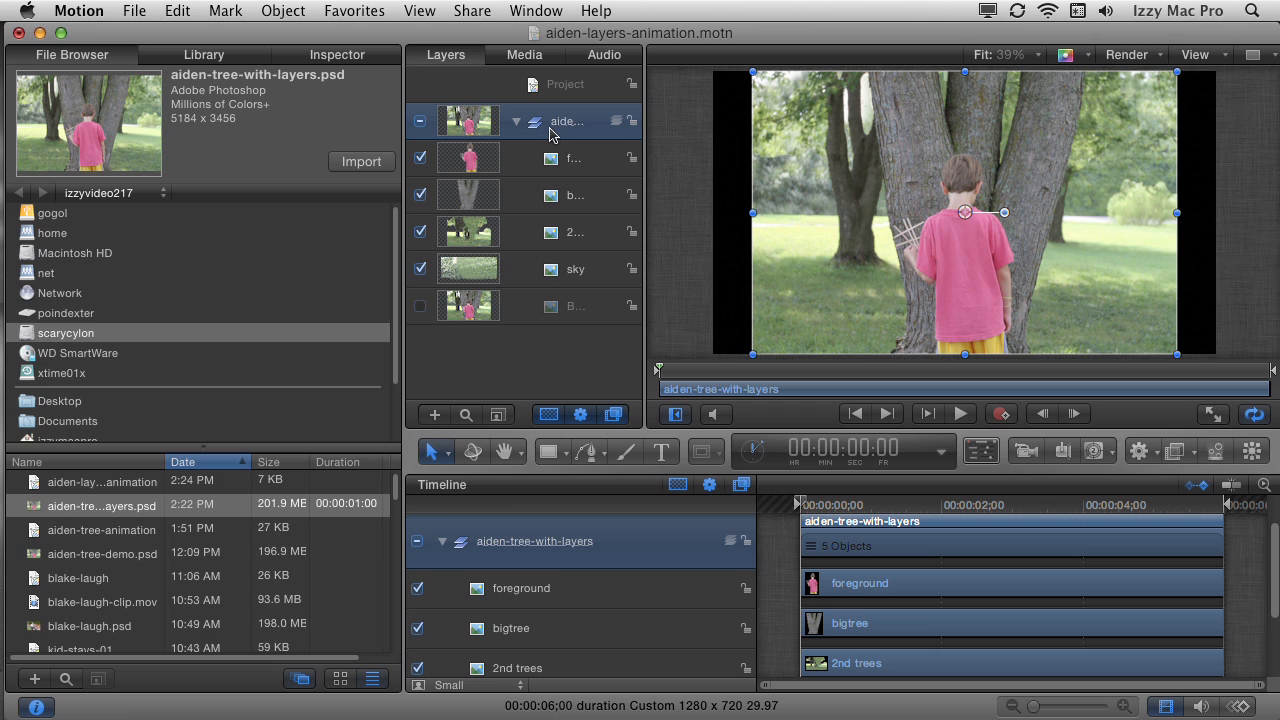
left_click(337, 55)
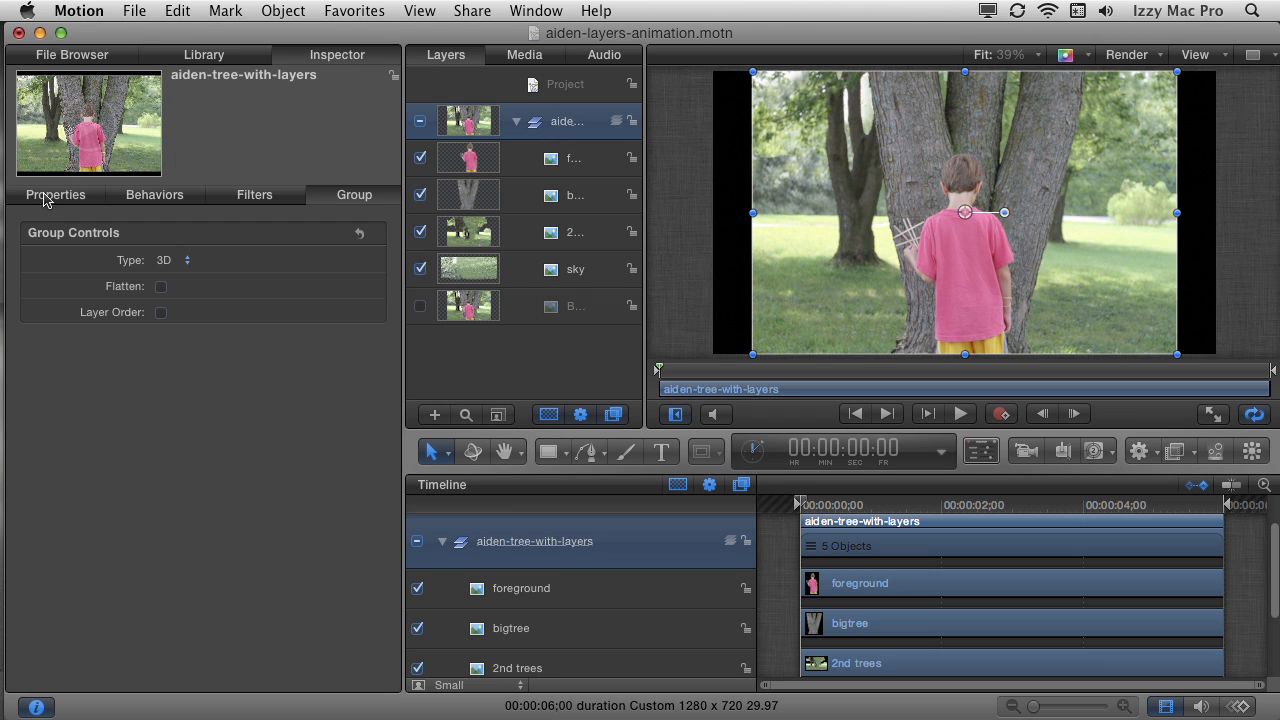
left_click(46, 196)
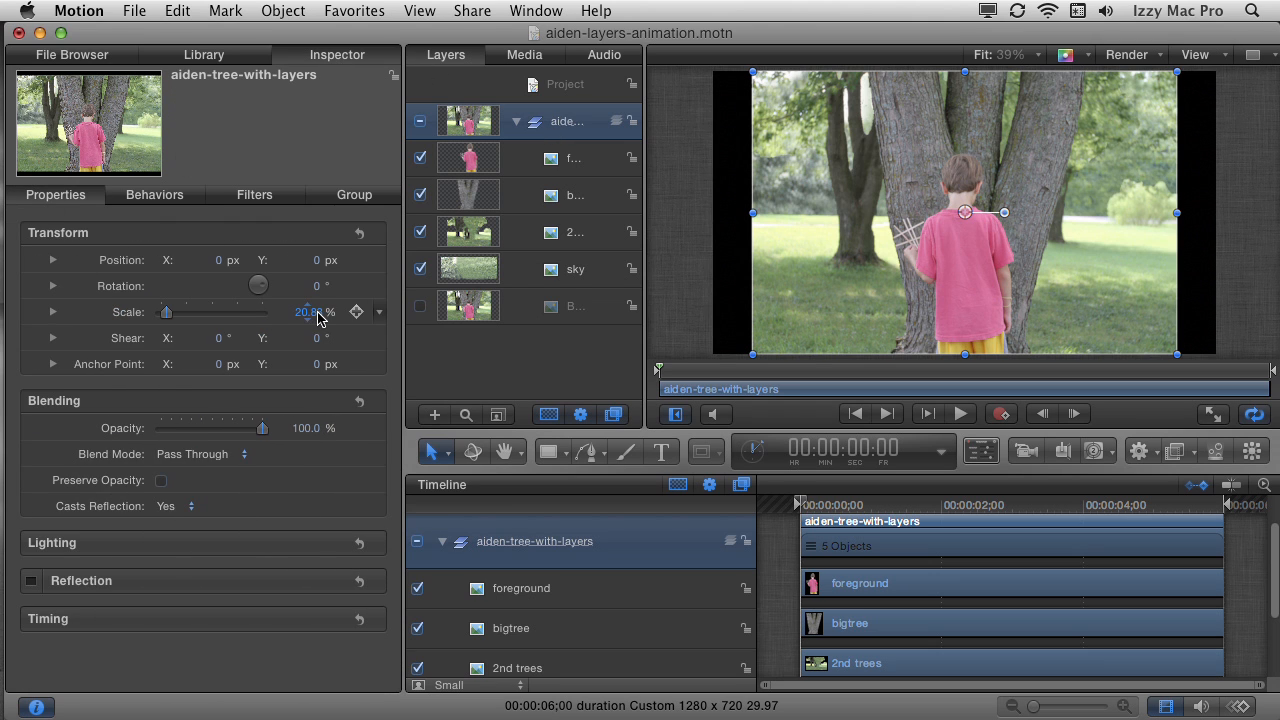
left_click_drag(308, 311, 307, 312)
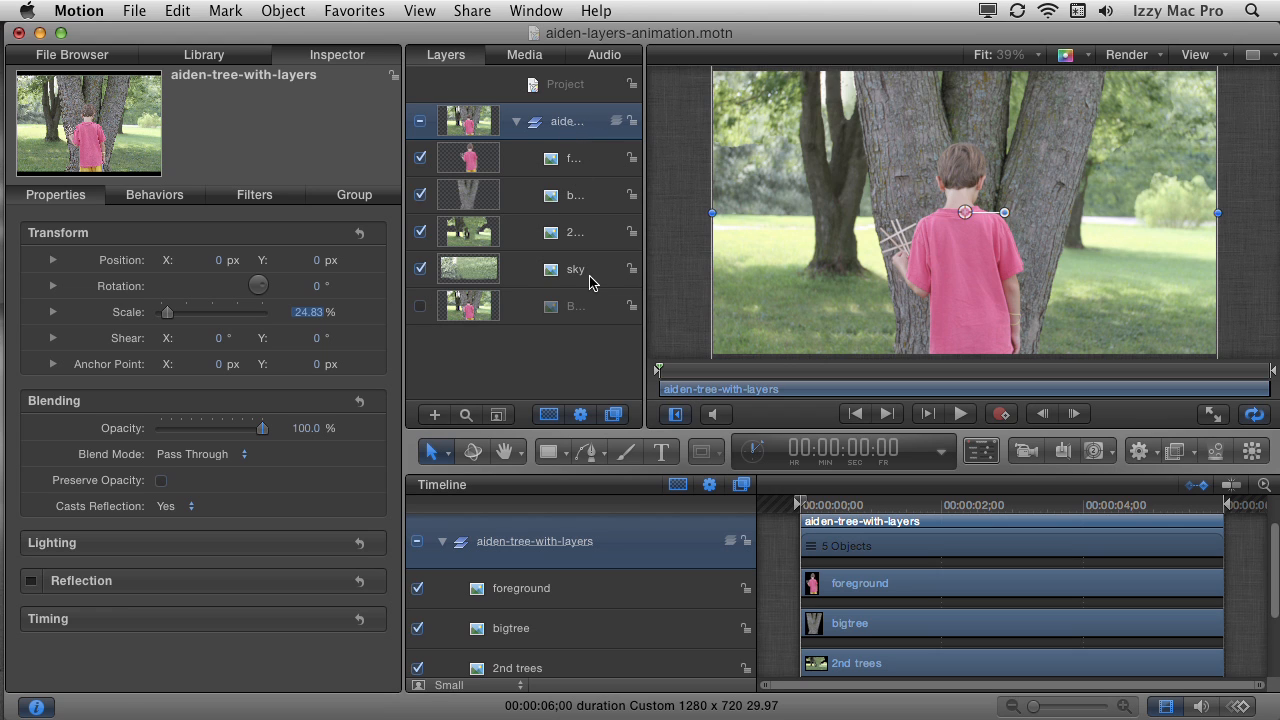
Check the picture without the foreground and bigtree layers in turn, restore both, and add a new camera to the project
left_click(421, 158)
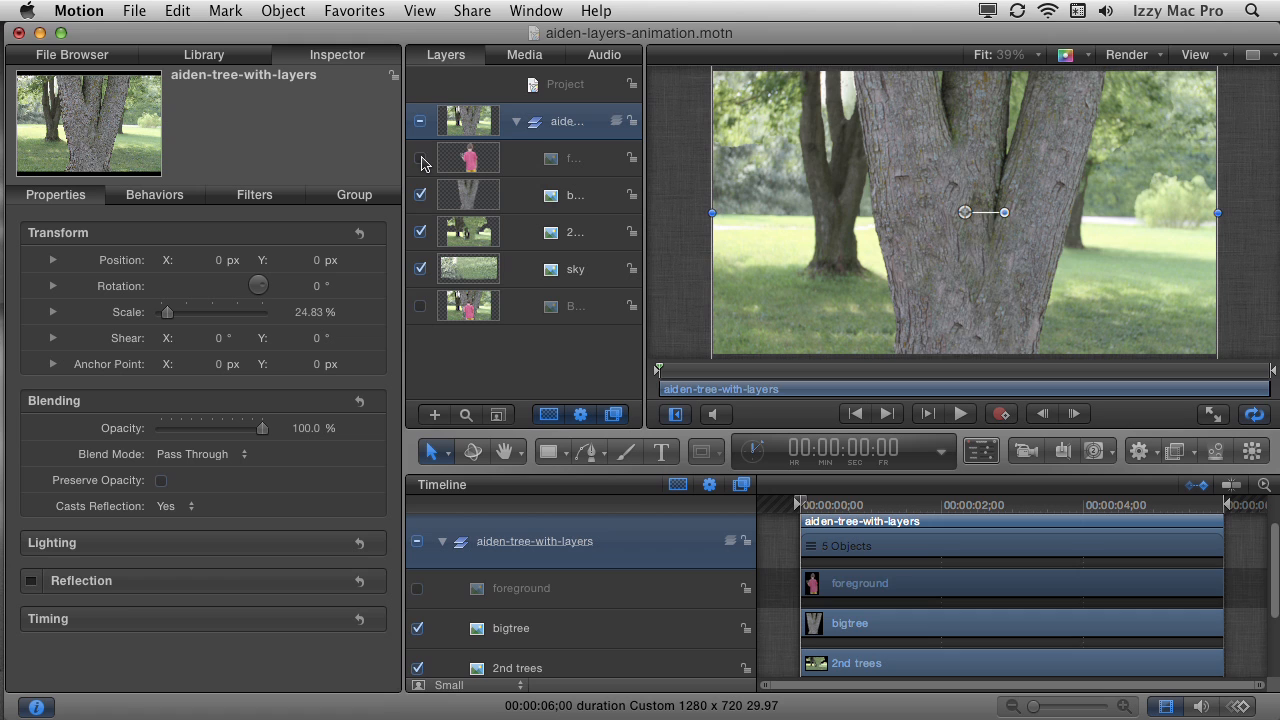
left_click(421, 158)
left_click(421, 195)
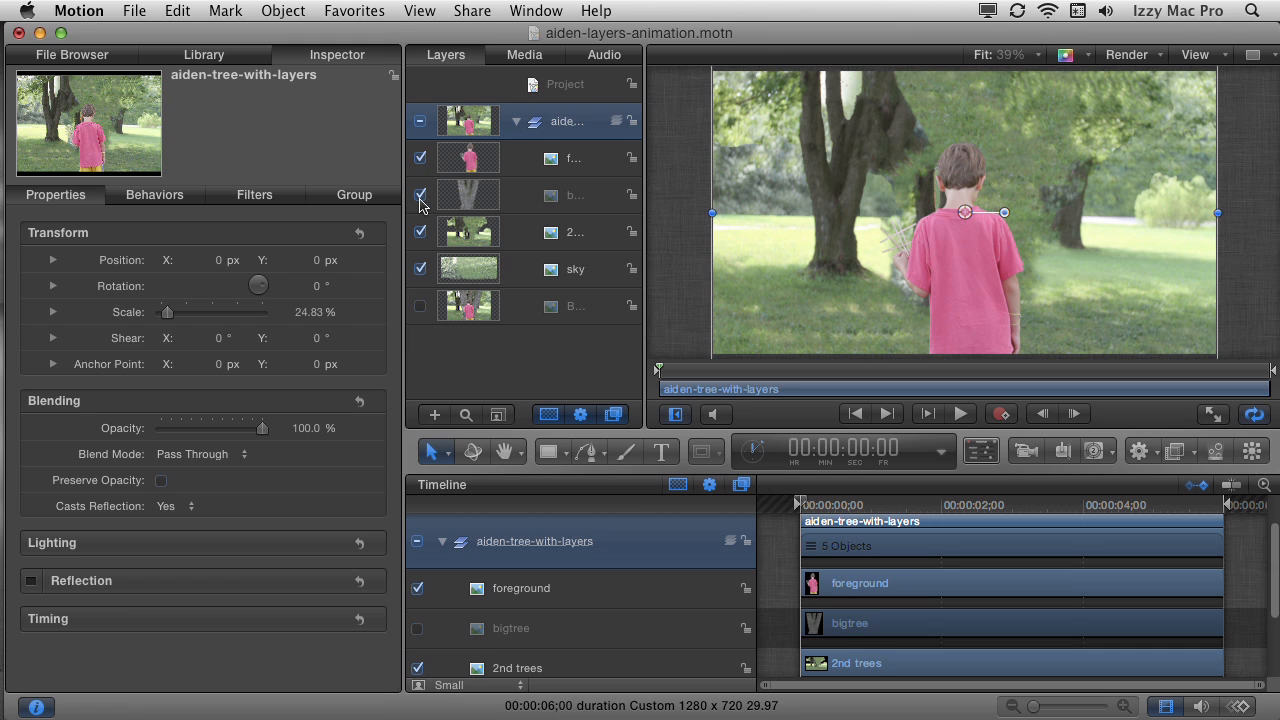
left_click(420, 196)
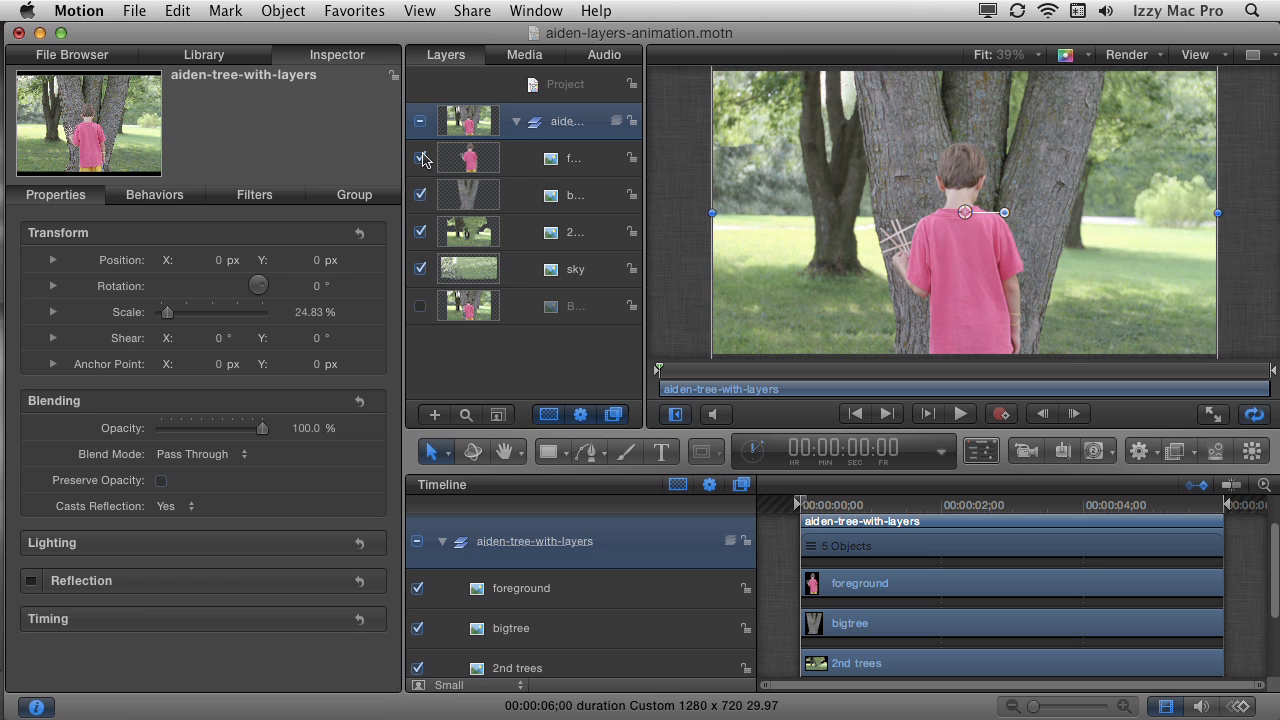
left_click(284, 11)
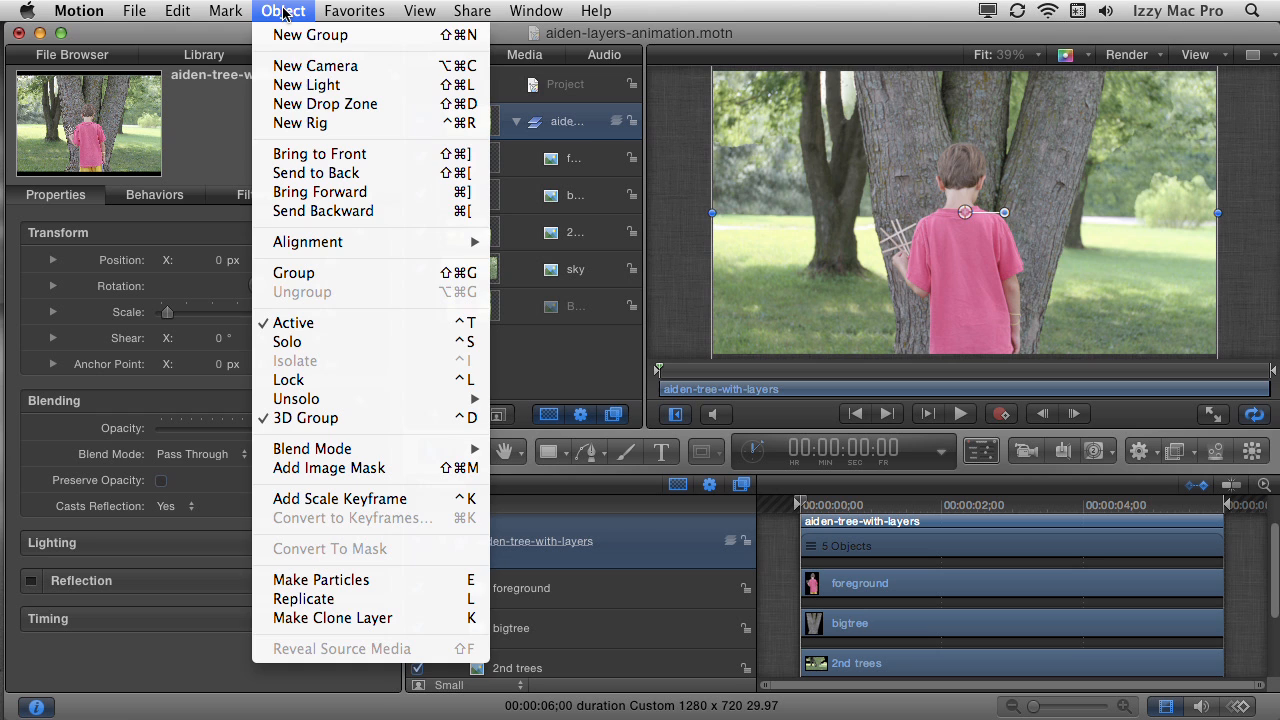
left_click(306, 66)
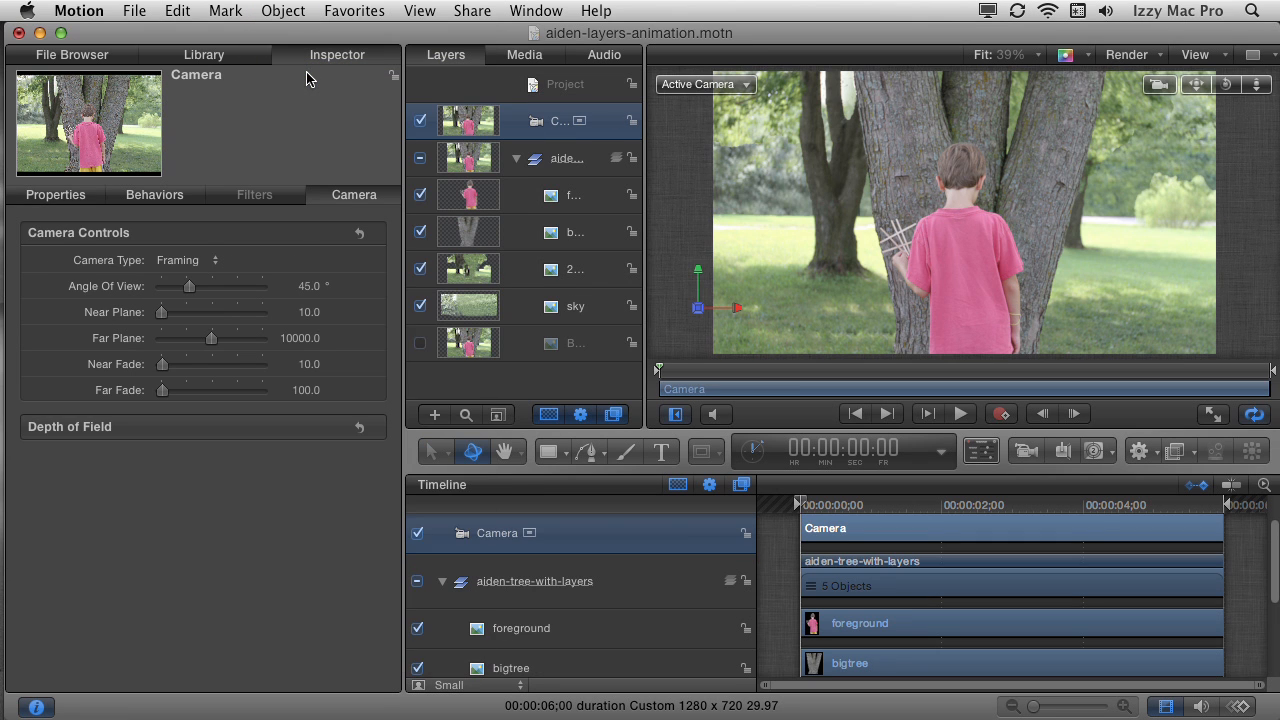
Switch to the Perspective view fitted to the canvas and move the foreground layer forward to a Z position of 1301 px
left_click_drag(663, 370, 634, 380)
mouse_move(697, 352)
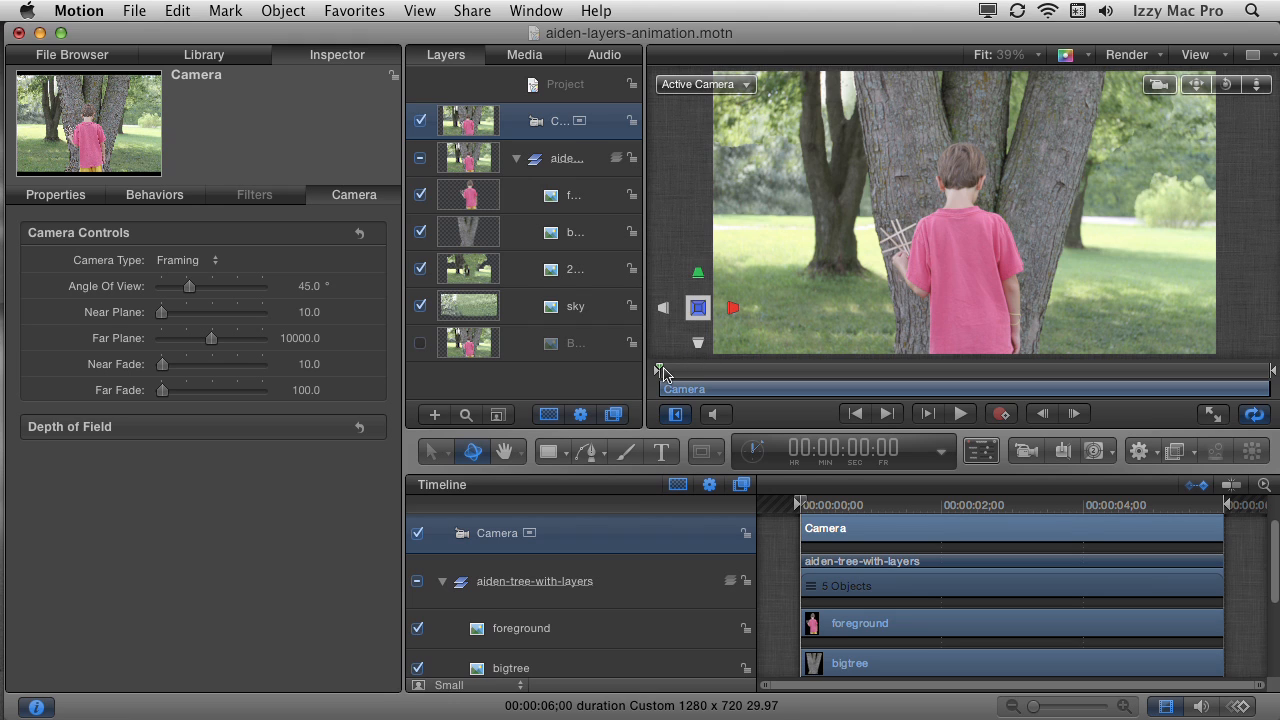
left_click(742, 88)
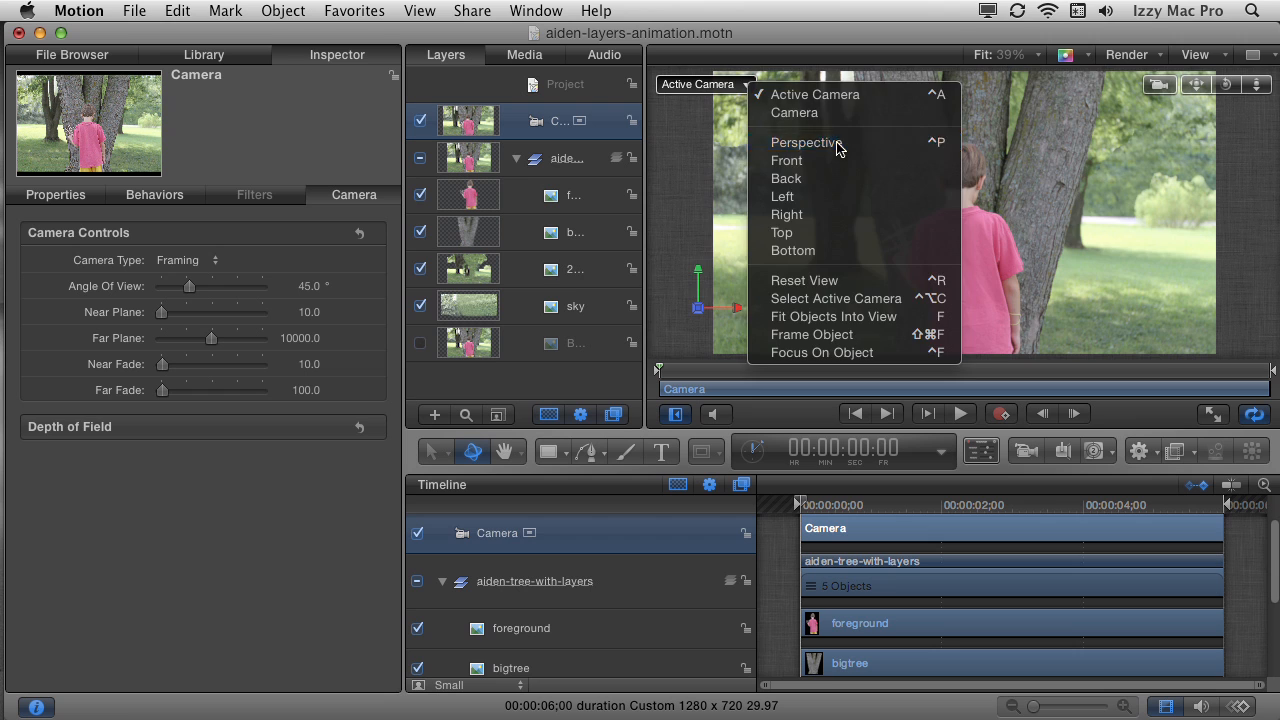
left_click(836, 146)
left_click(1022, 57)
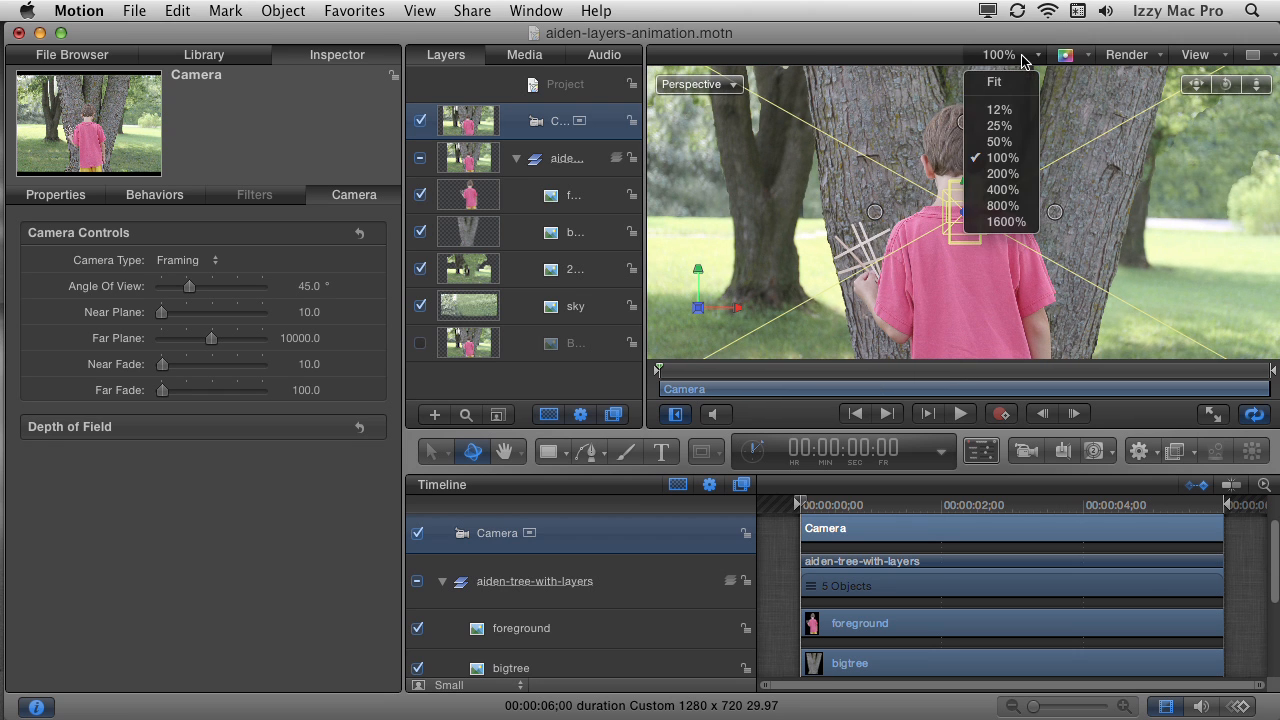
left_click(1022, 84)
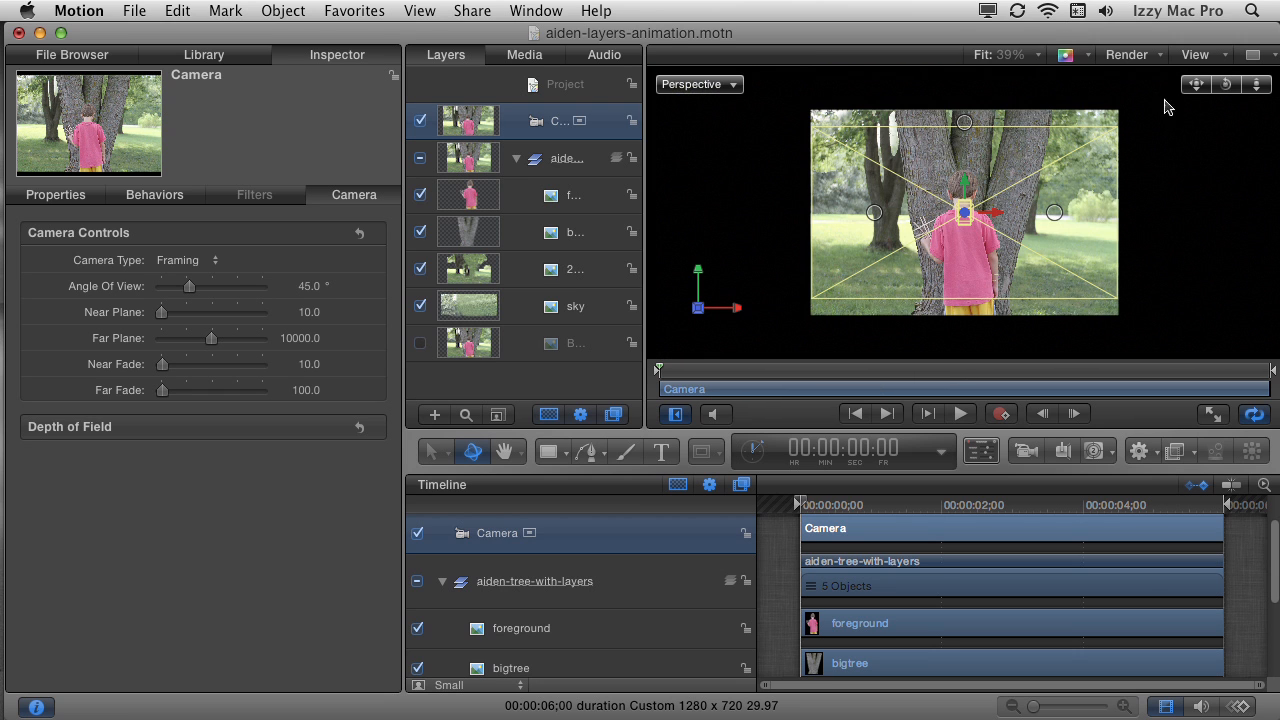
left_click_drag(1226, 84, 1022, 165)
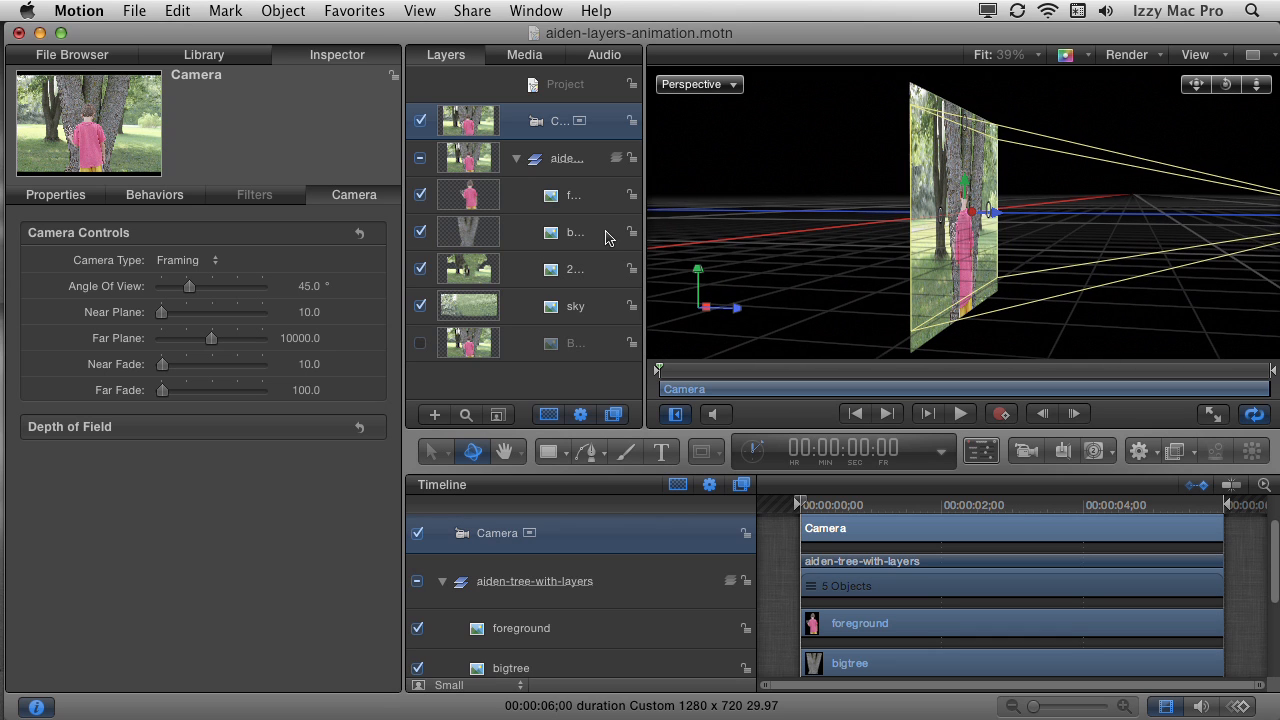
left_click(548, 198)
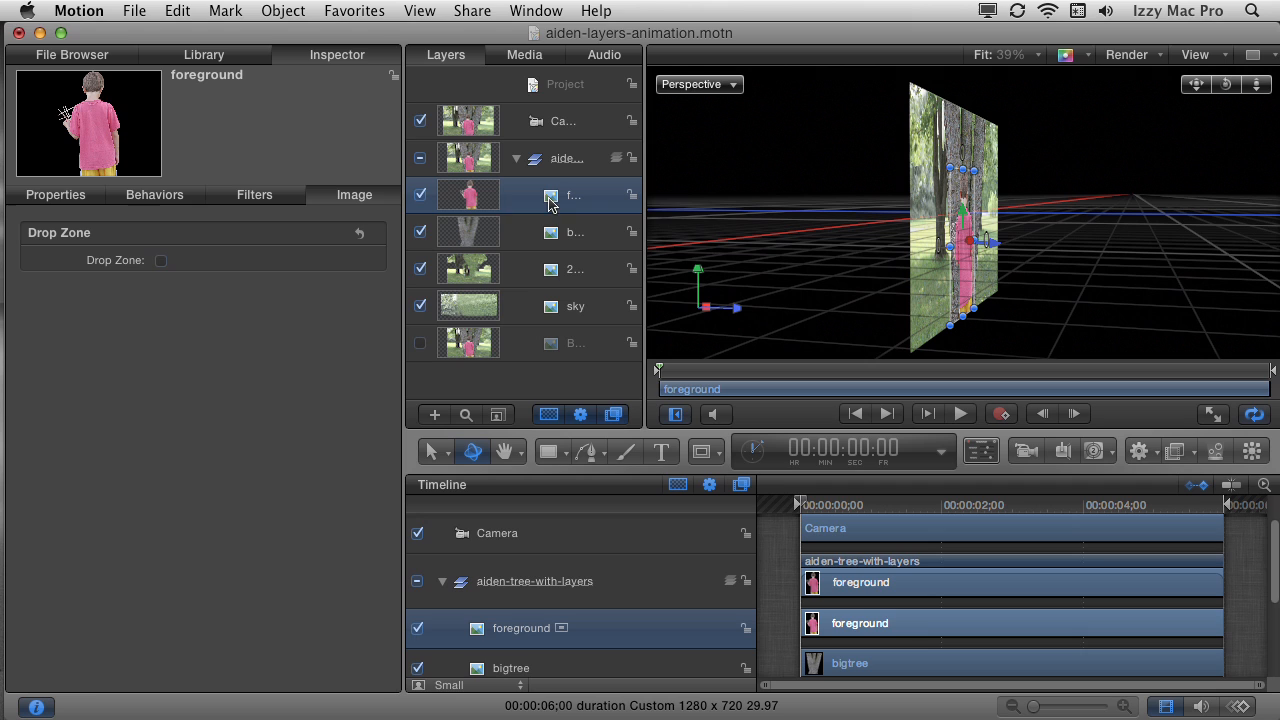
left_click(71, 196)
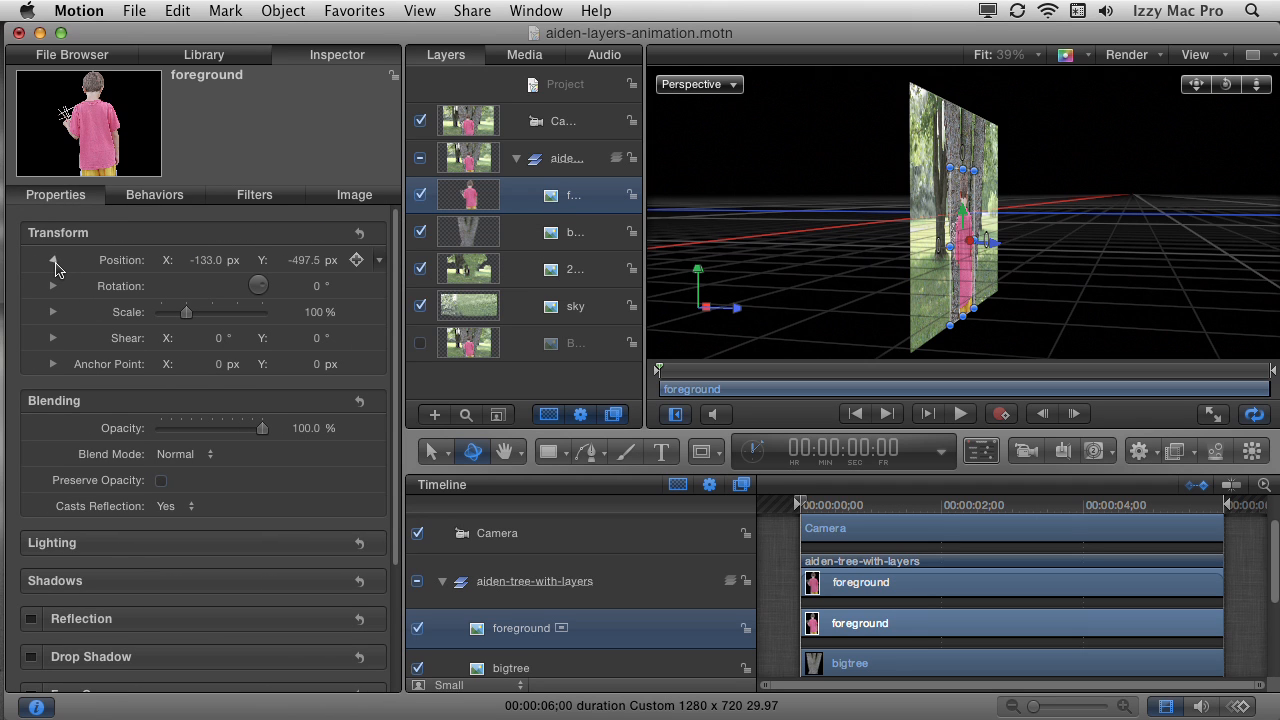
left_click(54, 262)
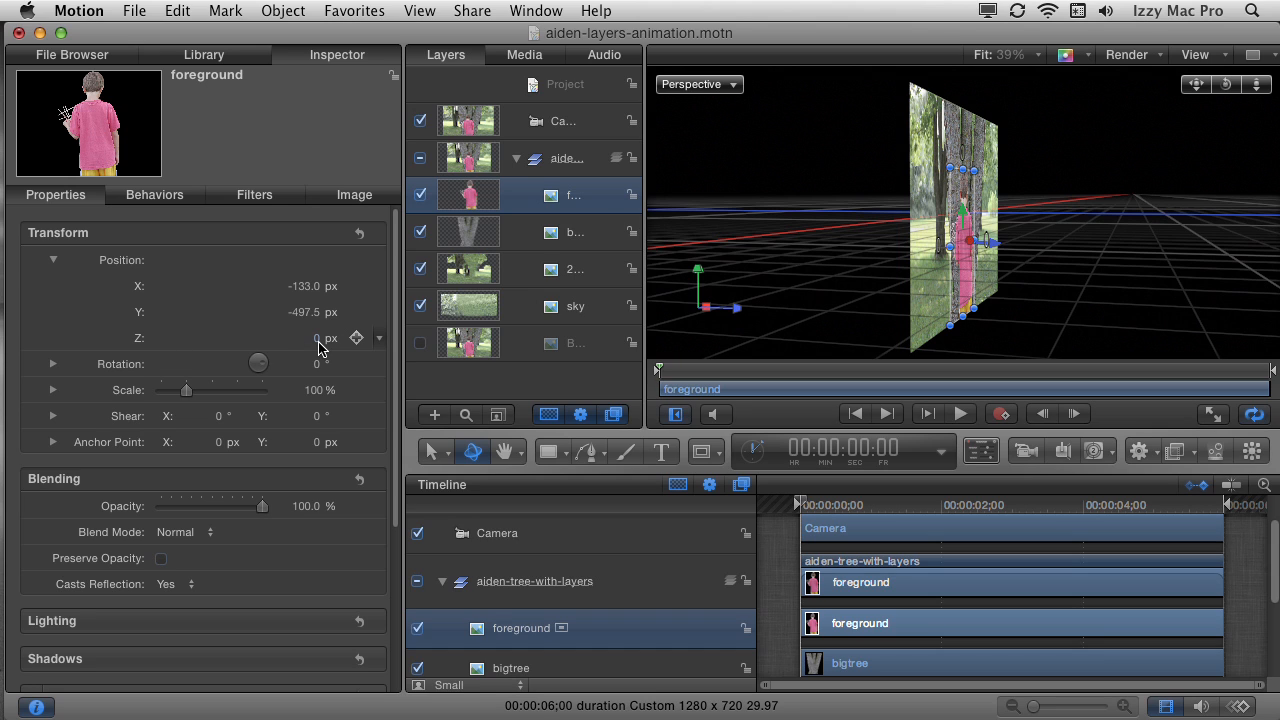
left_click_drag(320, 342, 1147, 342)
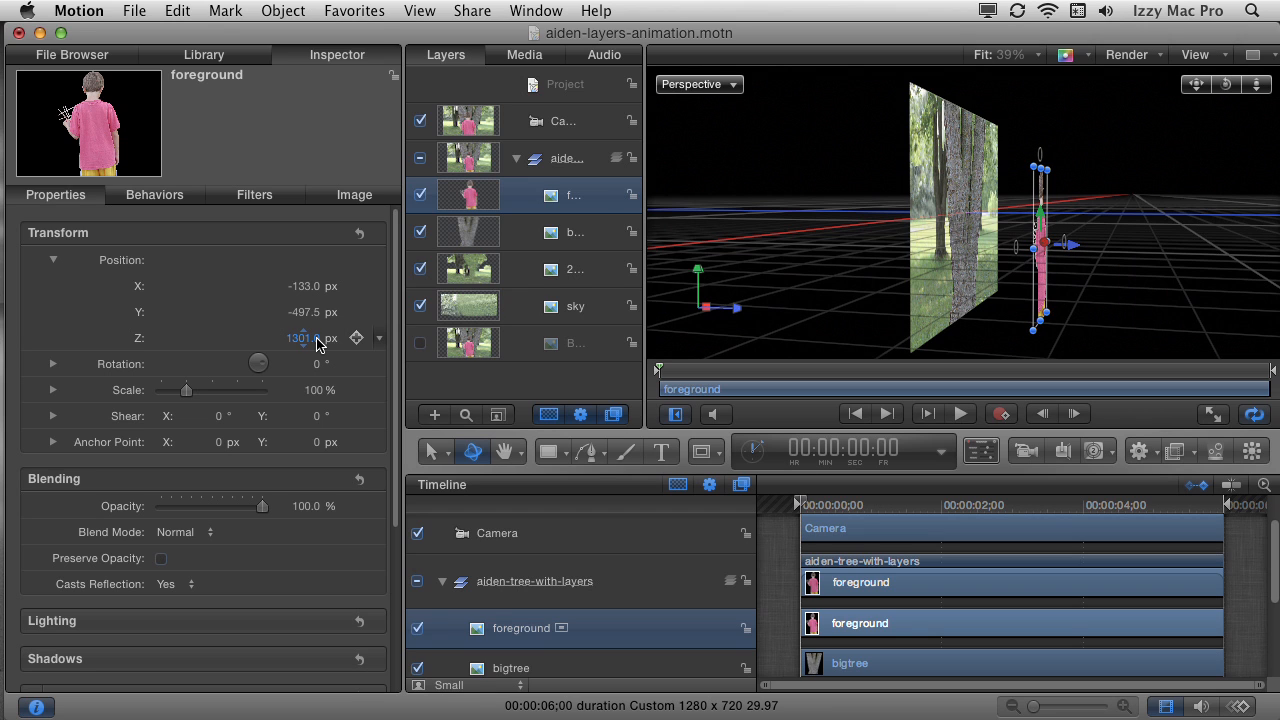
Move the bigtree layer forward to a Z position of about 860 px and the 2nd trees layer to about 271 px
left_click(556, 233)
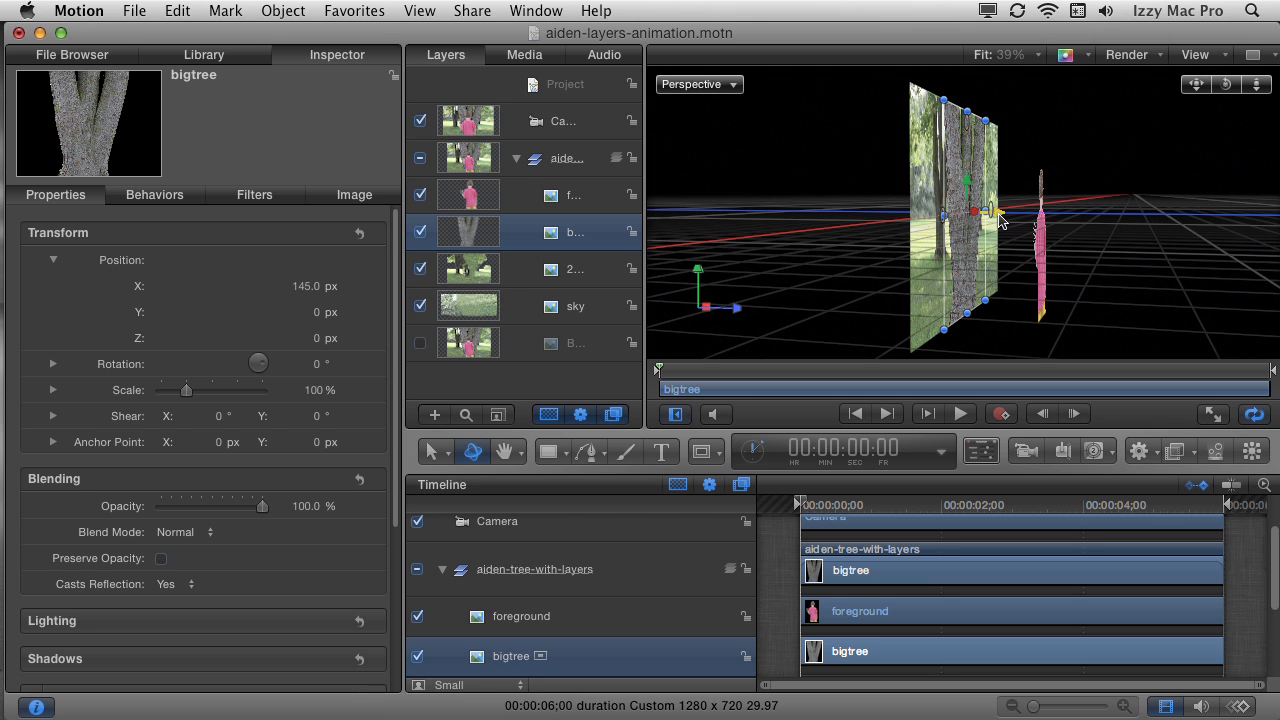
left_click_drag(1001, 219, 1049, 219)
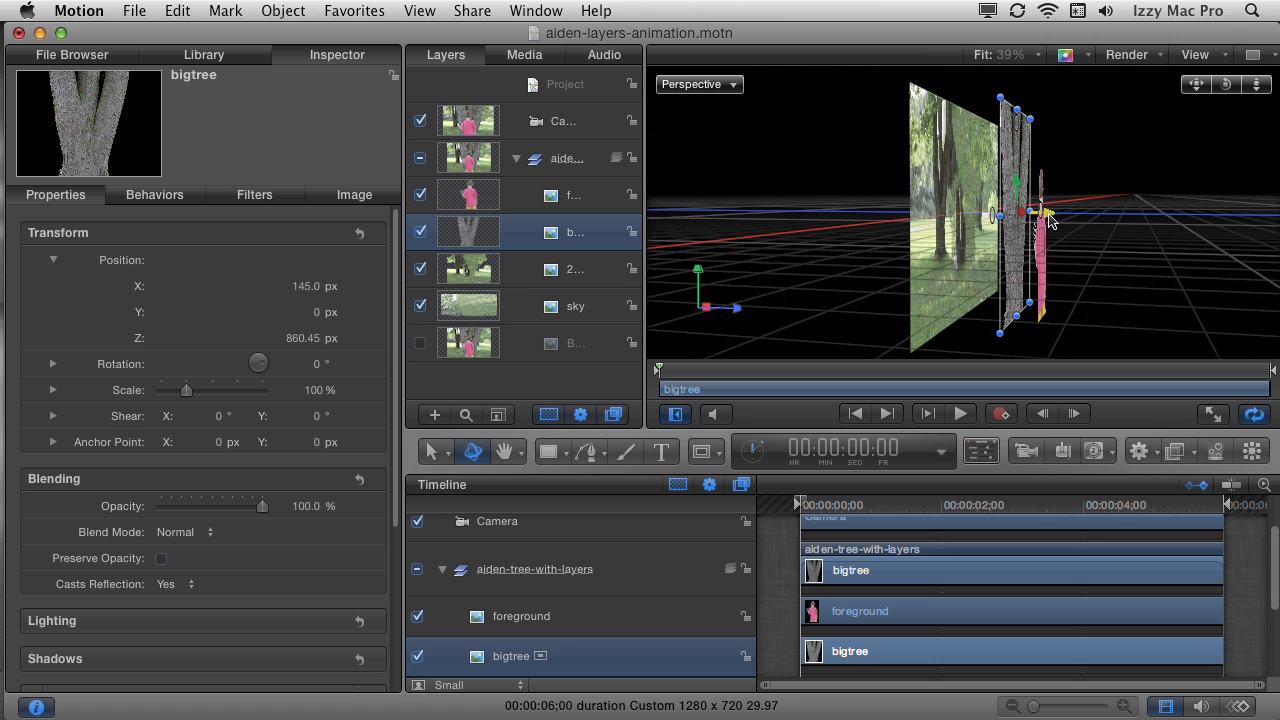
left_click(548, 273)
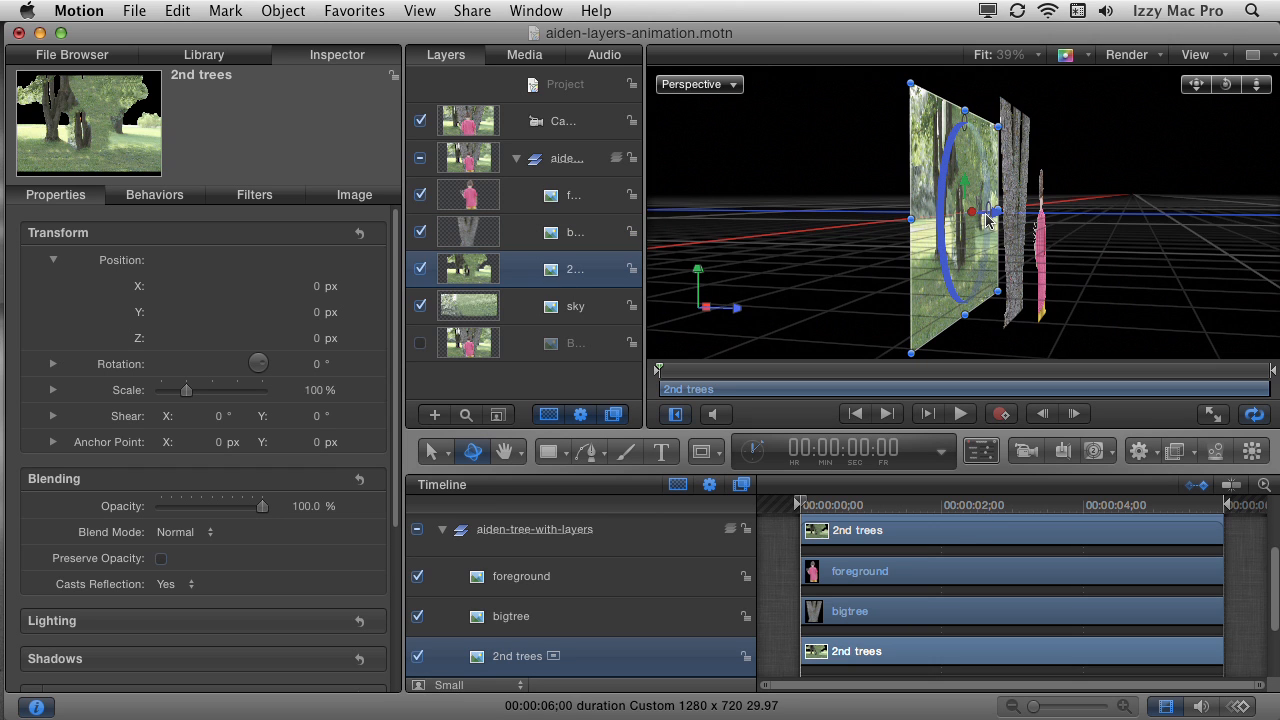
mouse_move(996, 218)
left_mouse_down()
mouse_move(1028, 220)
mouse_move(1013, 218)
left_mouse_up()
Check the layer spacing in the Perspective and Active Camera views, and try other Z positions for the foreground layer
mouse_move(1226, 84)
left_mouse_down()
mouse_move(1070, 84)
mouse_move(1222, 84)
mouse_move(1176, 84)
mouse_move(1210, 74)
mouse_move(1225, 76)
mouse_move(1150, 82)
mouse_move(1230, 88)
left_mouse_up()
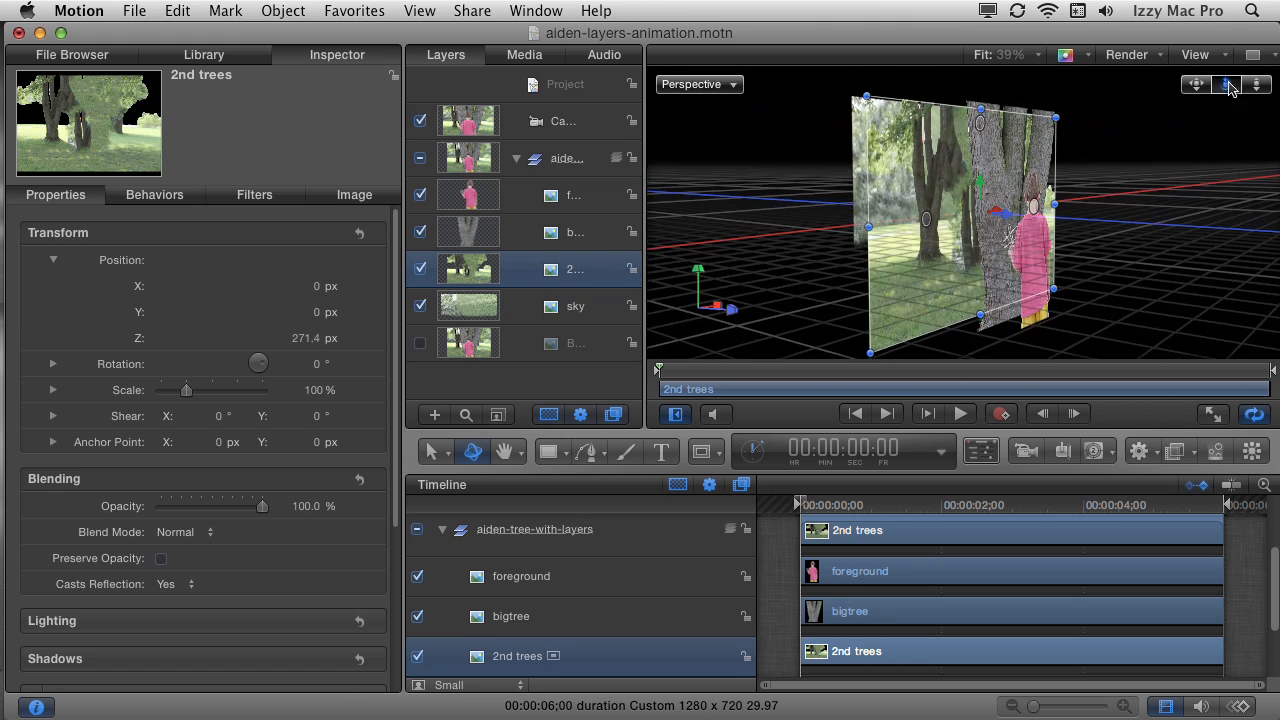
left_click(710, 86)
left_click(735, 99)
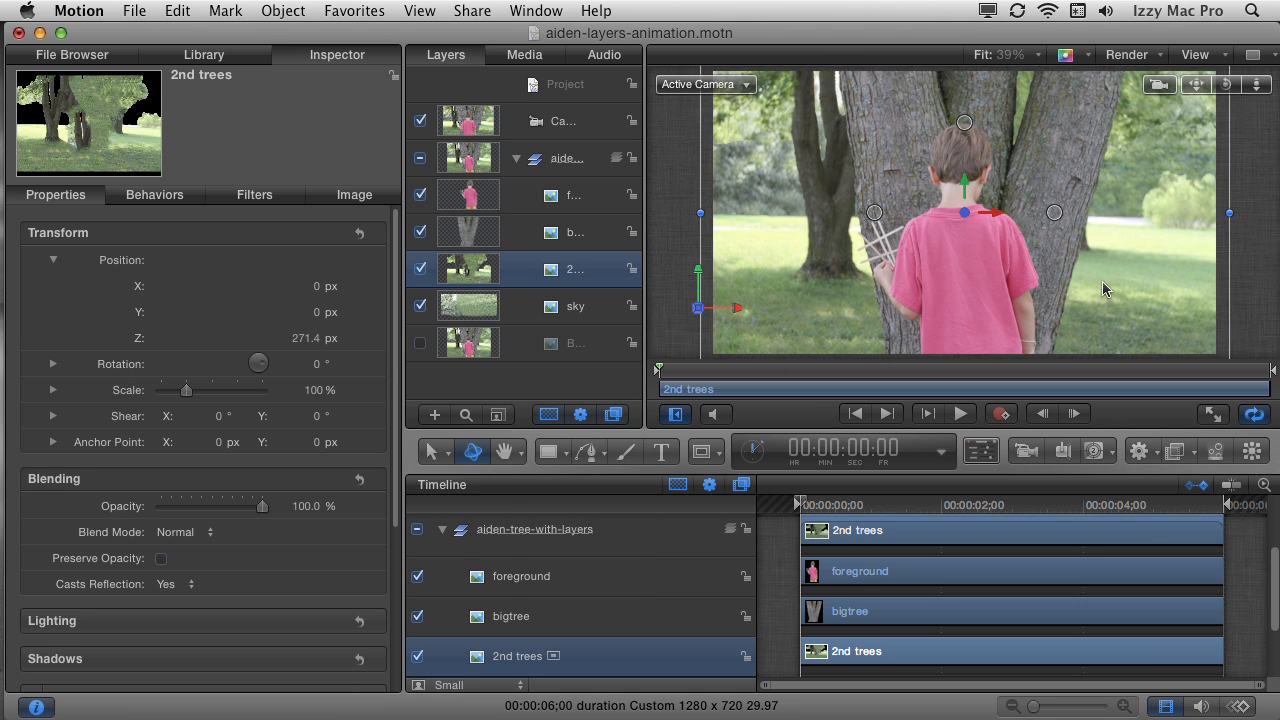
left_click(512, 198)
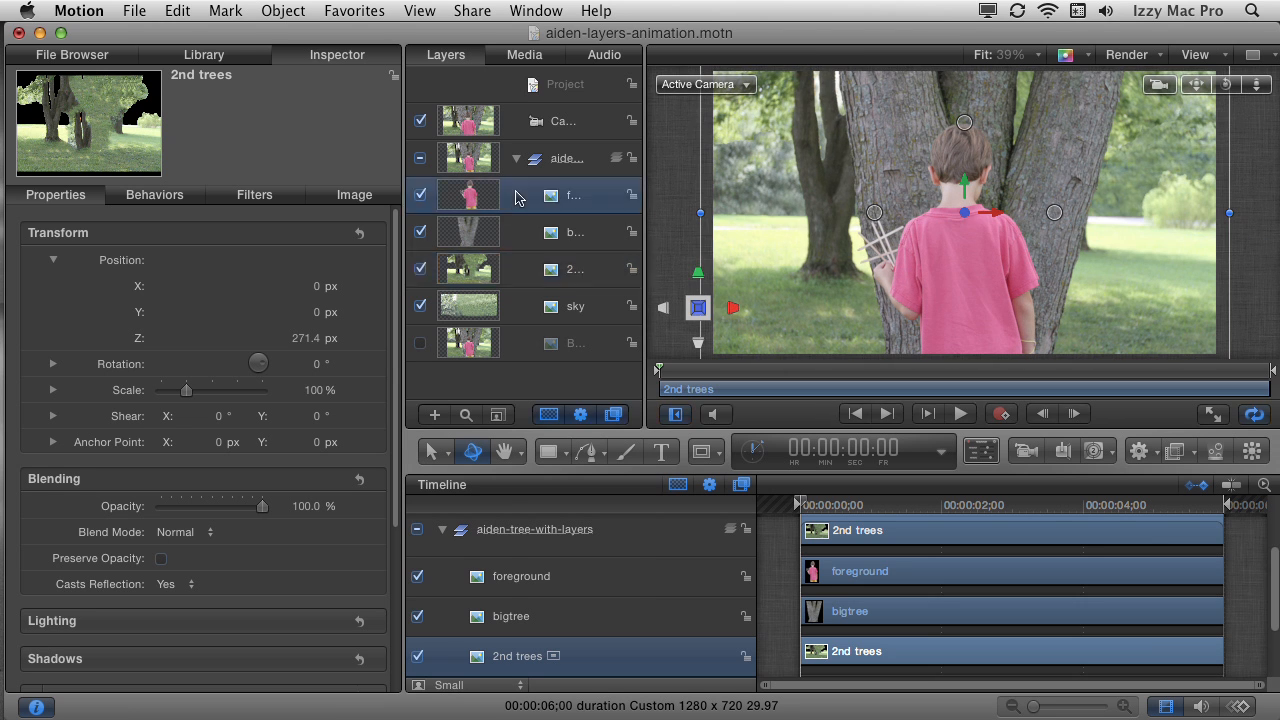
mouse_move(302, 343)
left_mouse_down()
mouse_move(337, 343)
mouse_move(300, 345)
left_mouse_up()
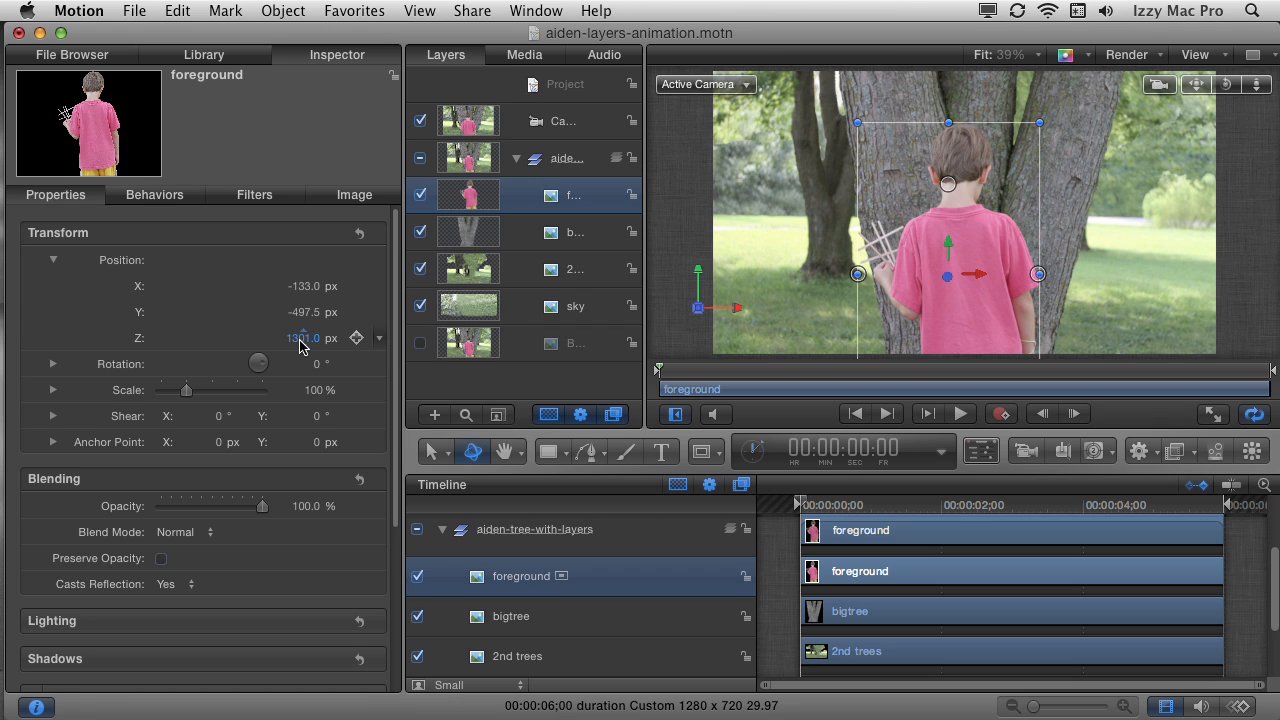
left_click_drag(305, 345, 305, 345)
Keyframe the camera's Z position at 98.76 px on the first frame and -153.24 px at 00:00:05:29
left_click(549, 124)
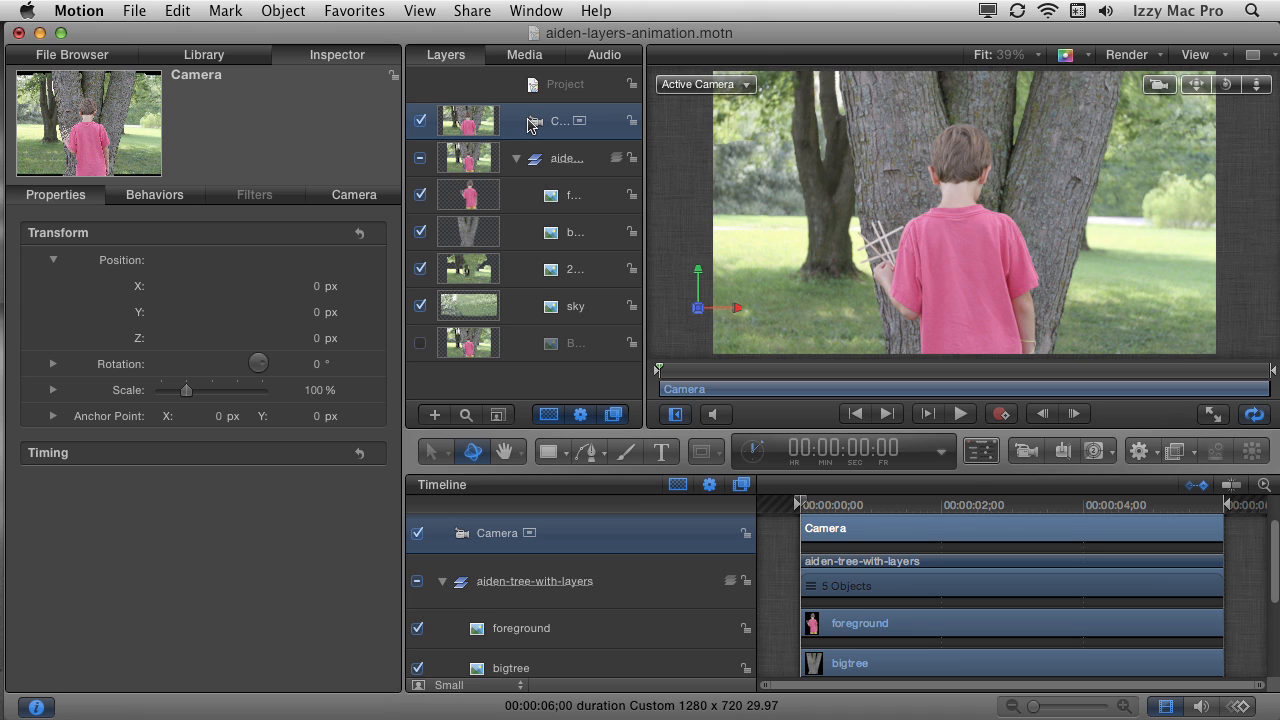
mouse_move(665, 374)
left_mouse_down()
mouse_move(711, 371)
mouse_move(660, 374)
left_mouse_up()
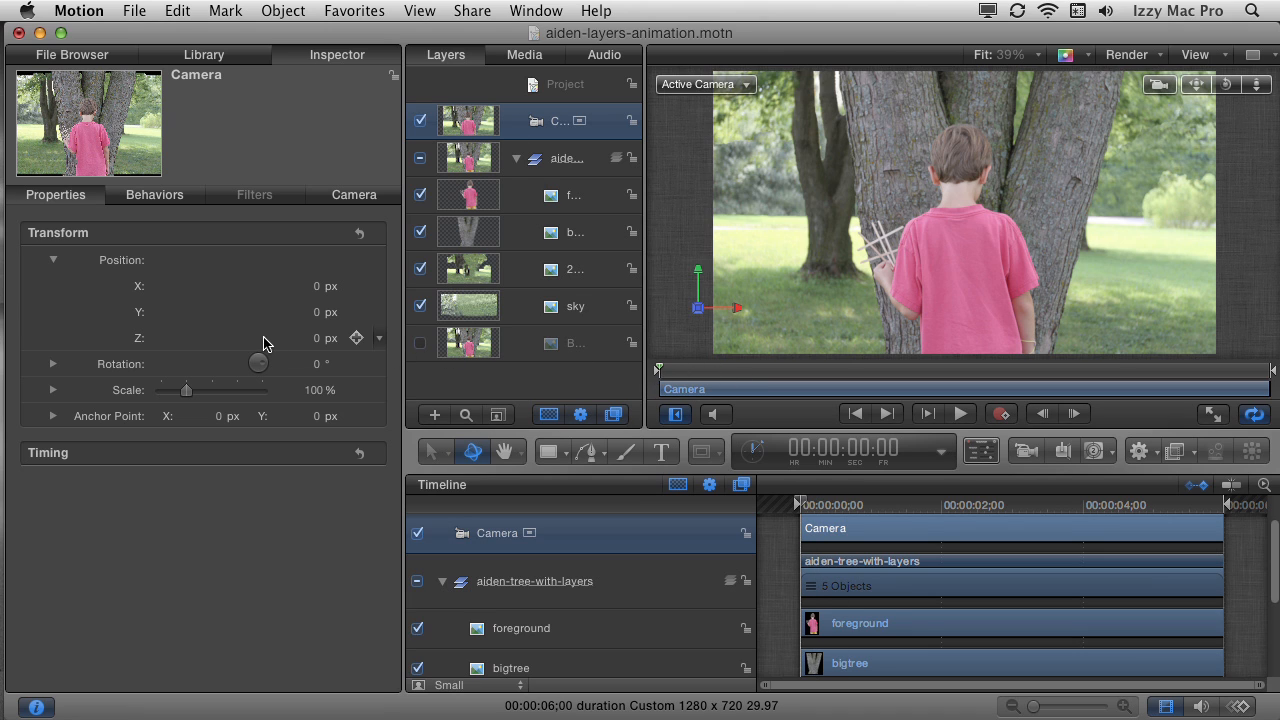
left_click(357, 338)
left_click_drag(305, 338, 305, 338)
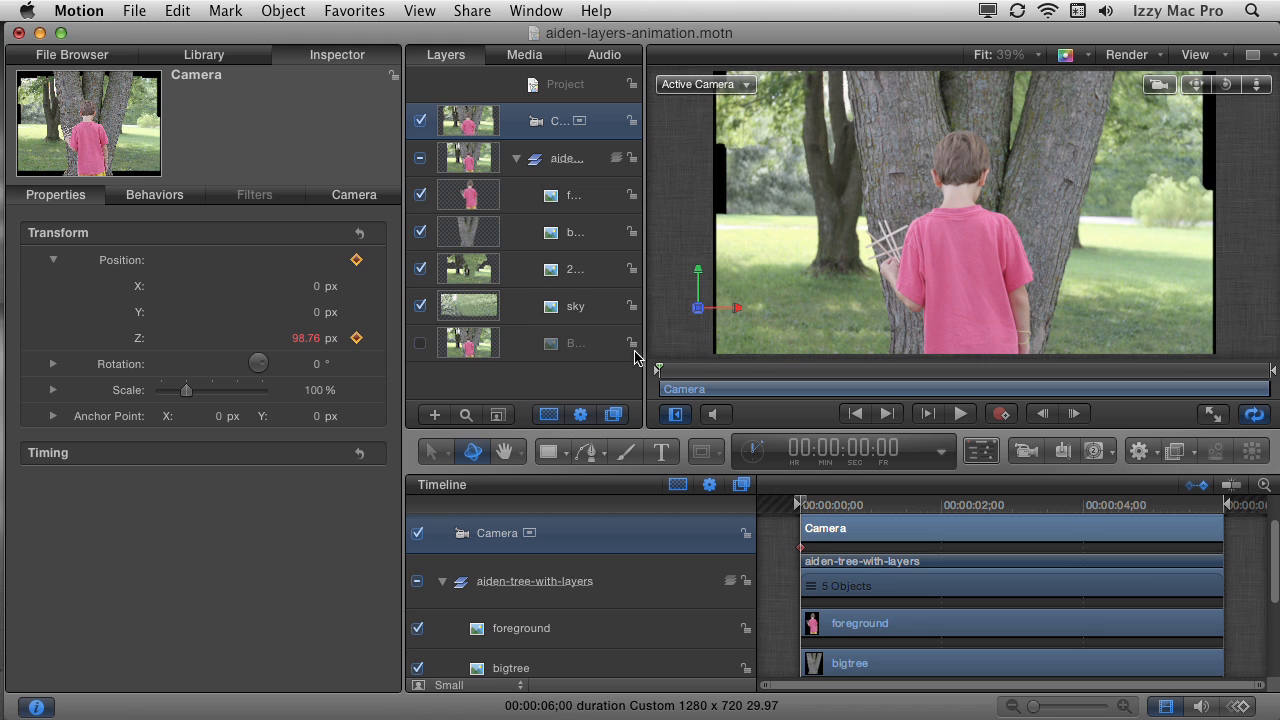
left_click_drag(689, 369, 1268, 383)
mouse_move(350, 338)
mouse_move(310, 344)
left_mouse_down()
mouse_move(190, 344)
mouse_move(318, 338)
left_mouse_up()
Keyframe the camera's Z rotation at -3.7° on the first frame and 4.3° at 00:00:05:29
left_click_drag(790, 377, 660, 383)
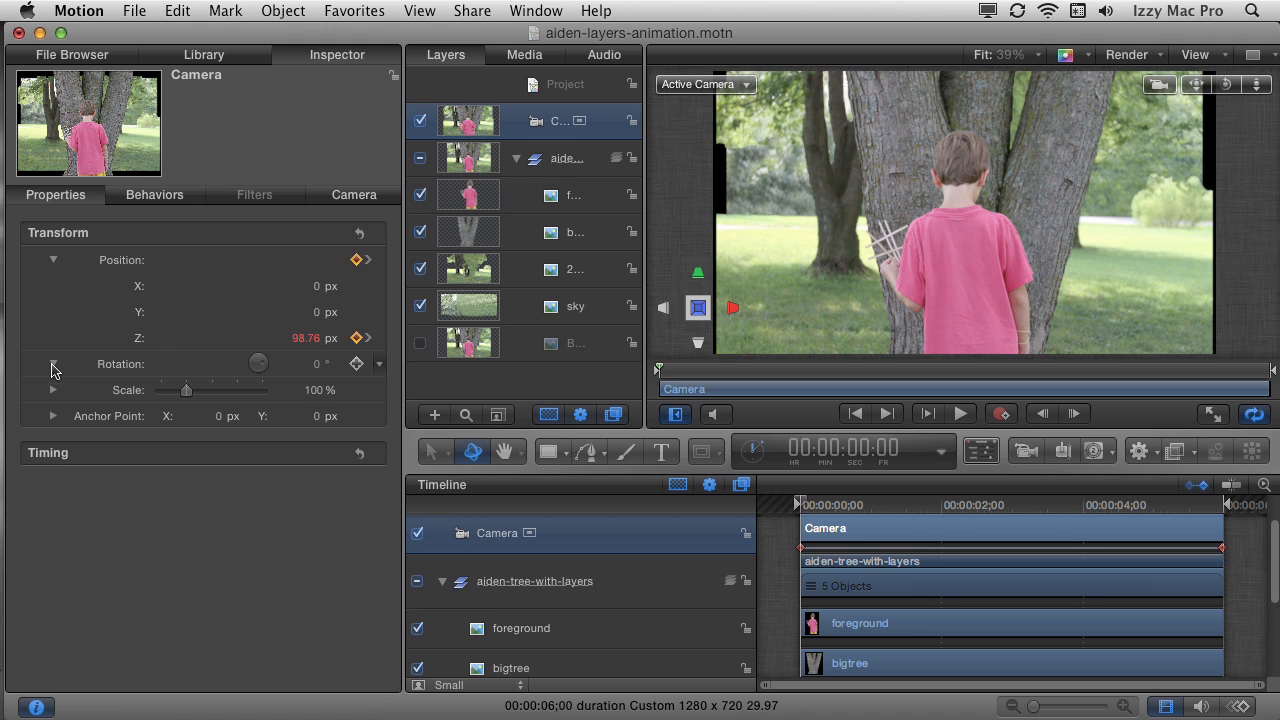
left_click(53, 366)
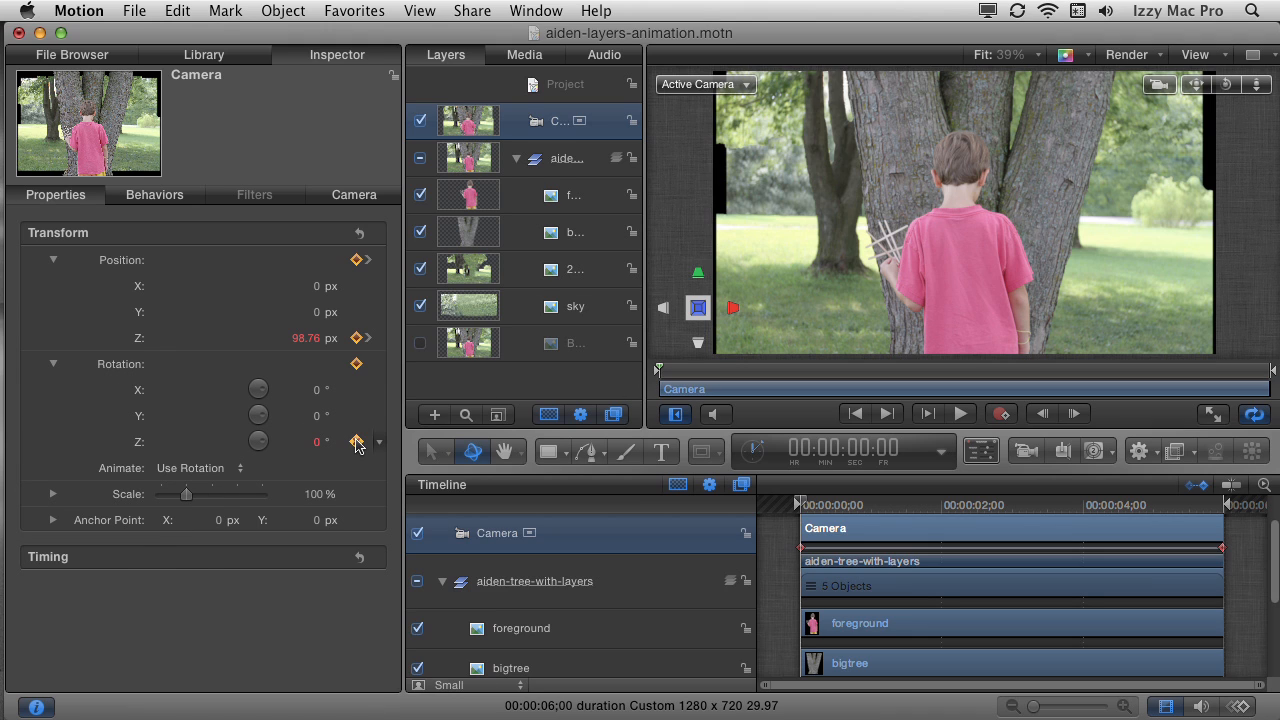
left_click_drag(310, 447, 286, 447)
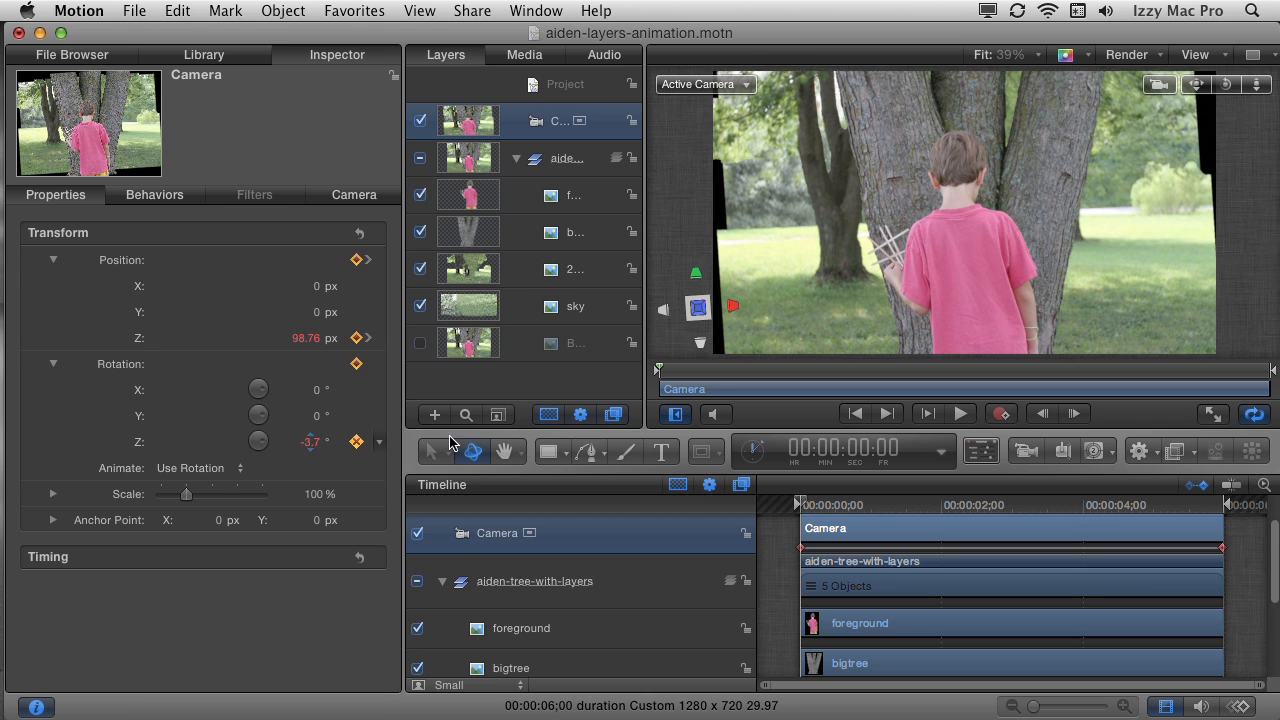
left_click_drag(687, 372, 1262, 372)
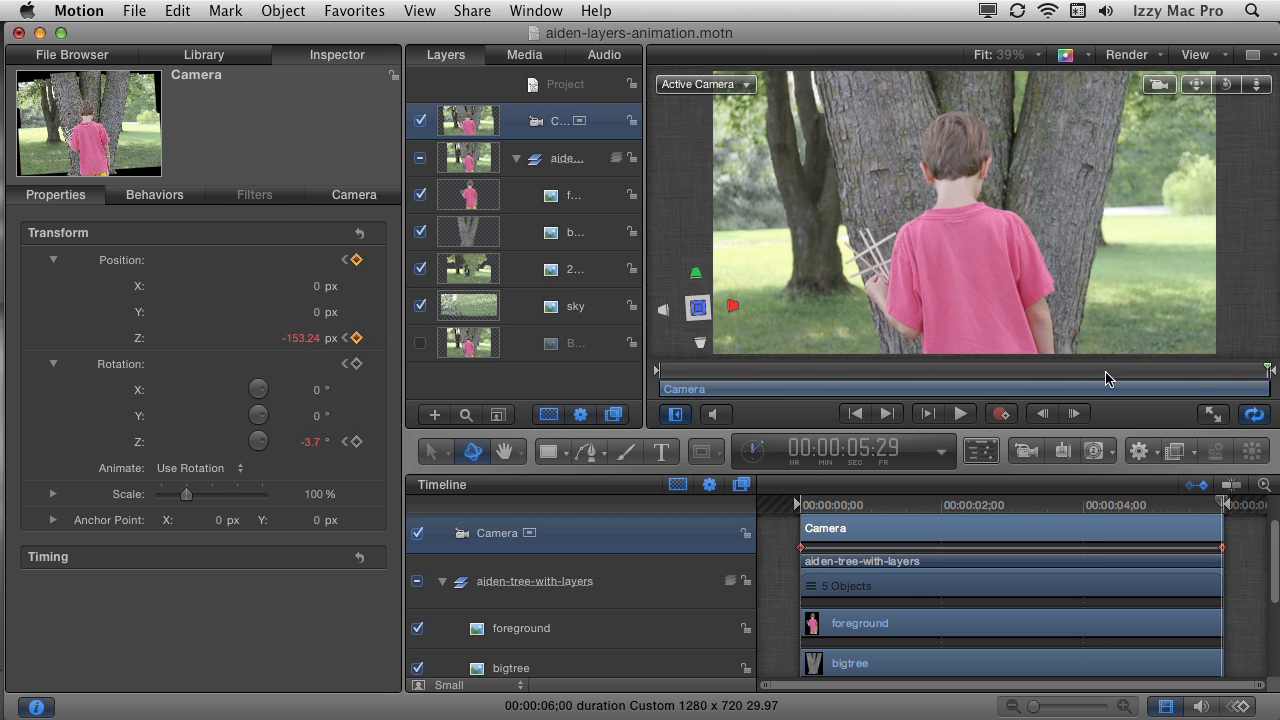
mouse_move(310, 445)
left_mouse_down()
mouse_move(330, 445)
mouse_move(315, 445)
left_mouse_up()
Keyframe the camera's Y rotation at -2° on the first frame and 2° at 00:00:05:29, and scrub through the move
left_click_drag(723, 371, 650, 390)
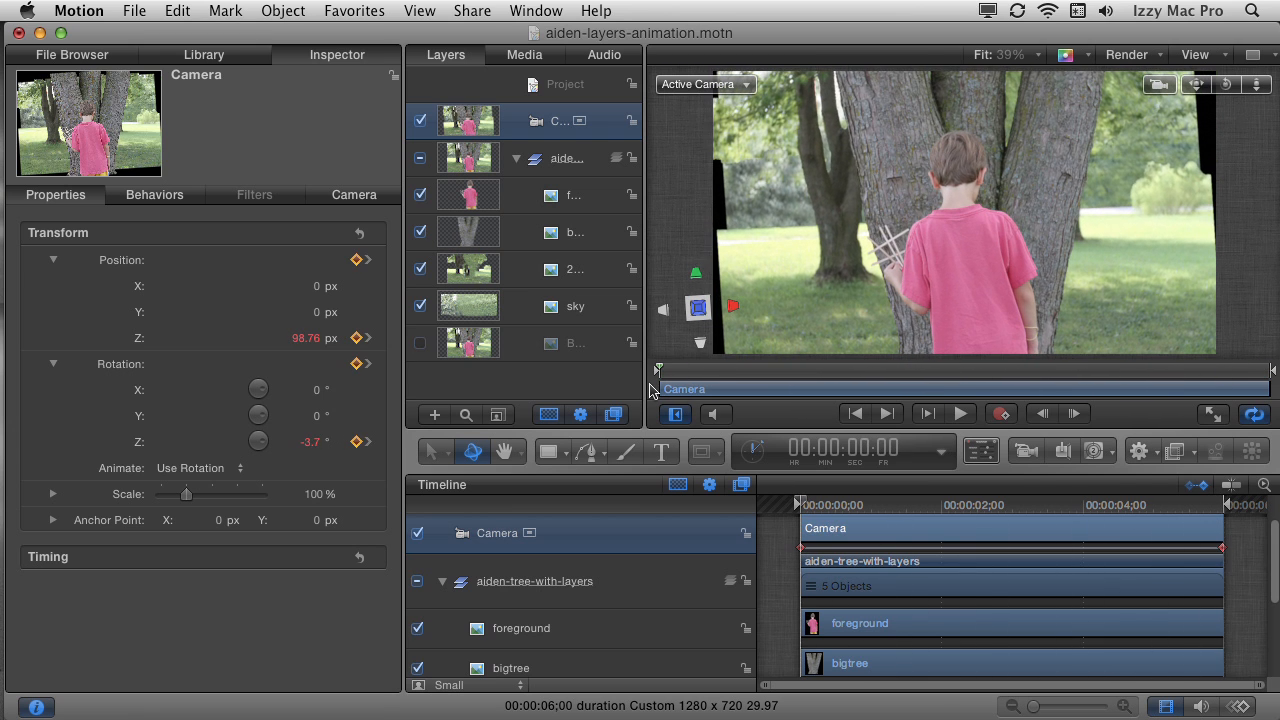
mouse_move(352, 424)
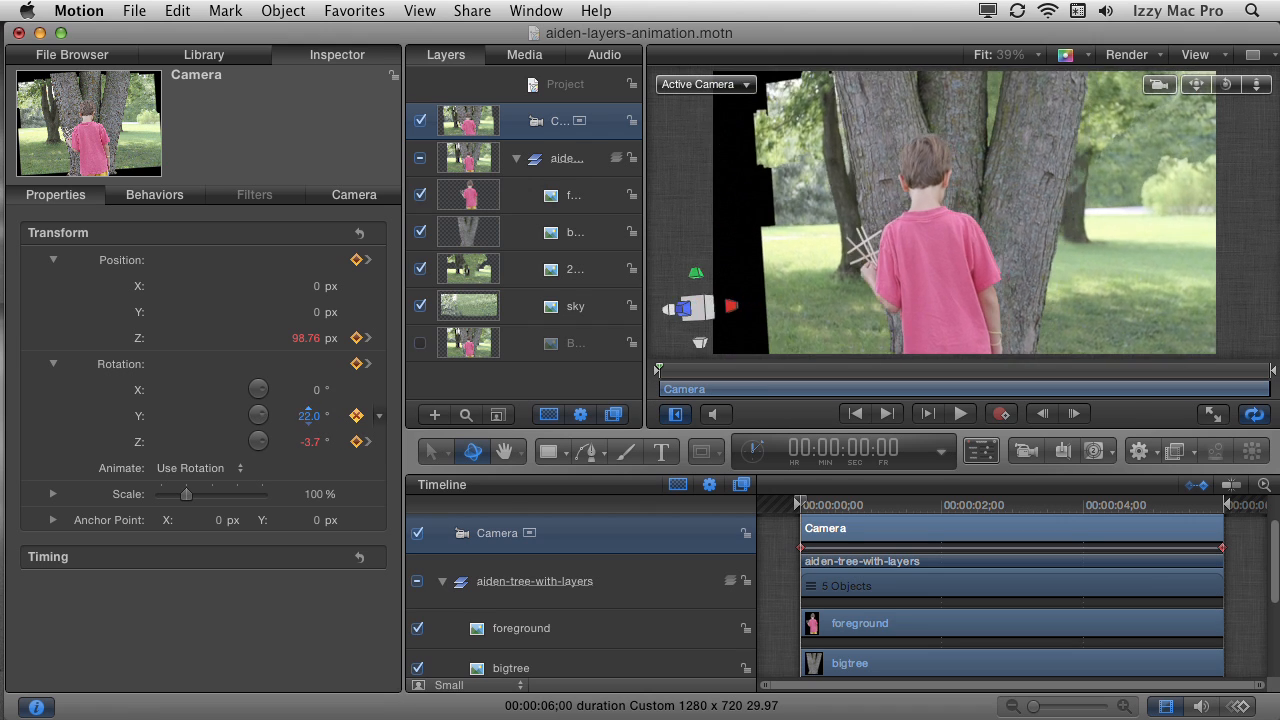
left_click_drag(307, 421, 317, 414)
left_click_drag(660, 369, 1268, 372)
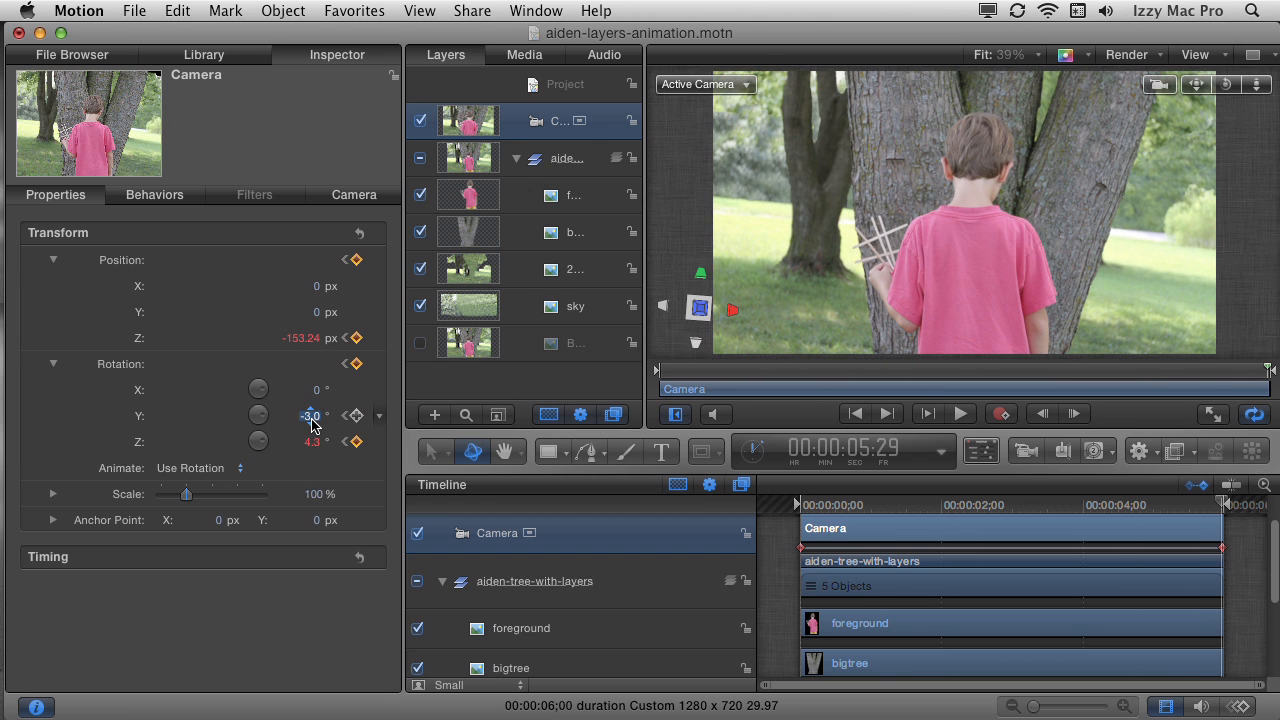
key("Return")
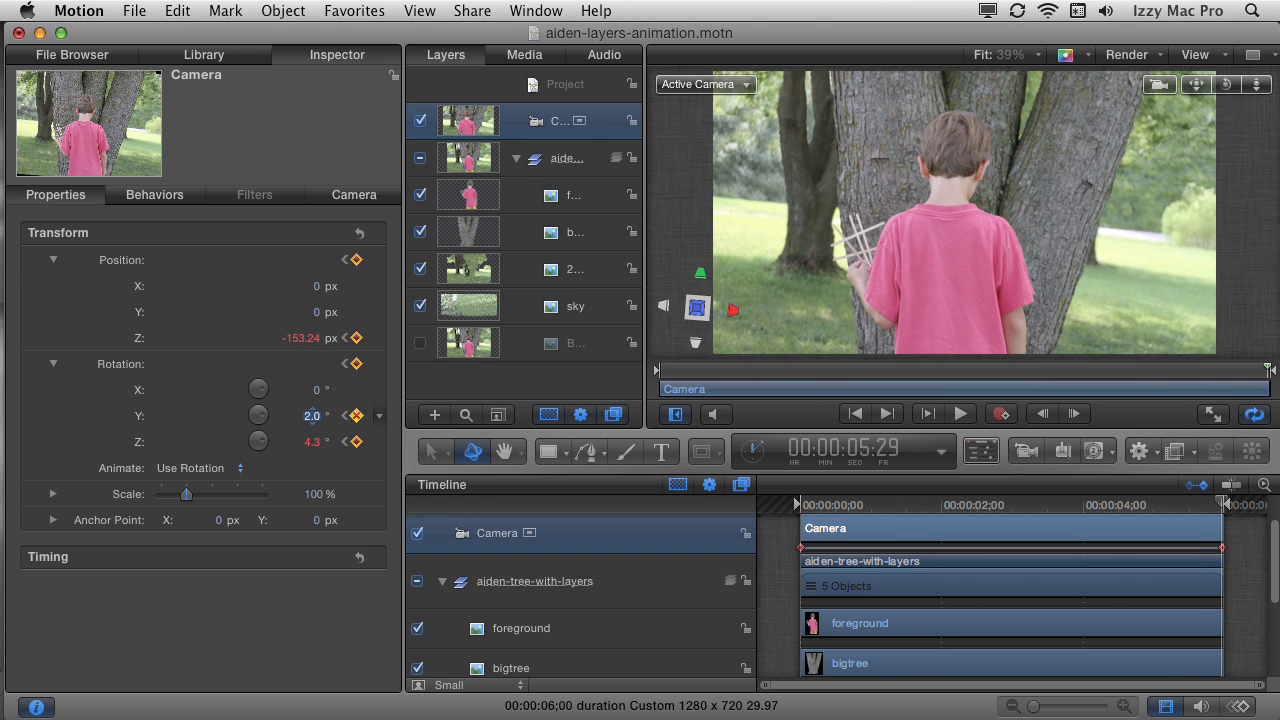
left_click(670, 372)
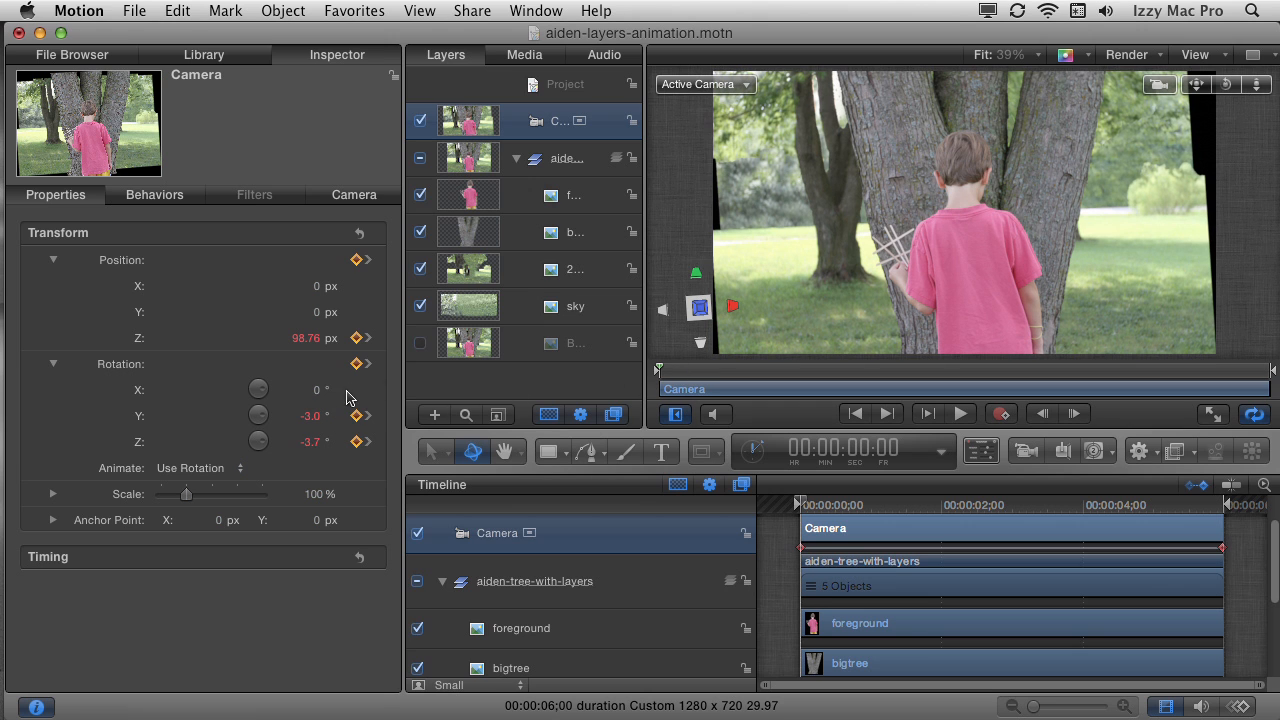
double_click(309, 415)
type("-2")
key("Return")
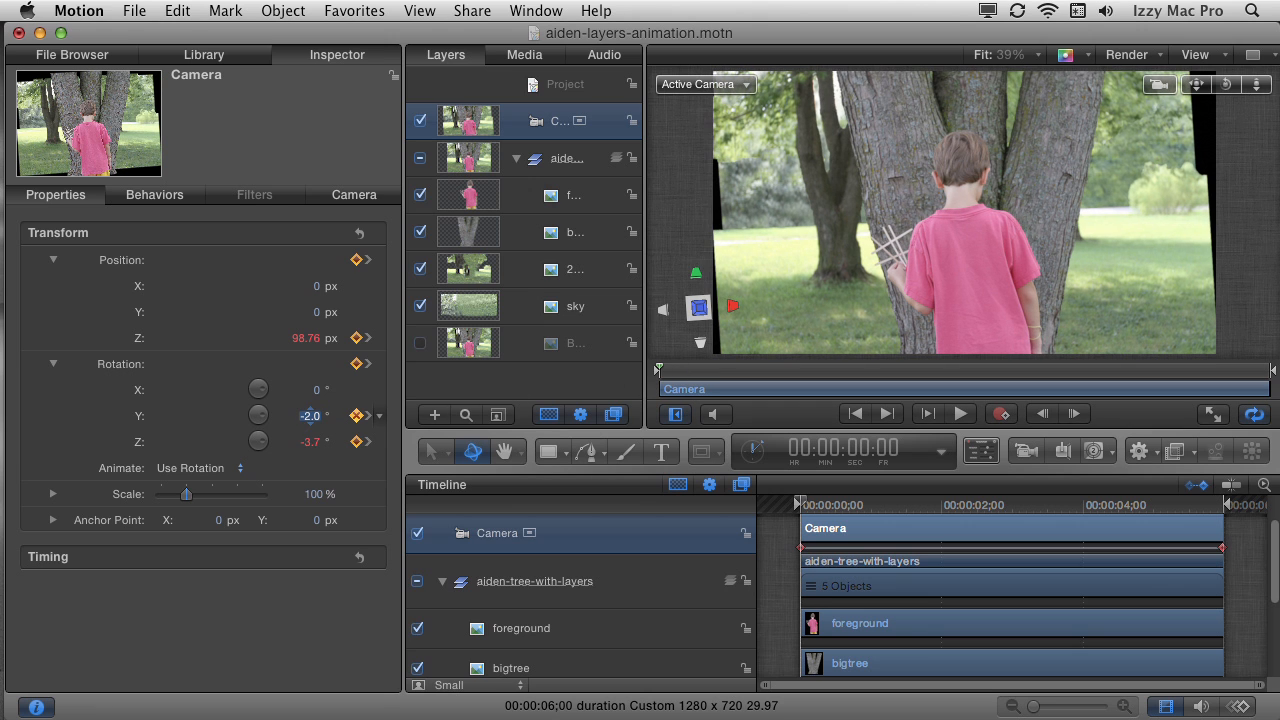
left_click_drag(700, 376, 975, 369)
left_click_drag(1064, 369, 652, 404)
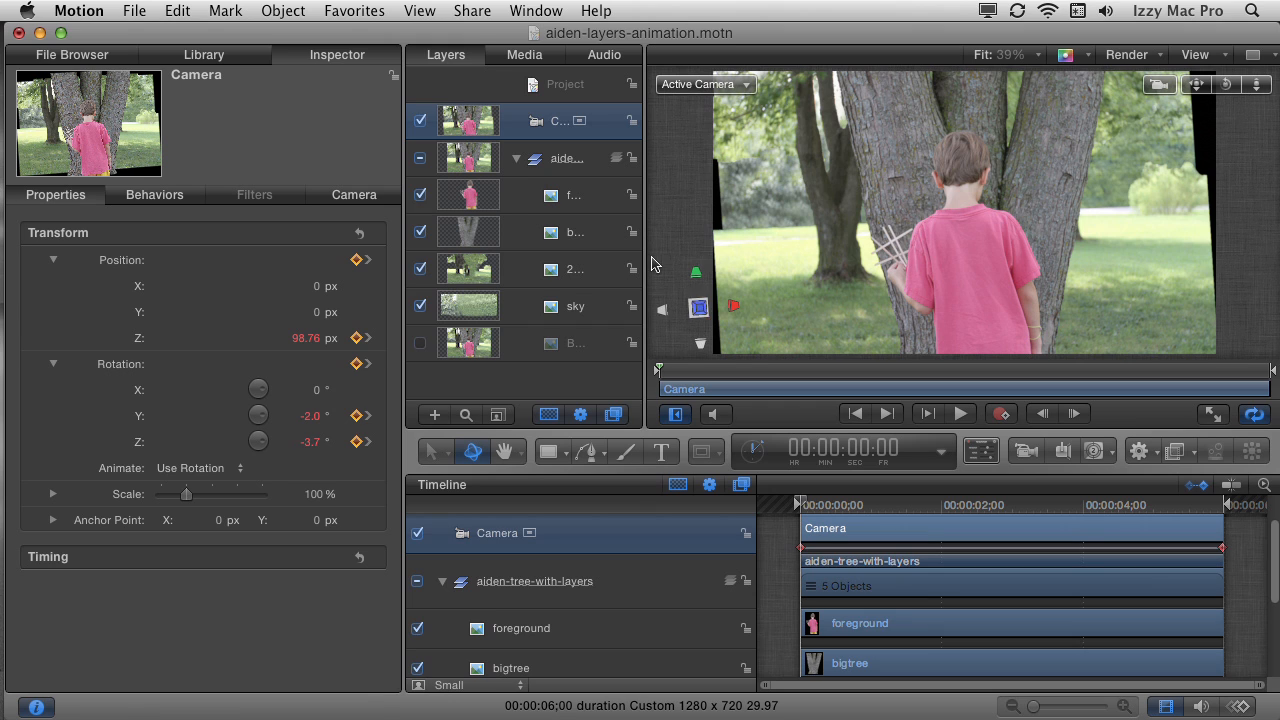
Scale the sky layer to 112% and the 2nd trees layer to 104% to cover the black edges on the first frame
left_click(550, 310)
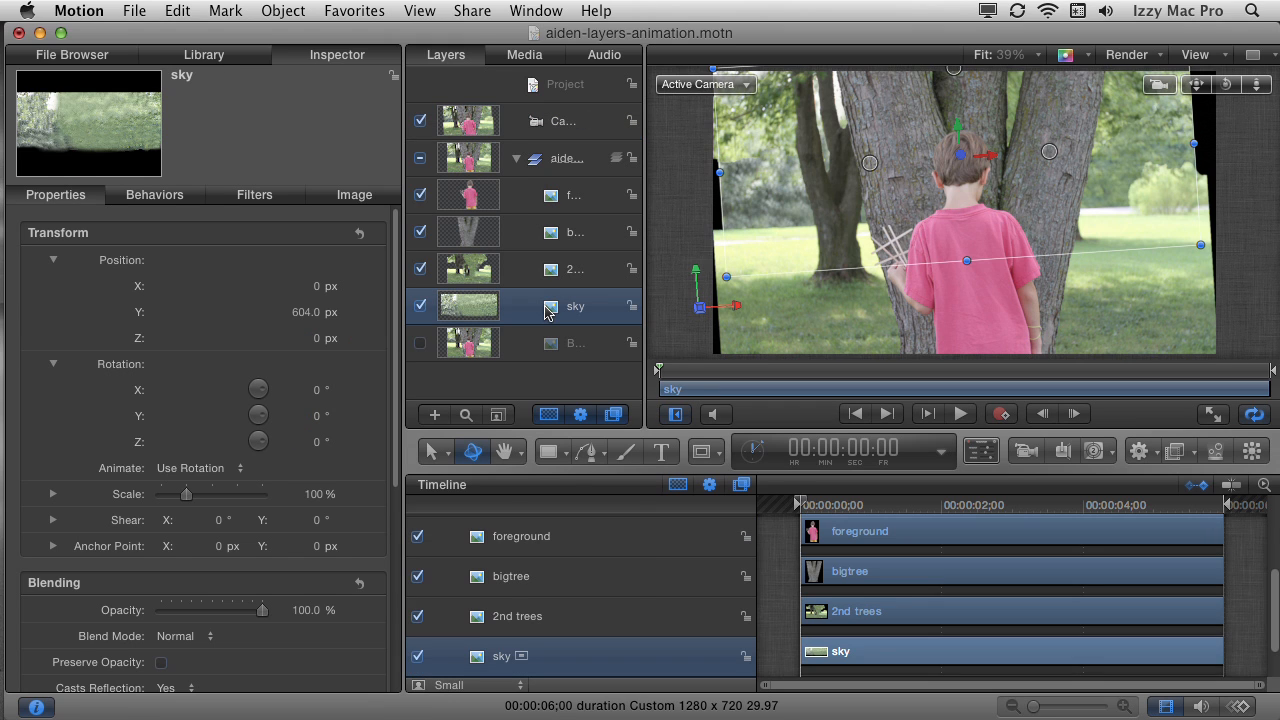
left_click_drag(314, 494, 315, 494)
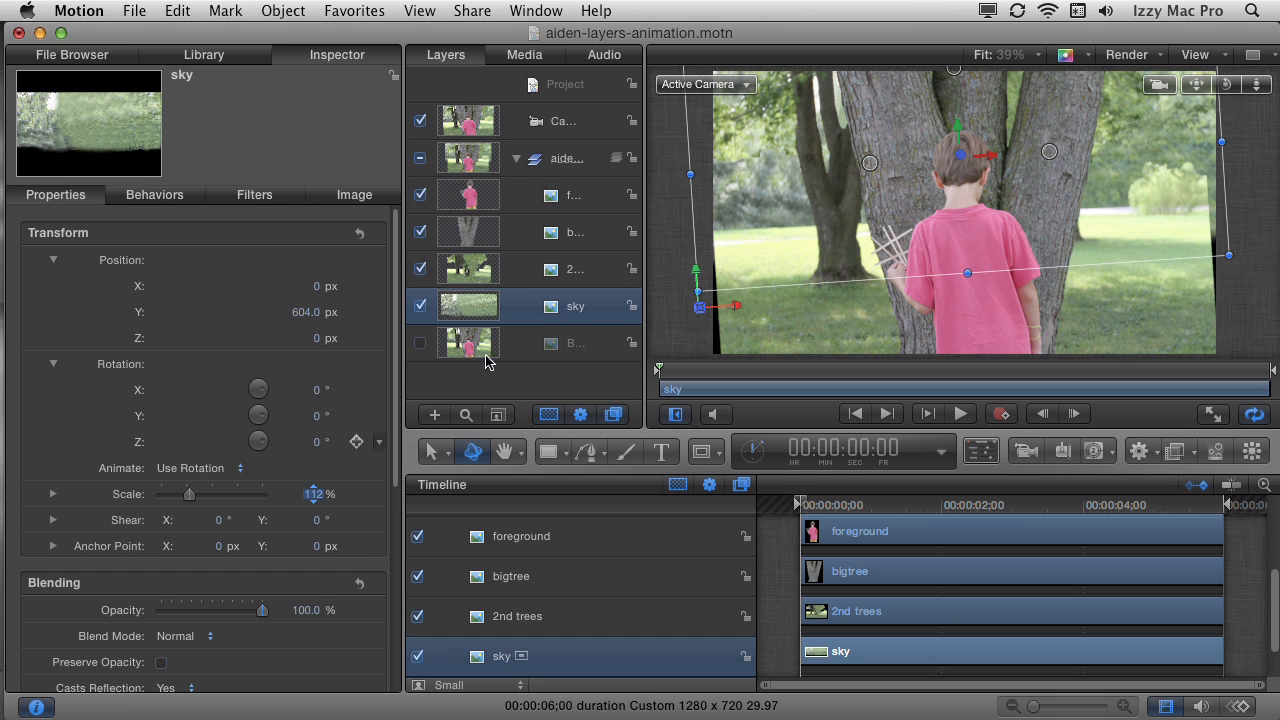
left_click(548, 282)
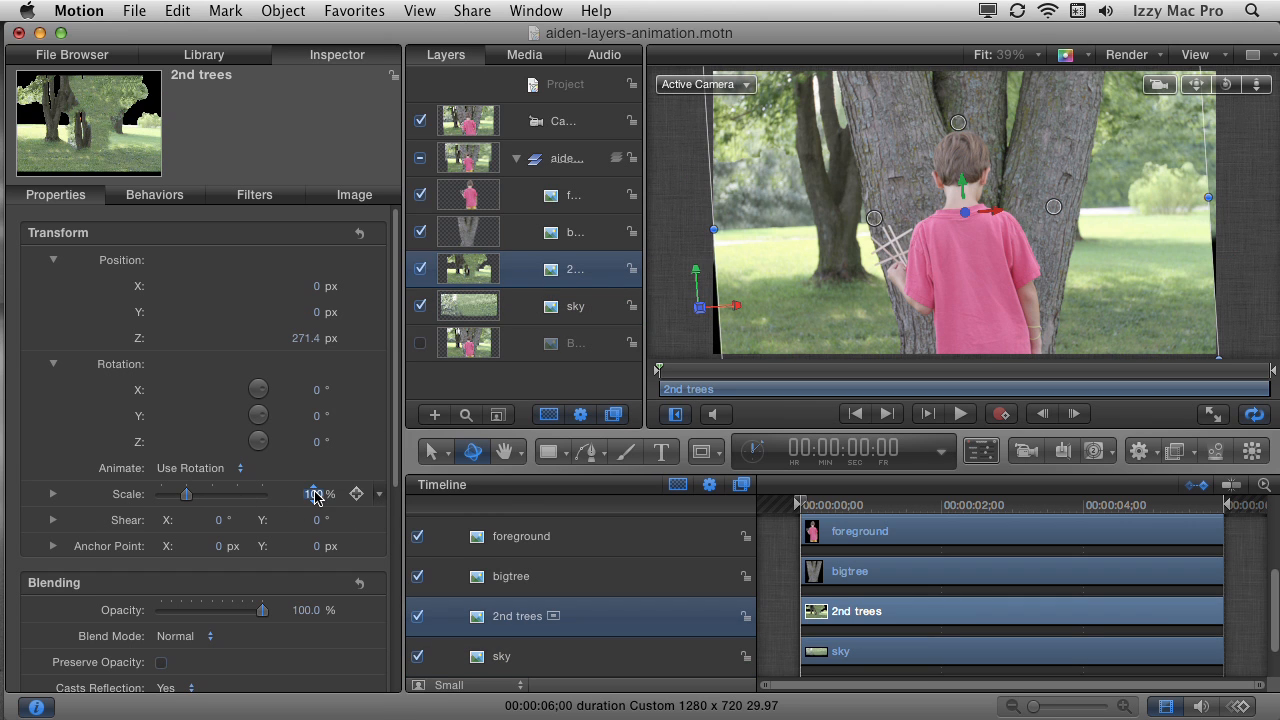
left_click_drag(314, 494, 314, 494)
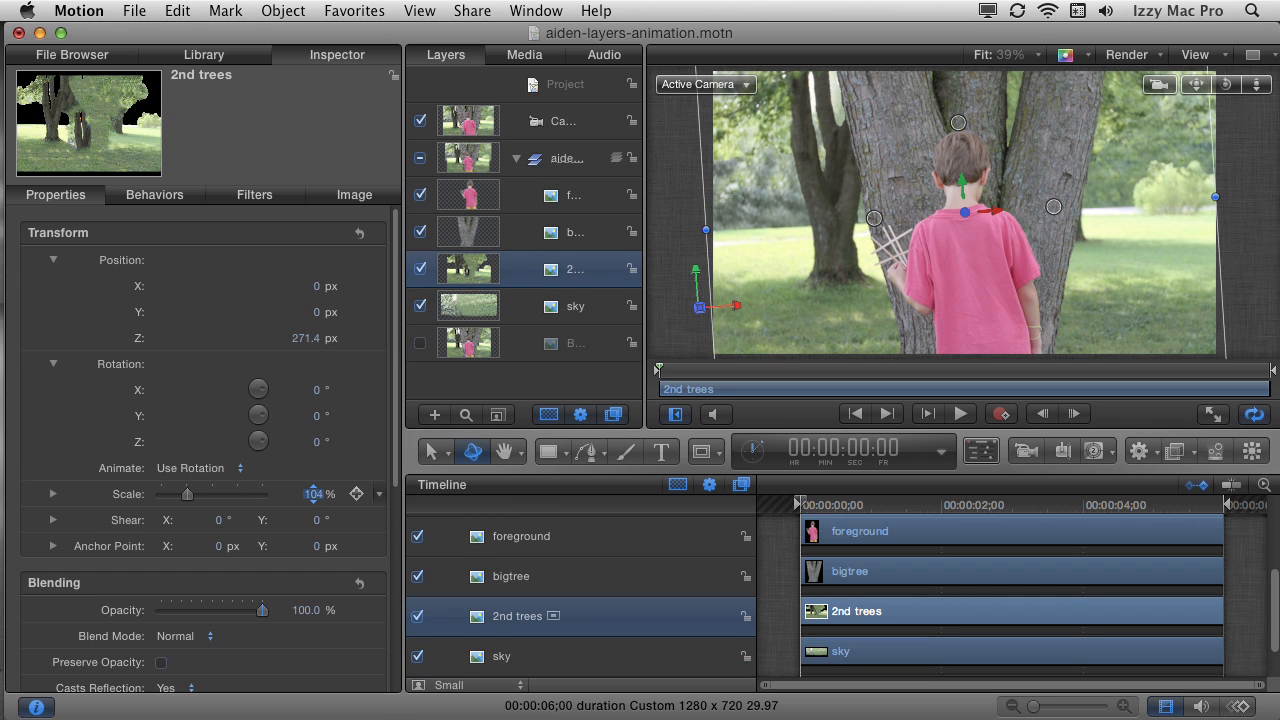
mouse_move(660, 372)
left_mouse_down()
mouse_move(1200, 372)
mouse_move(648, 376)
mouse_move(1123, 367)
mouse_move(657, 370)
left_mouse_up()
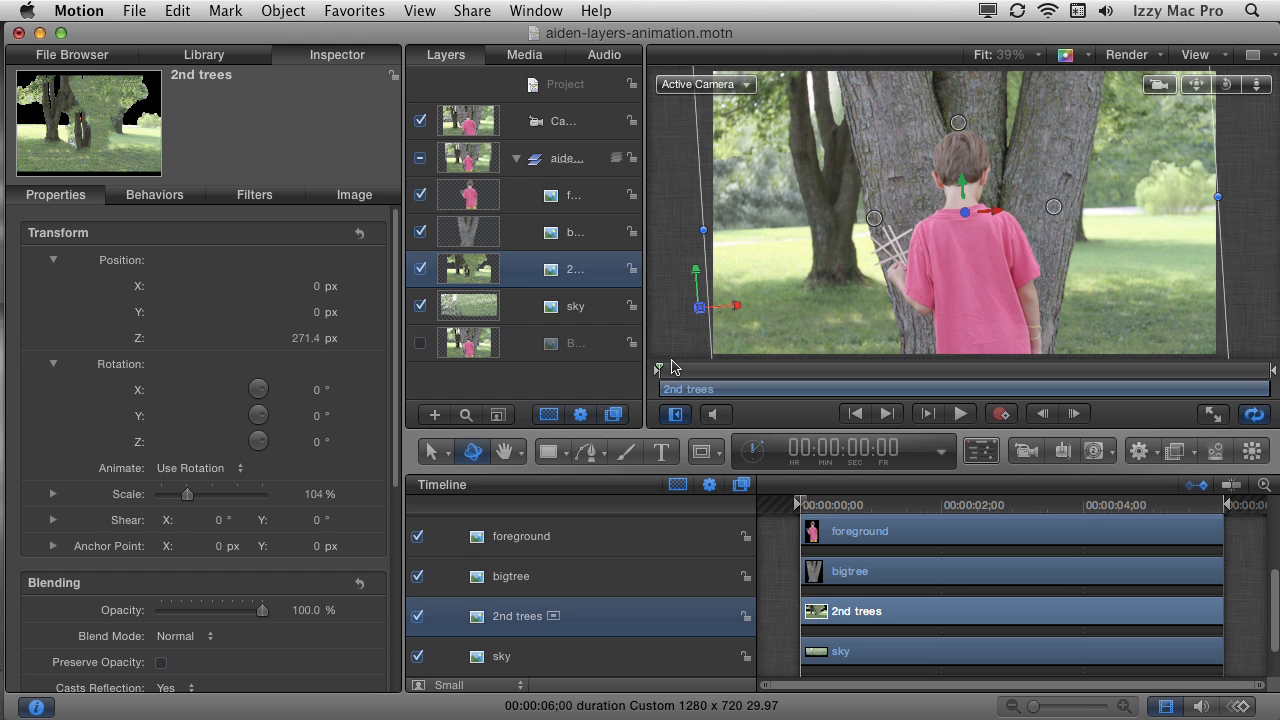
Show the camera's Depth of Field settings and enable depth of field rendering in the canvas
left_click(551, 123)
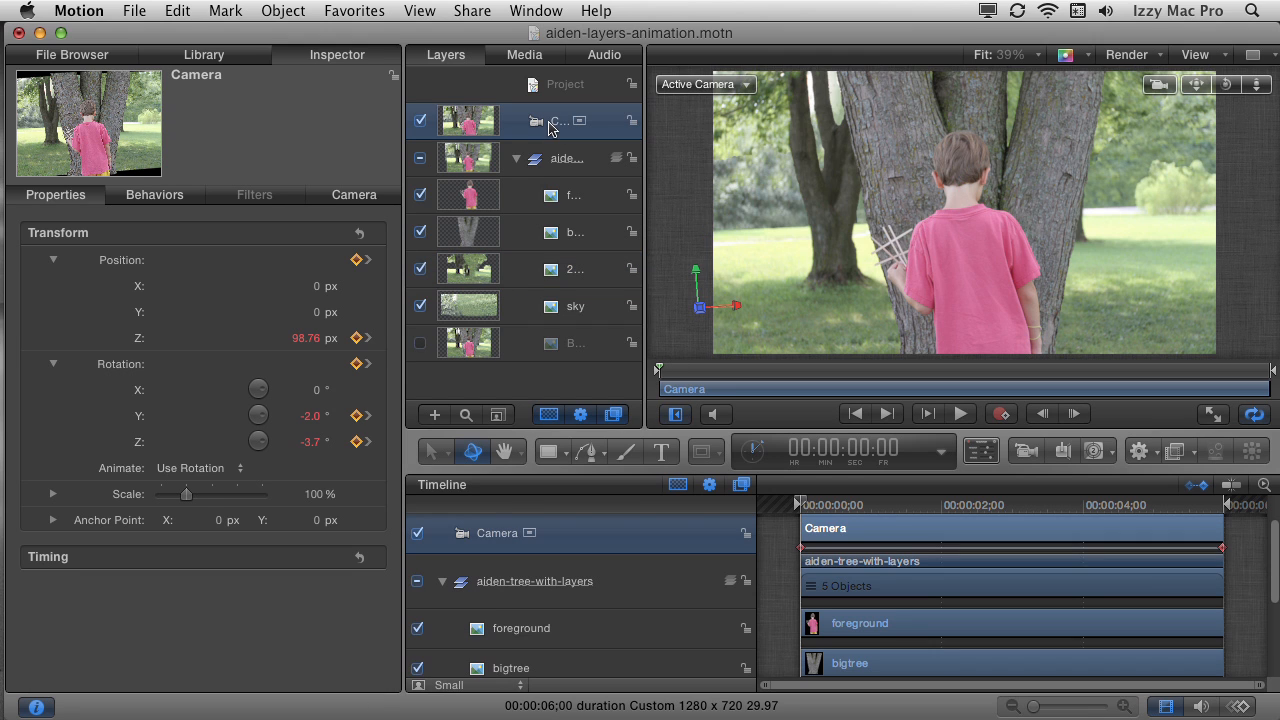
left_click(356, 196)
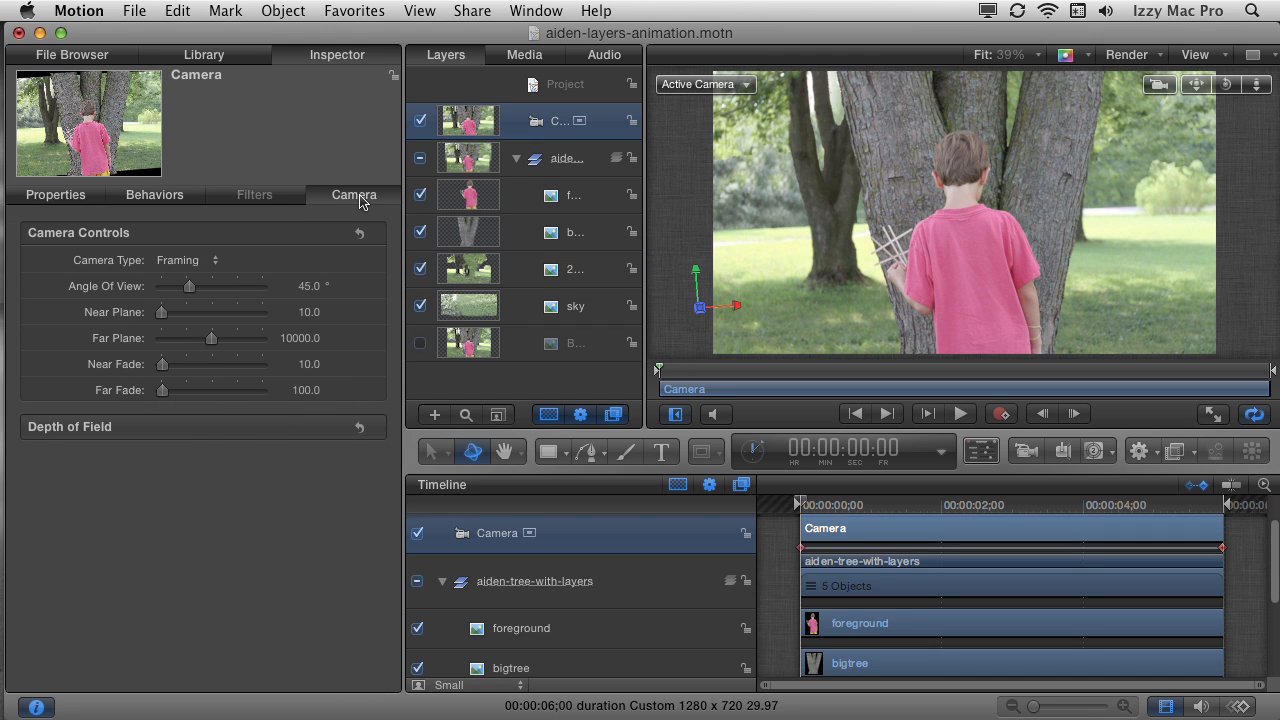
left_click(328, 428)
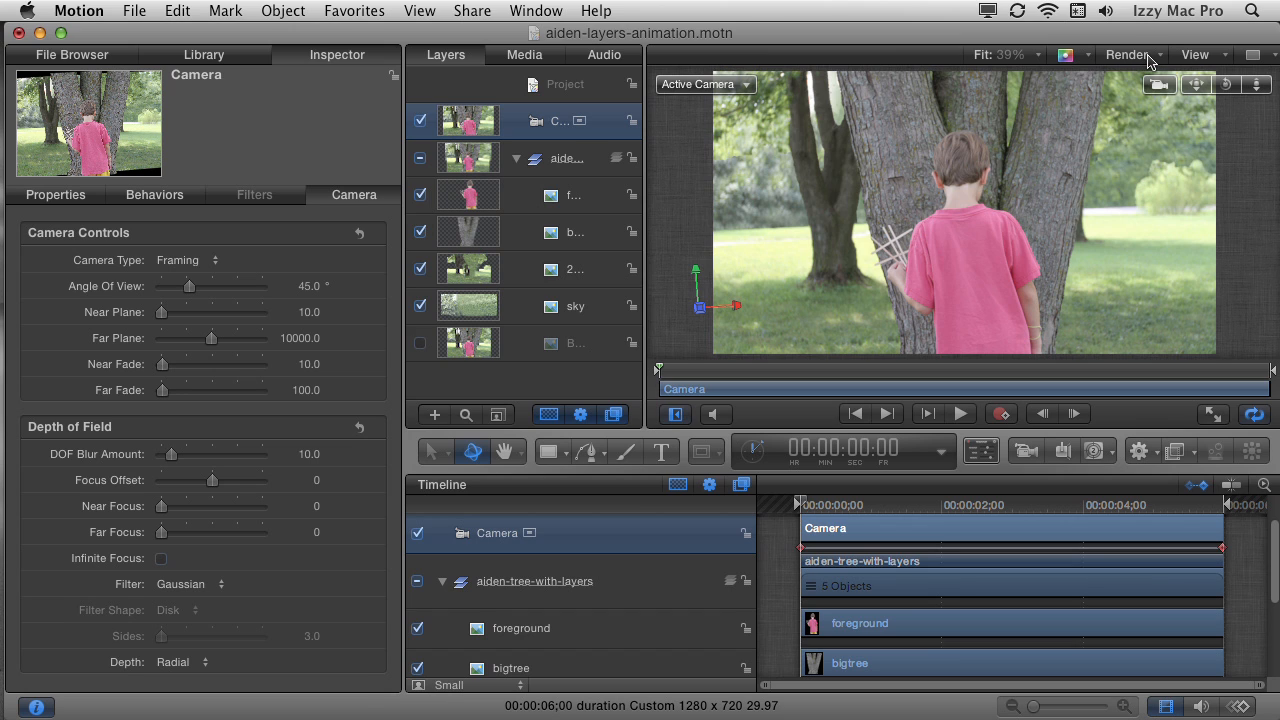
left_click(1149, 58)
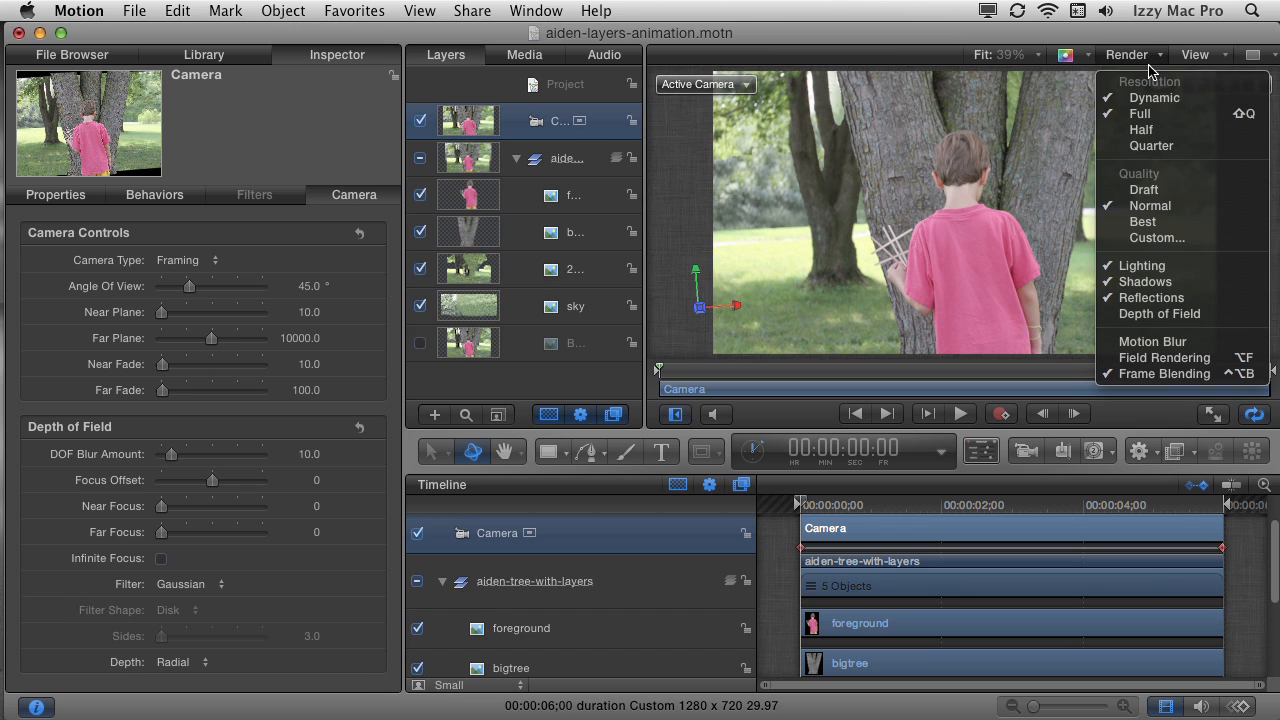
left_click(1180, 311)
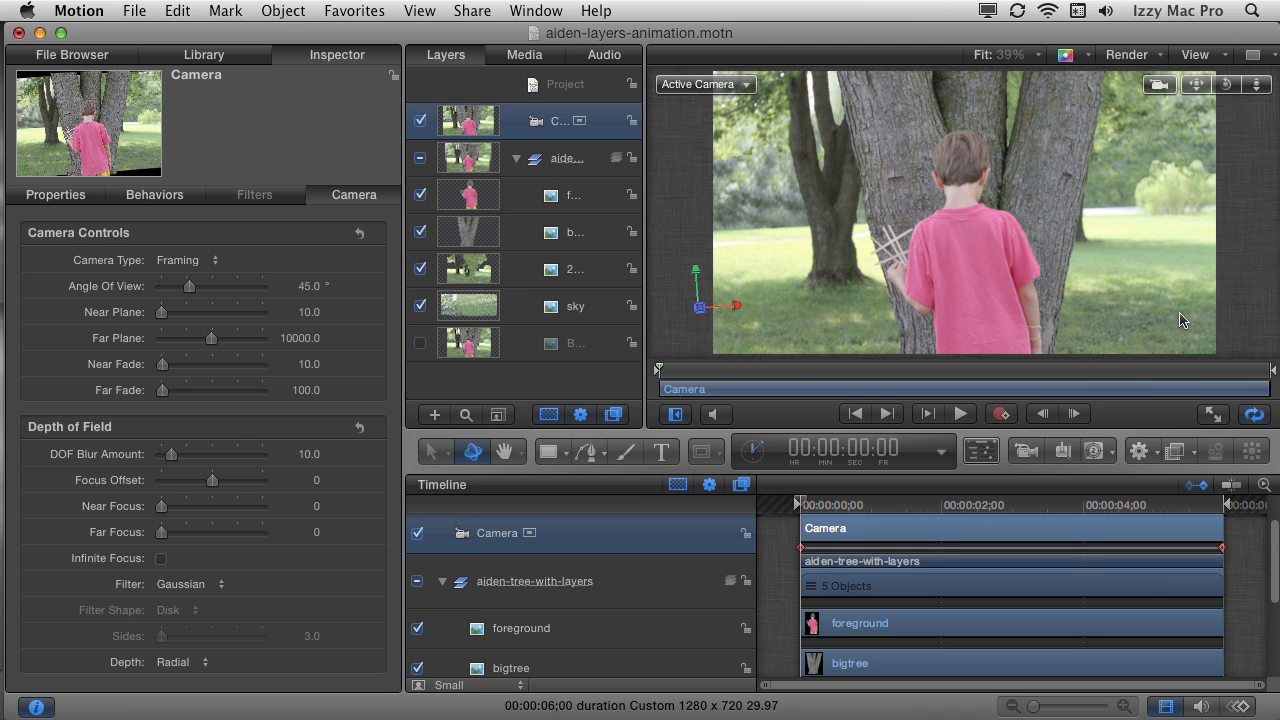
Set the camera's DOF blur amount to 40 and its depth of field filter to Defocus
left_click_drag(172, 457, 203, 461)
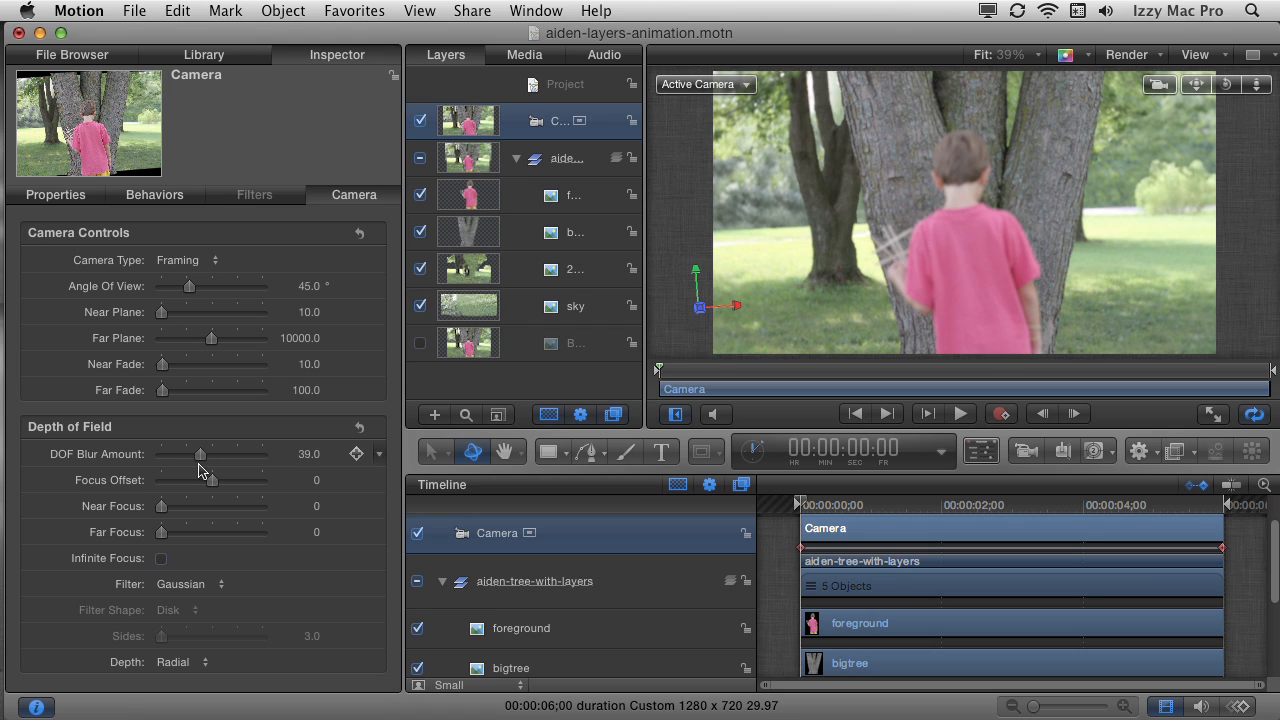
left_click(188, 584)
left_click(202, 605)
type("40")
key("Return")
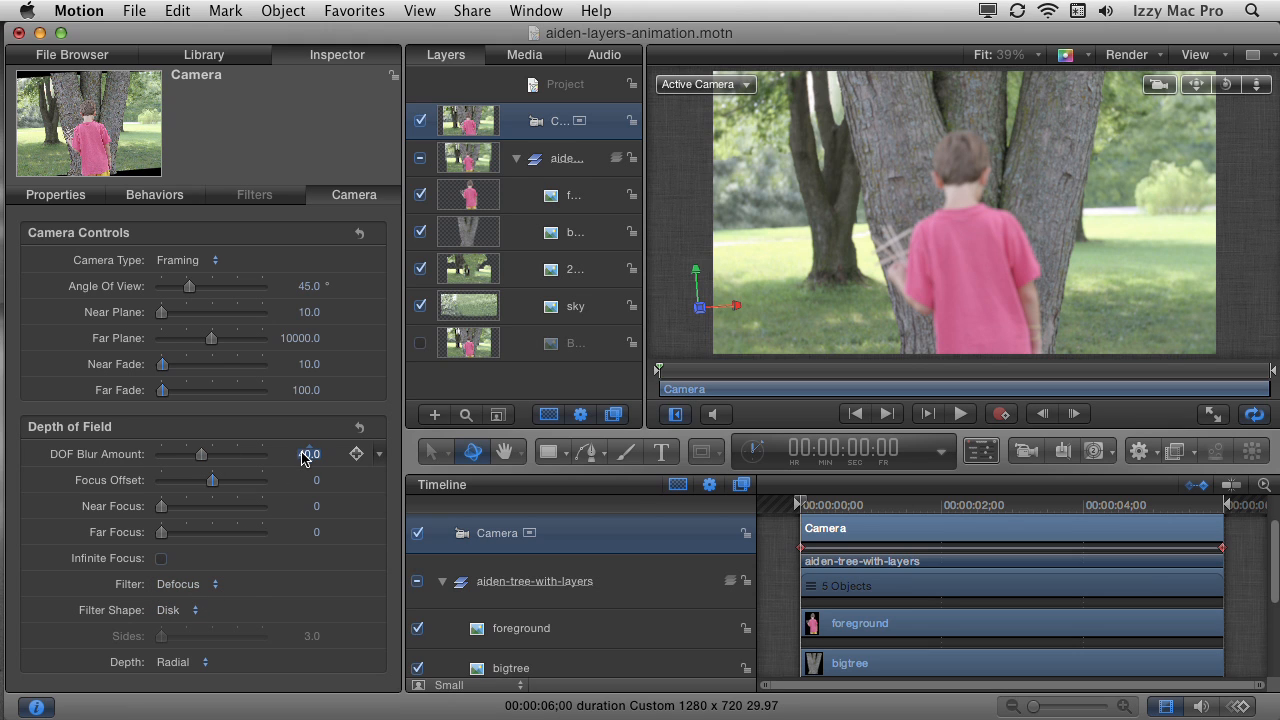
Set the camera's focus offset to -461, judging the focus on the foreground boy near the end of the move
left_click_drag(651, 370, 1272, 372)
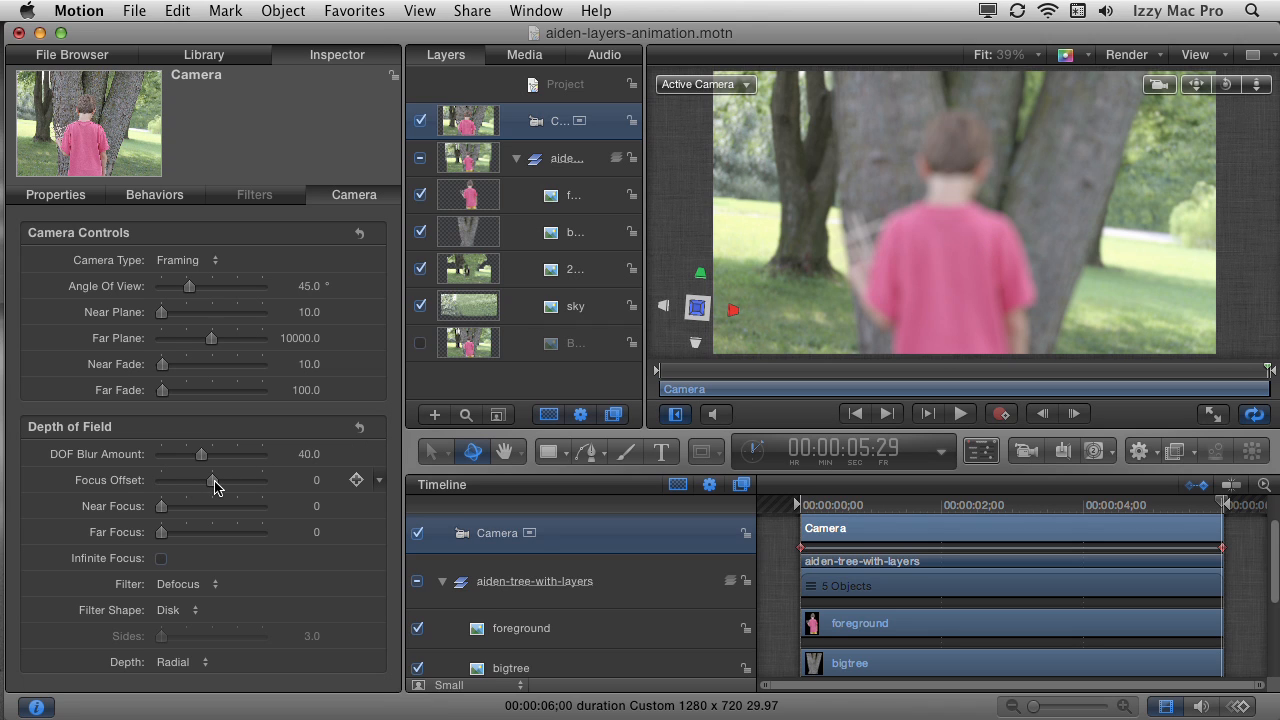
left_click_drag(211, 486, 193, 484)
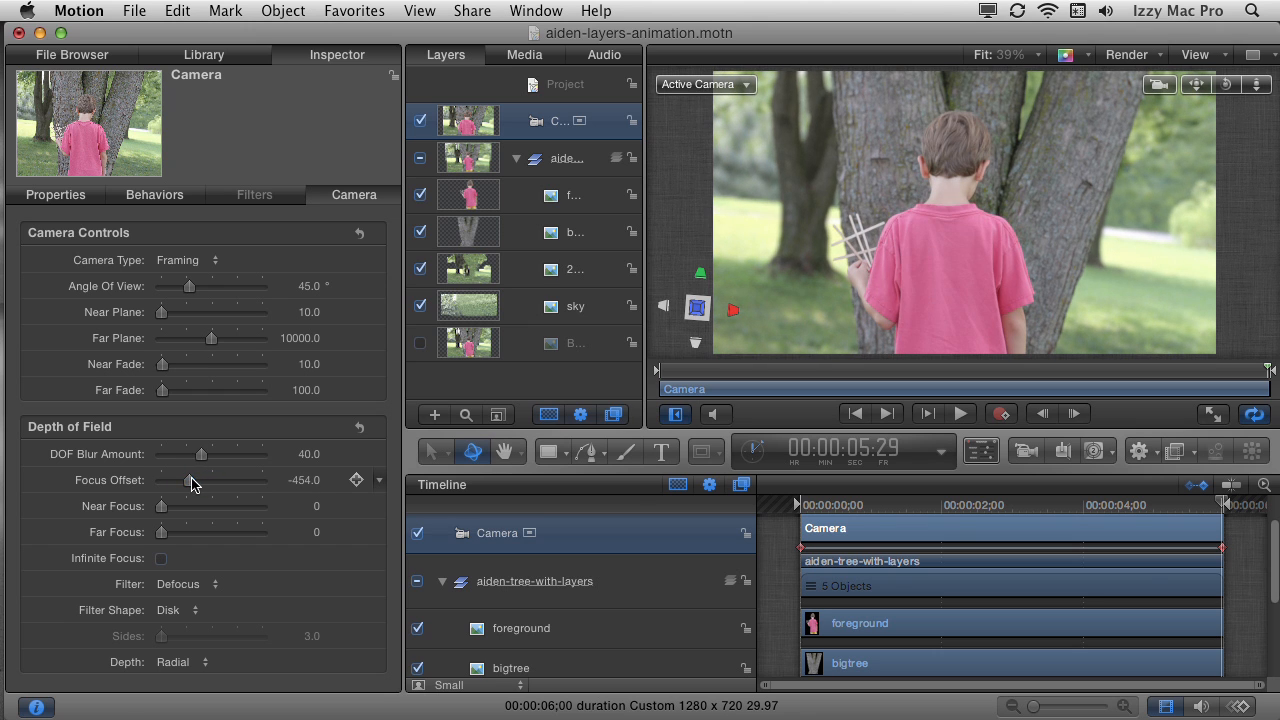
left_click_drag(1191, 371, 1266, 370)
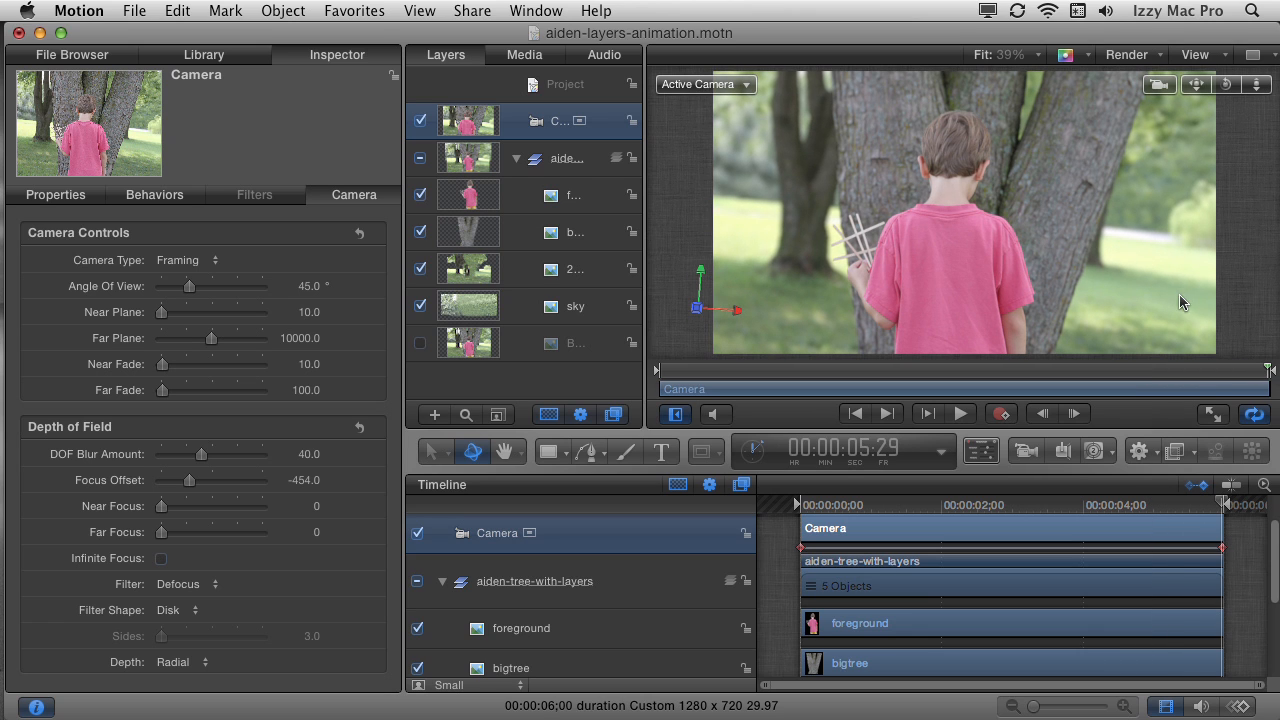
mouse_move(1197, 374)
left_mouse_down()
mouse_move(1115, 370)
mouse_move(1173, 378)
left_mouse_up()
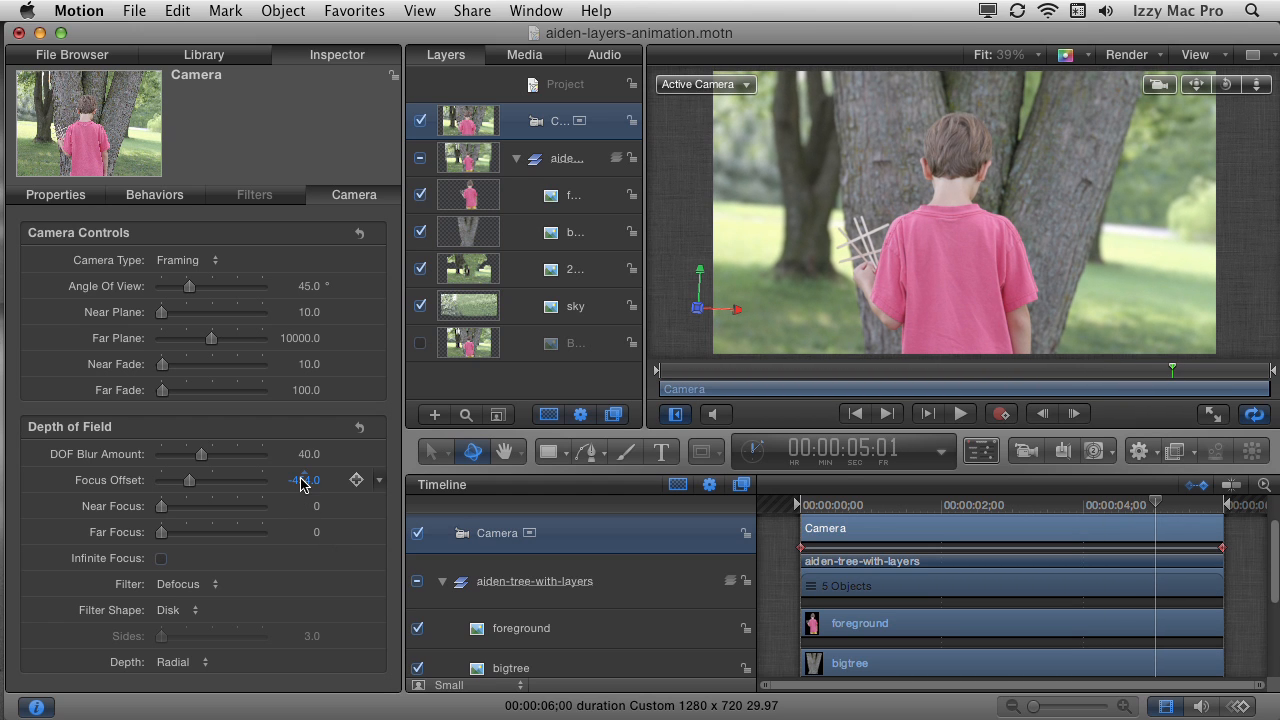
left_click_drag(190, 484, 196, 488)
left_click_drag(194, 488, 189, 488)
Reduce the DOF blur amount to 30 and scrub through the whole camera move back to the first frame
left_click_drag(201, 454, 189, 456)
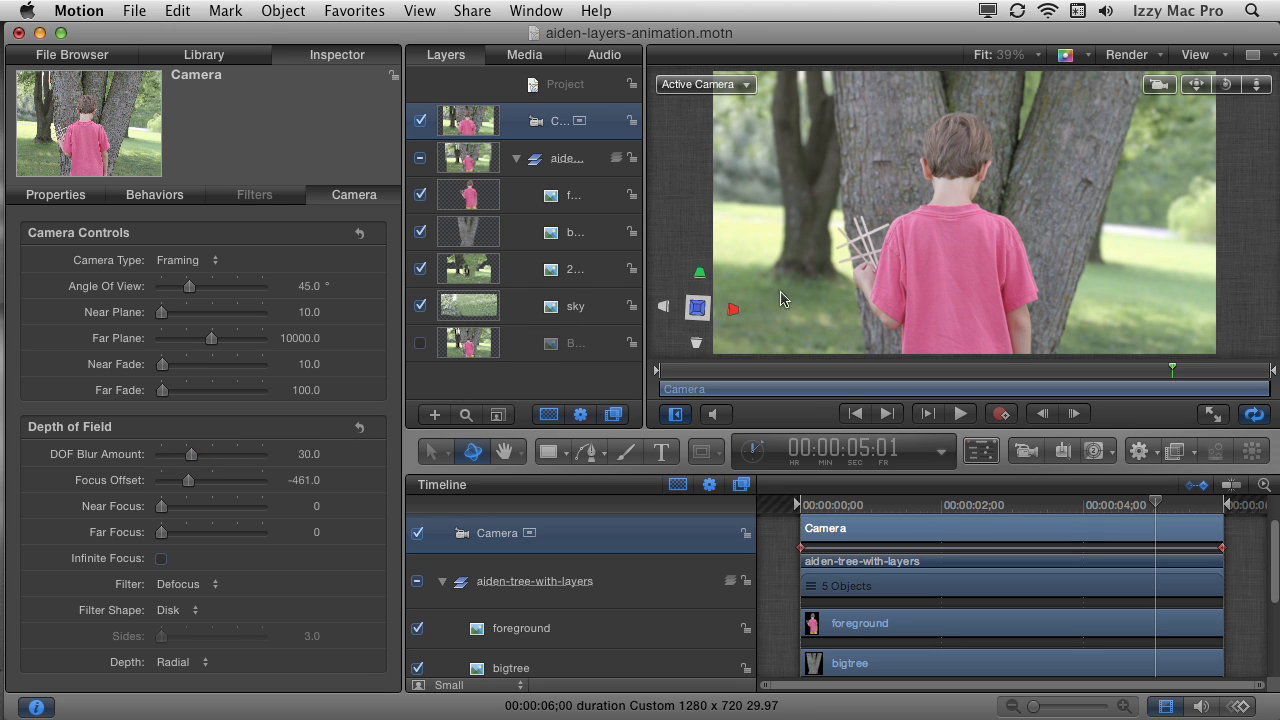
left_click_drag(834, 373, 1266, 376)
left_click_drag(1180, 385, 651, 366)
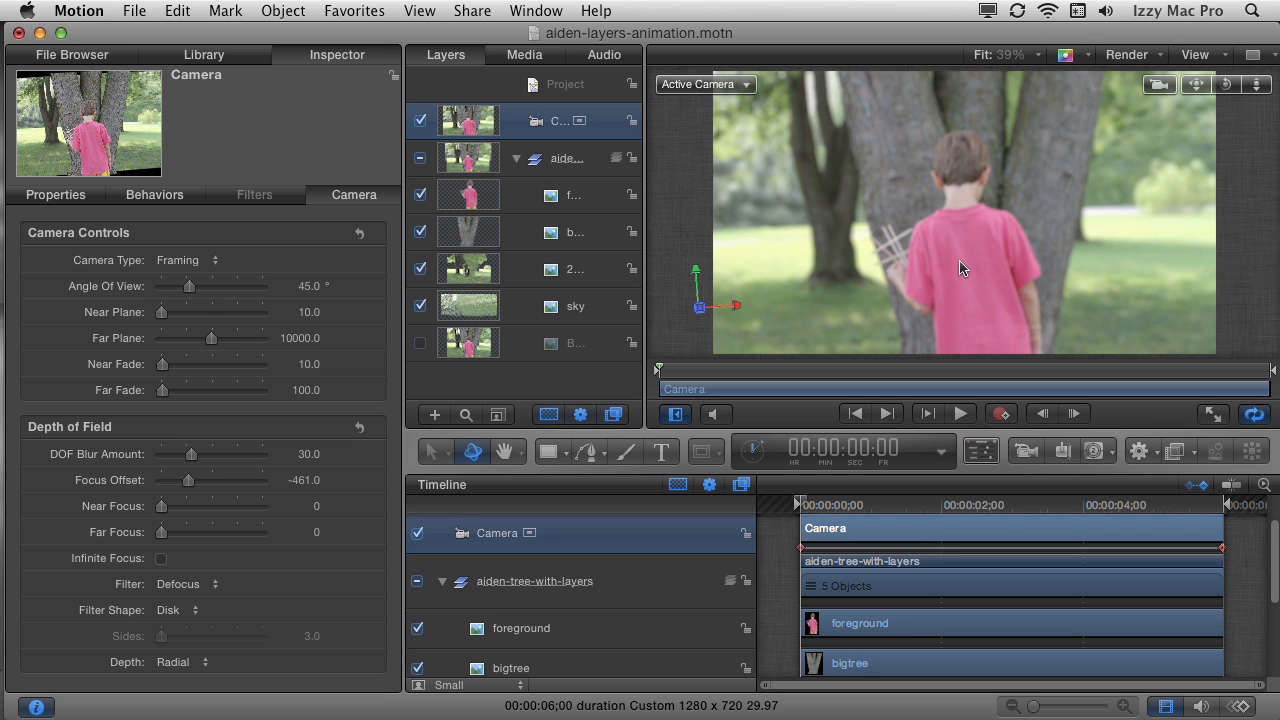
mouse_move(659, 370)
left_mouse_down()
mouse_move(1266, 362)
mouse_move(857, 385)
mouse_move(637, 371)
mouse_move(1112, 380)
mouse_move(1262, 370)
mouse_move(648, 376)
left_mouse_up()
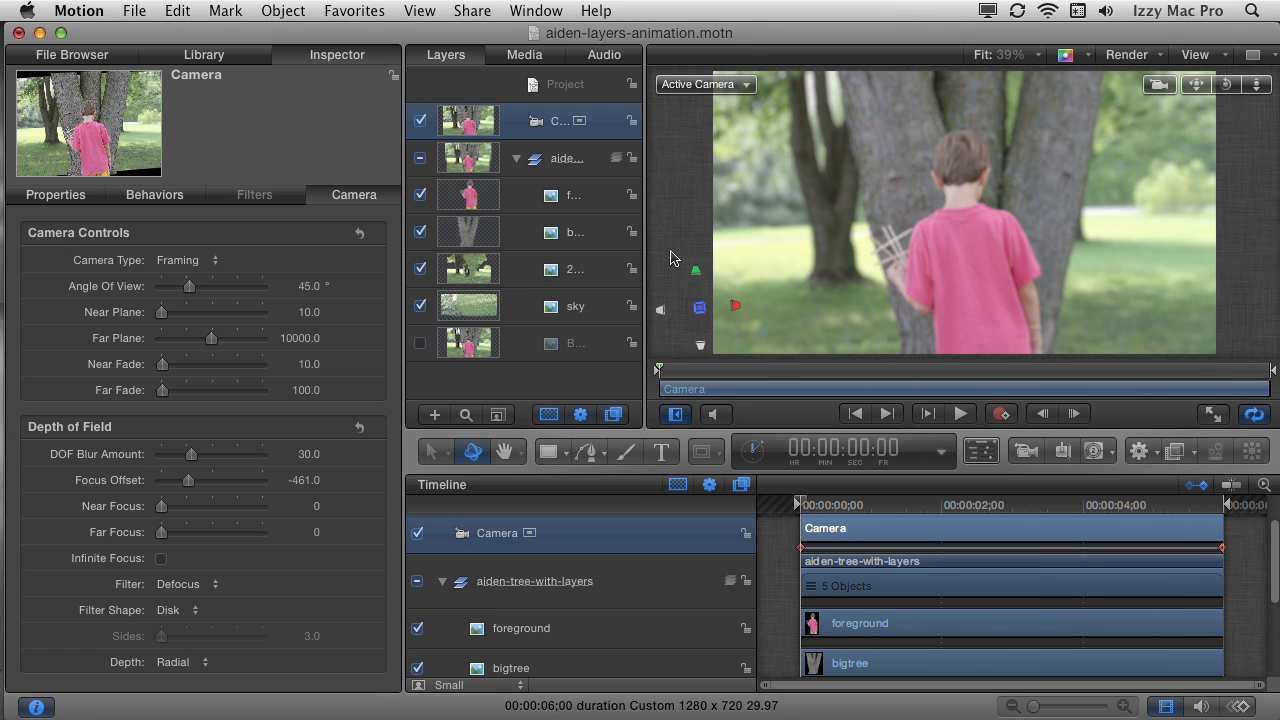